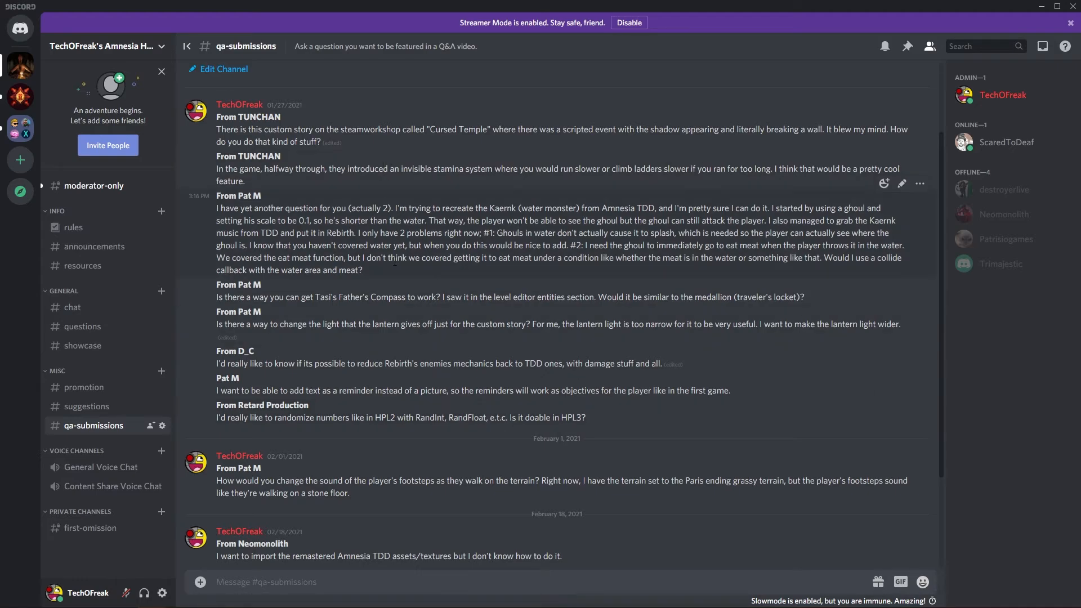
- Read the question in the qa-submissions channel about recreating the Kaernk water monster with a scaled-down ghoul
drag(363, 270, 214, 205)
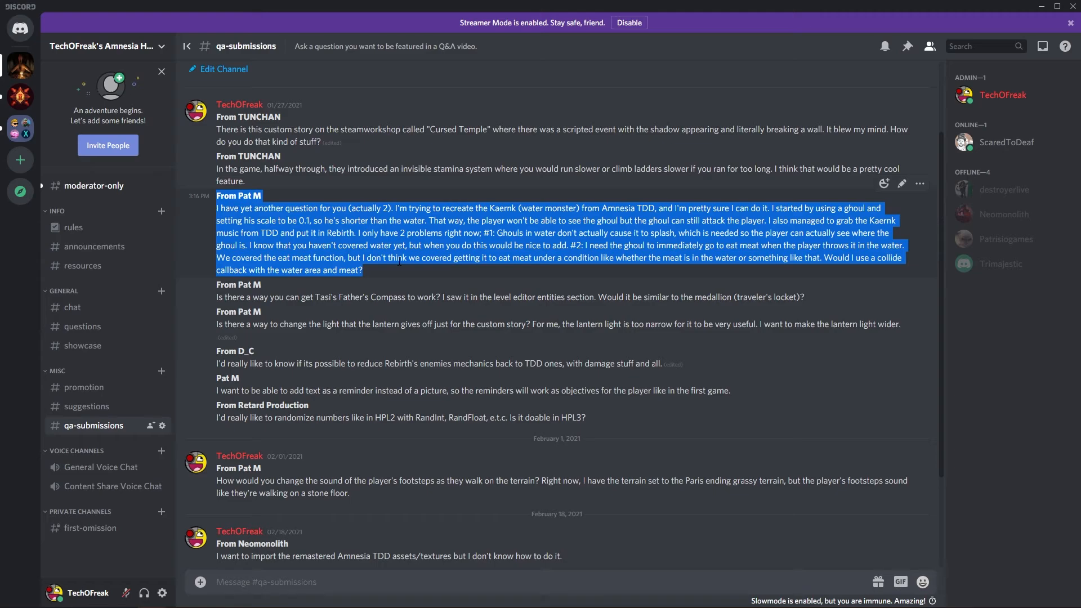
click(412, 277)
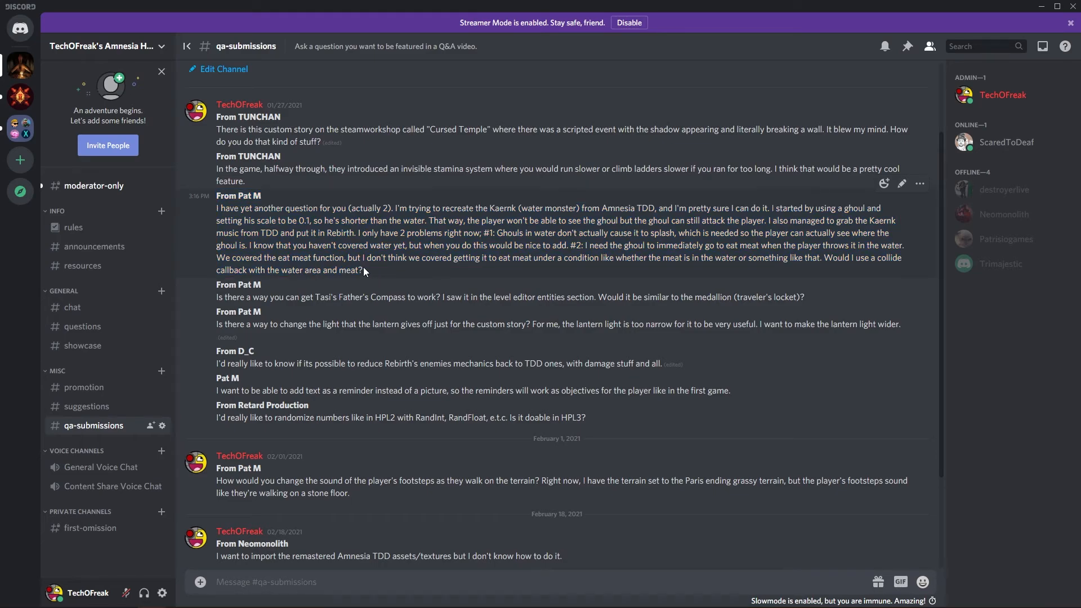
drag(387, 278, 224, 197)
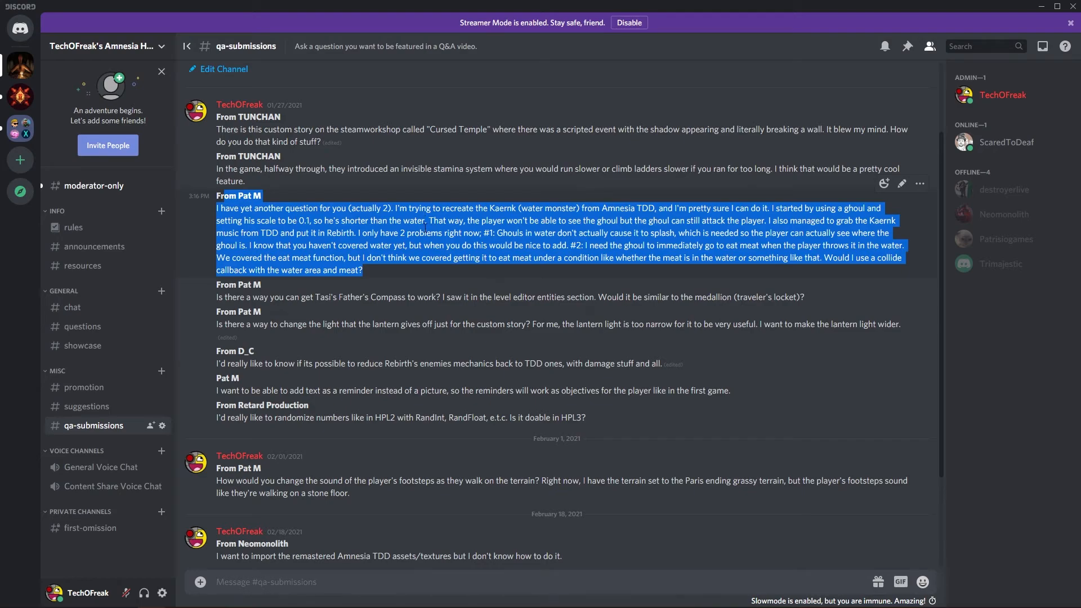
click(455, 258)
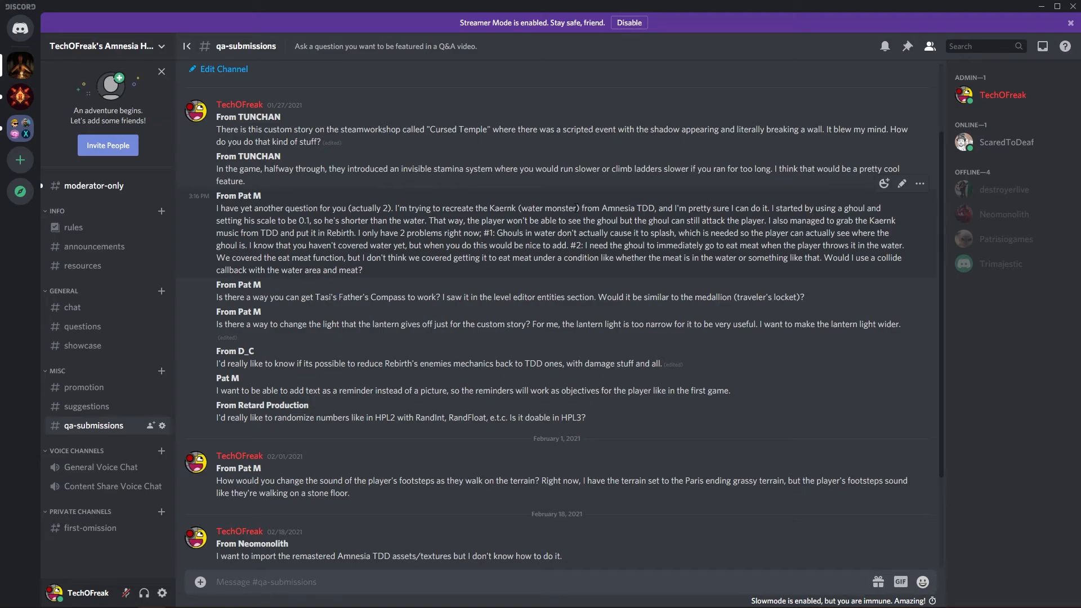
drag(576, 207, 387, 224)
click(312, 228)
drag(299, 220, 433, 220)
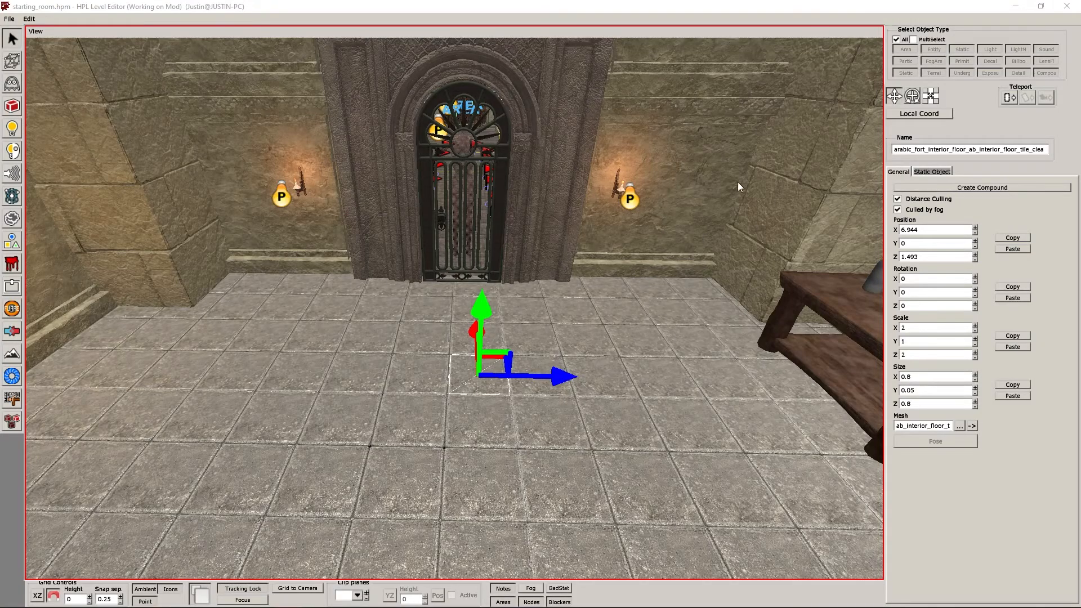
click(510, 424)
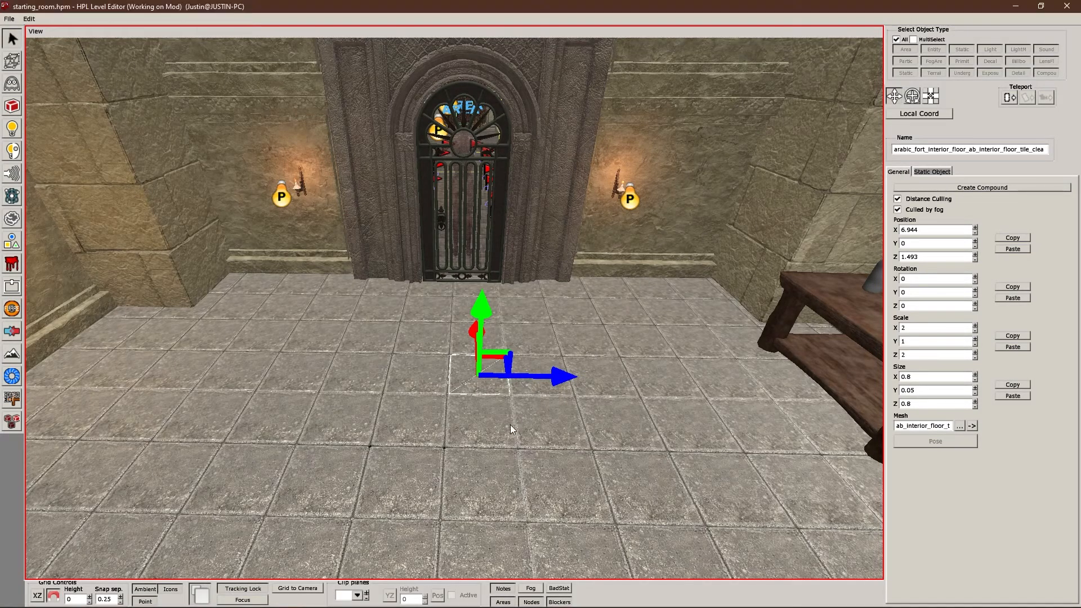
scroll(509, 434, up, 4)
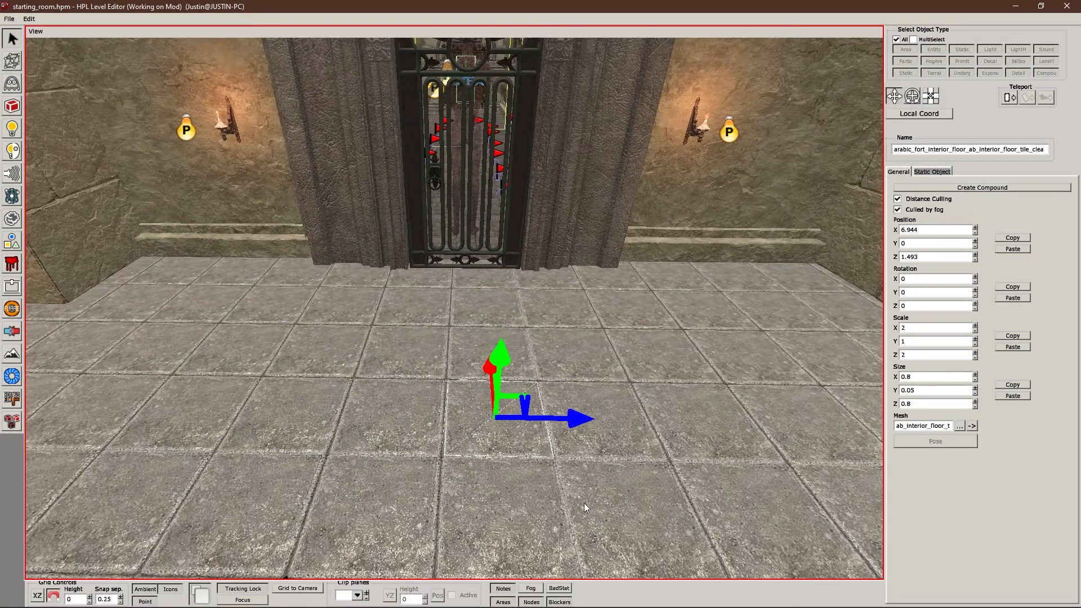
click(465, 476)
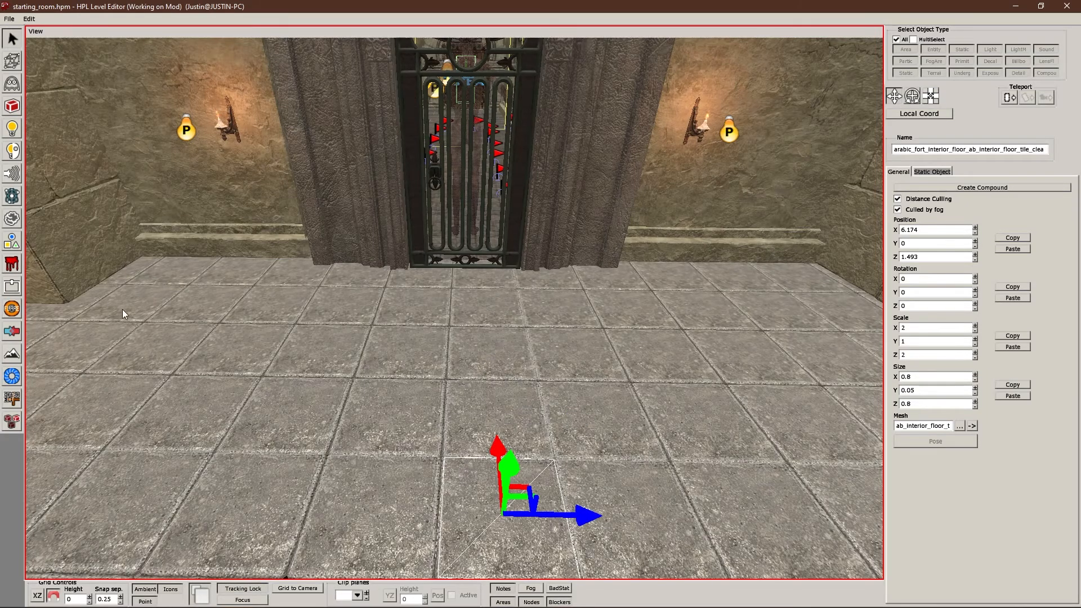
- Set up a Plane primitive with the material waterplane_fountain_no_reflection.mat from the textures/liquid/water folder
click(13, 262)
click(13, 242)
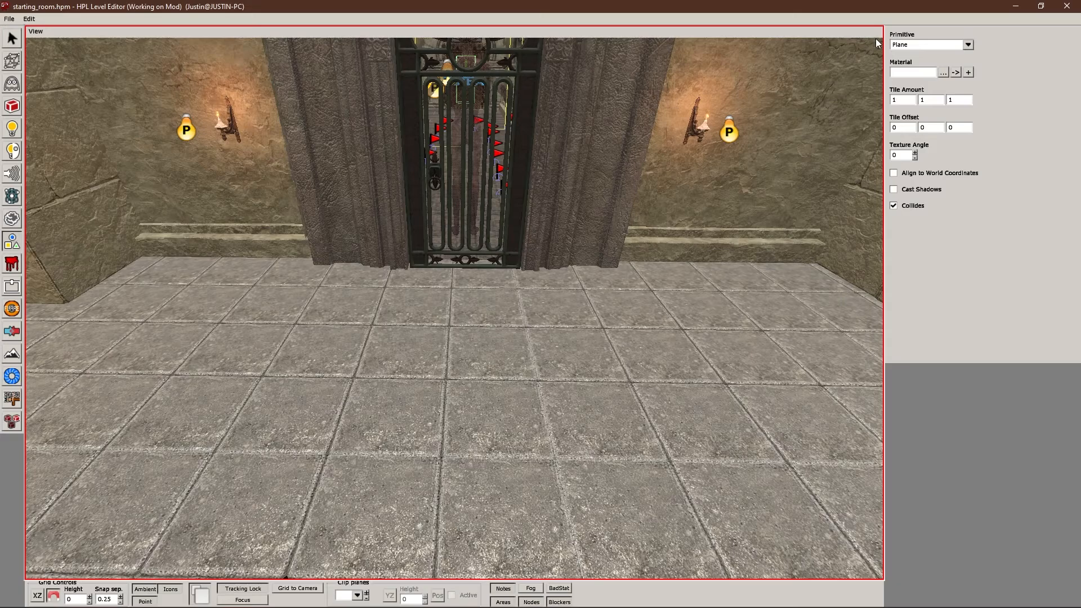
click(942, 72)
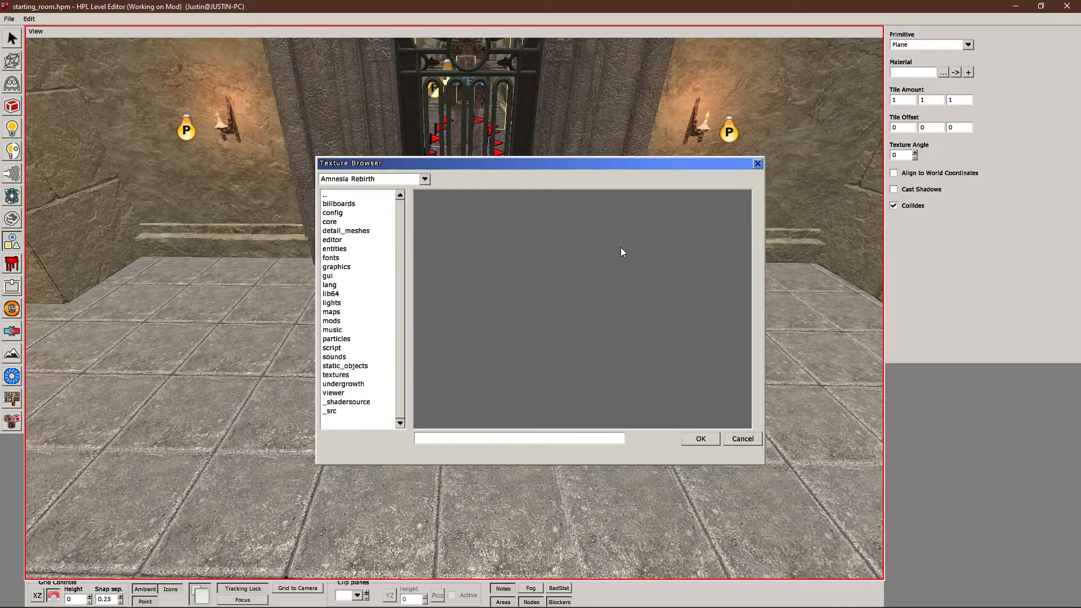
double_click(336, 375)
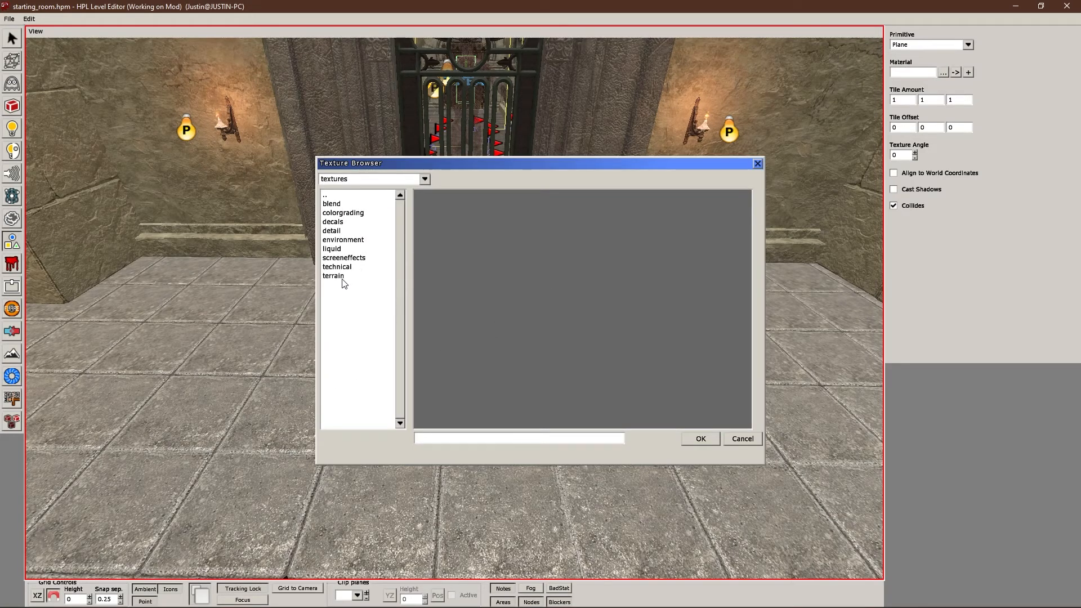
double_click(350, 249)
click(353, 206)
double_click(353, 206)
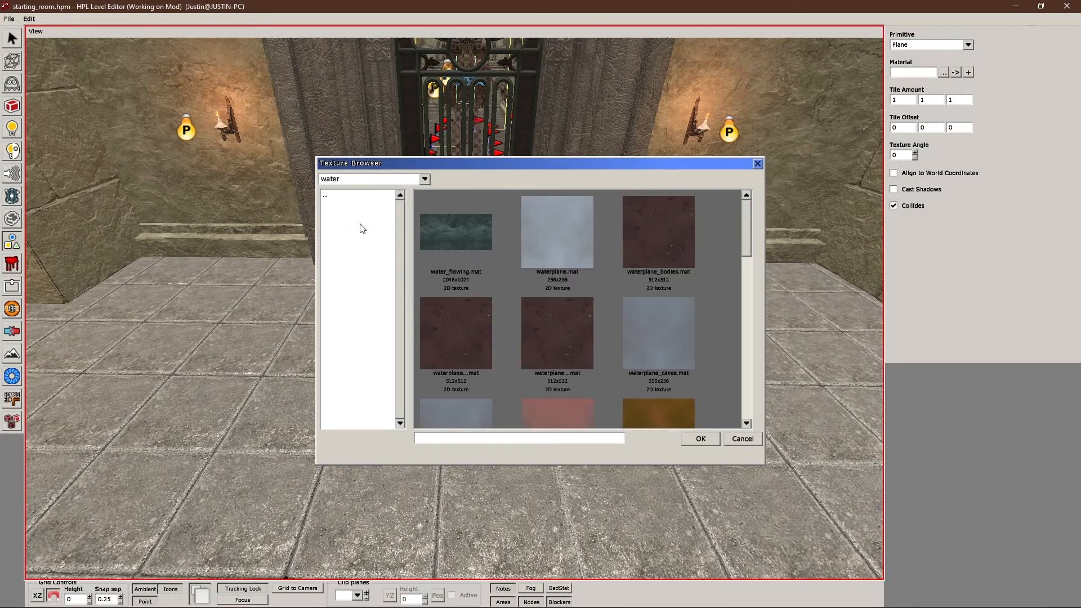
scroll(616, 278, down, 5)
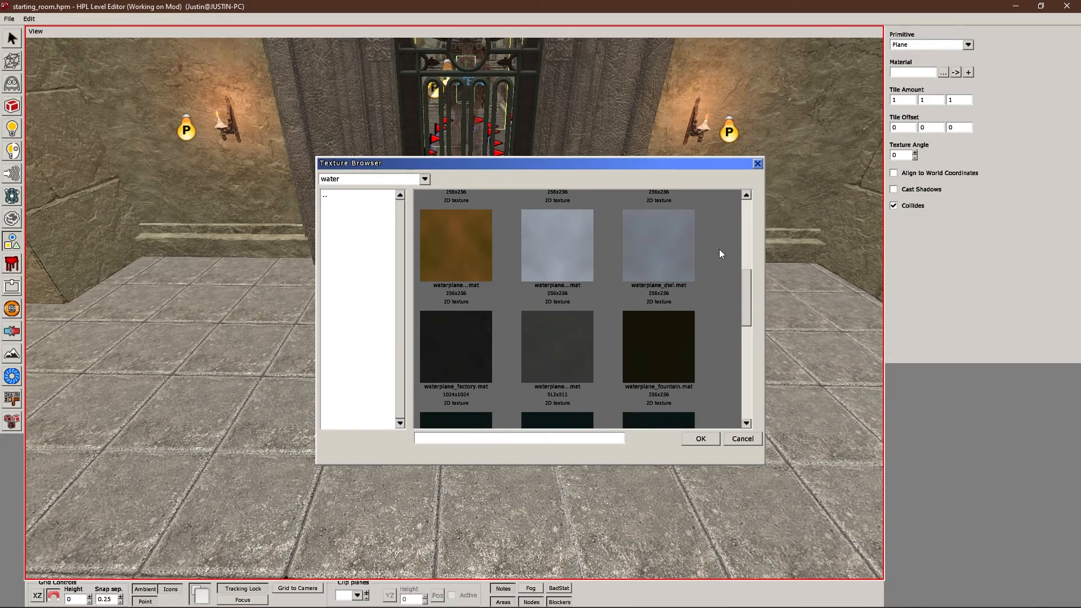
scroll(664, 298, down, 3)
scroll(724, 270, down, 3)
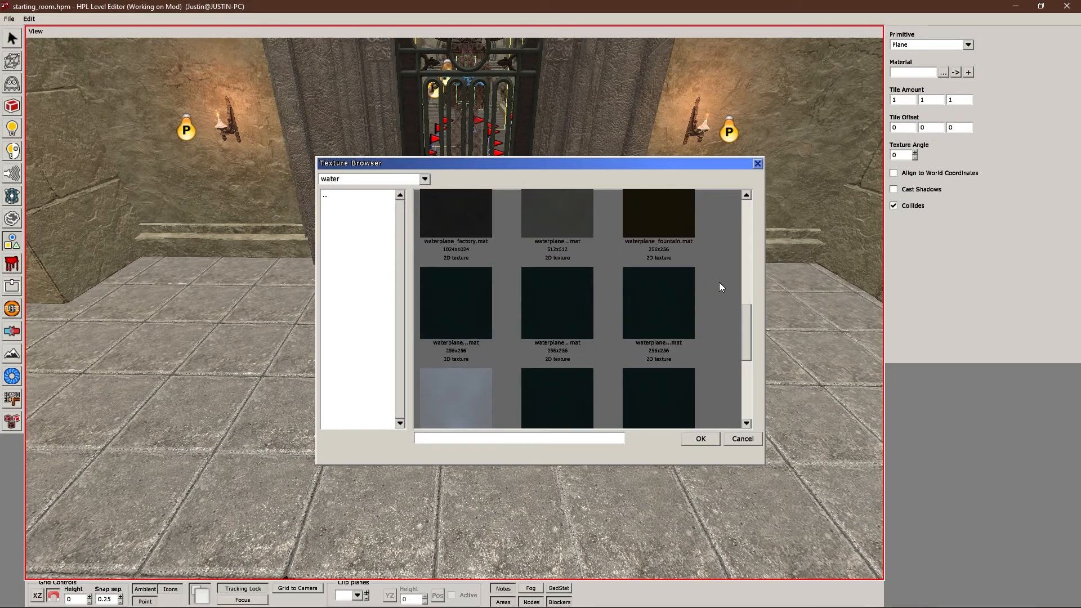
click(466, 298)
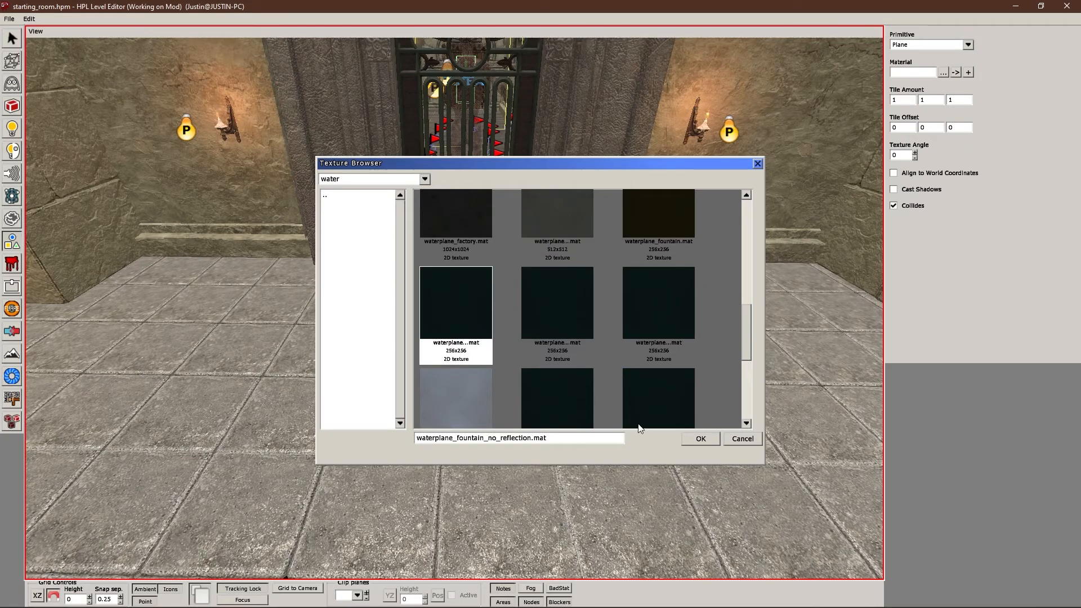
click(694, 438)
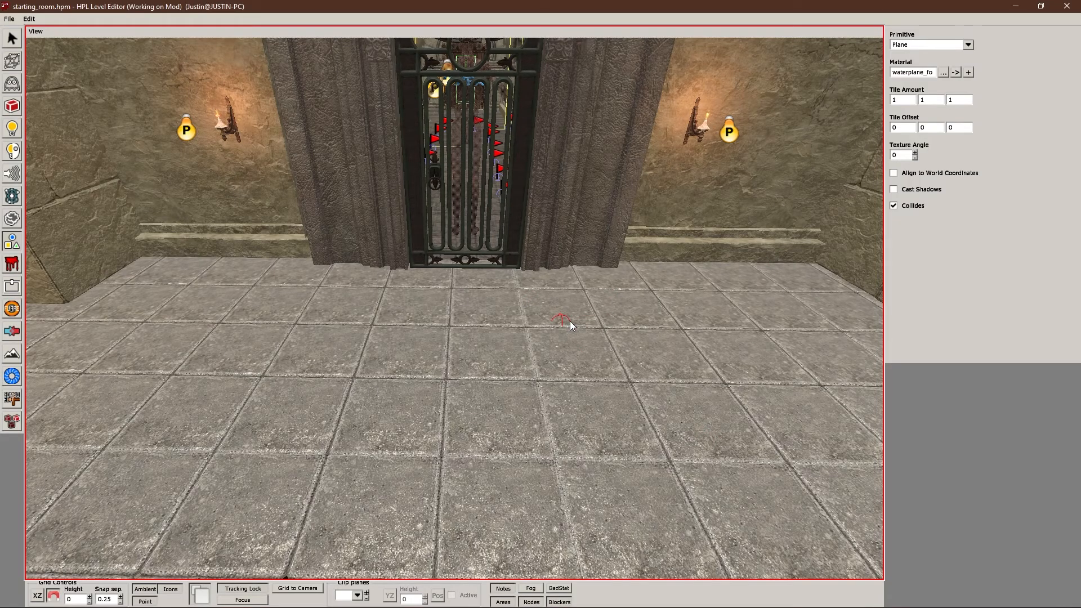
- Draw a water plane about 3 by 5 units on the floor and move it into the torch-lit door room at Z 0.25
middle_drag(378, 308, 407, 299)
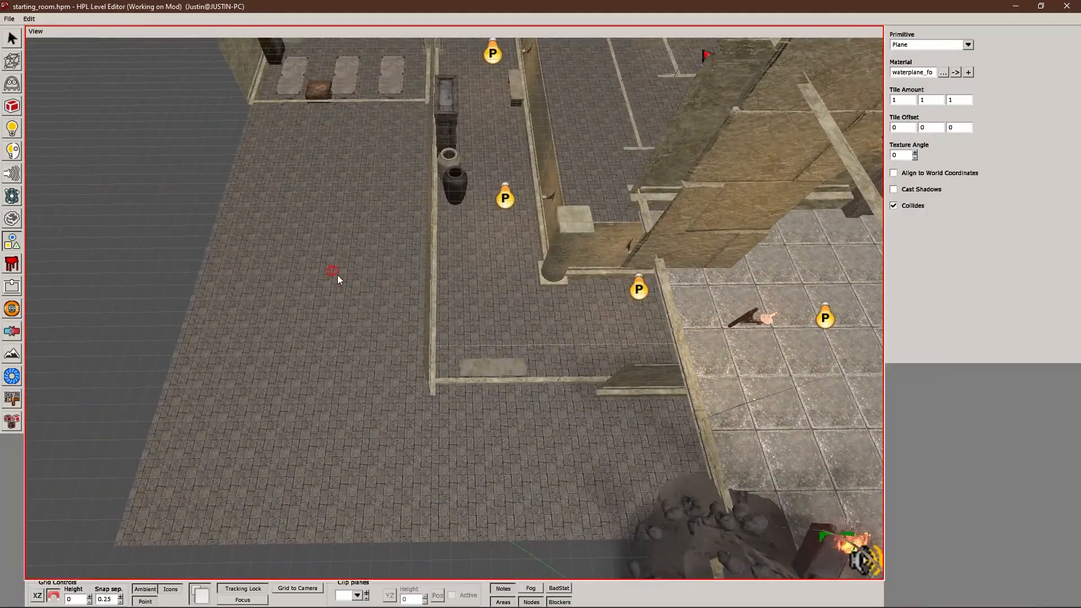
drag(345, 271, 686, 456)
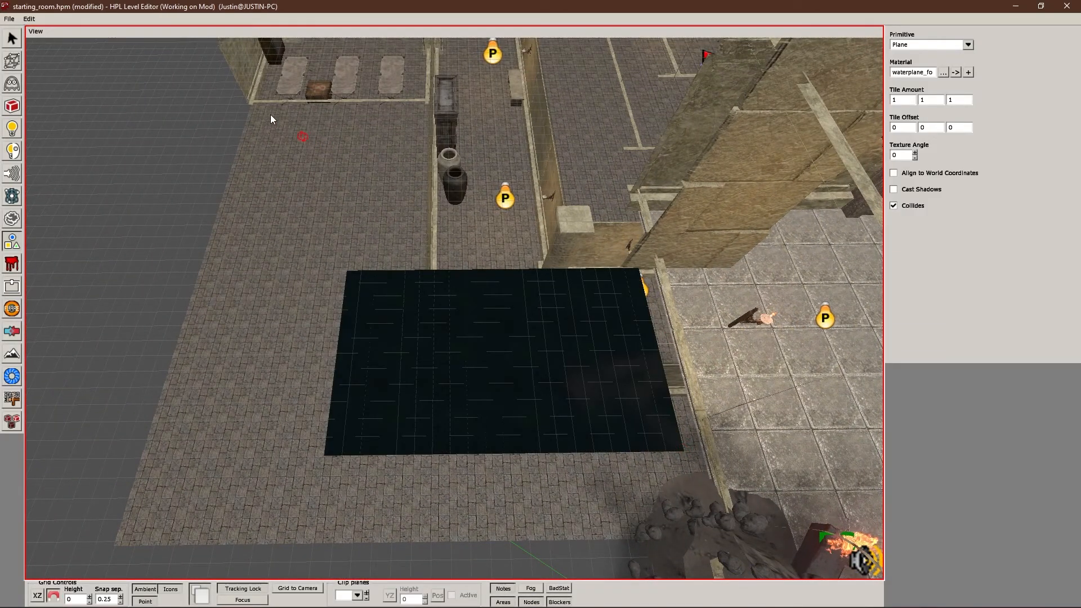
click(12, 39)
click(521, 365)
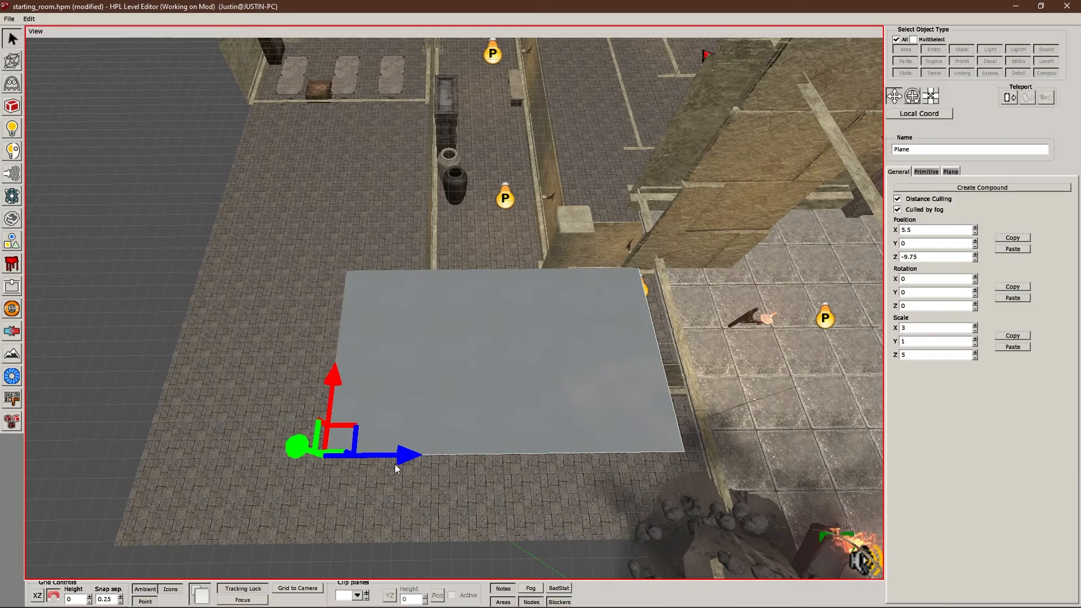
drag(404, 455, 652, 447)
middle_drag(661, 402, 299, 331)
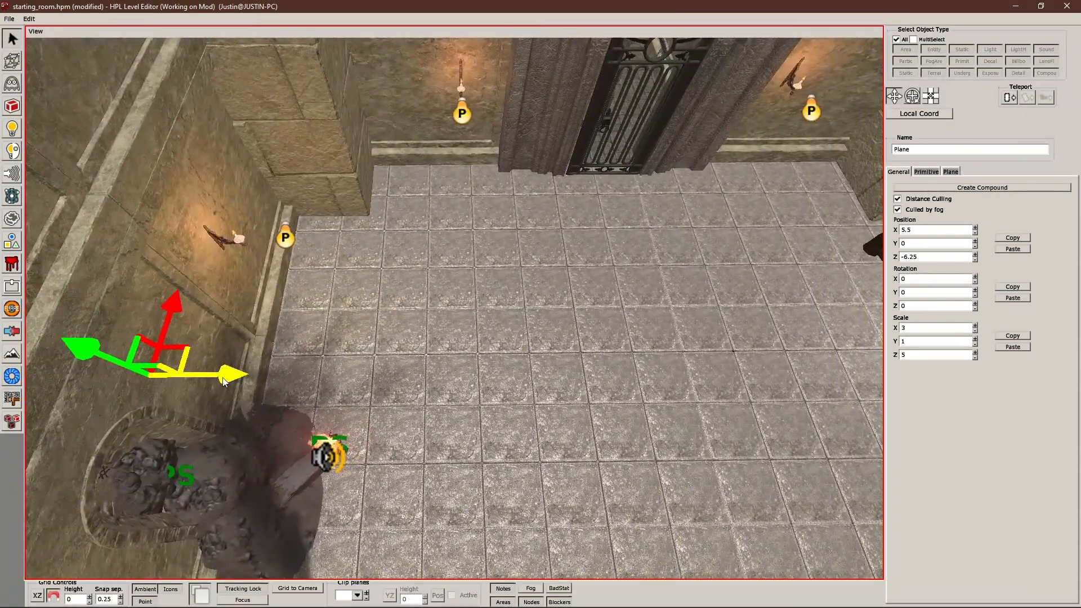
drag(225, 371, 659, 338)
middle_drag(659, 338, 460, 315)
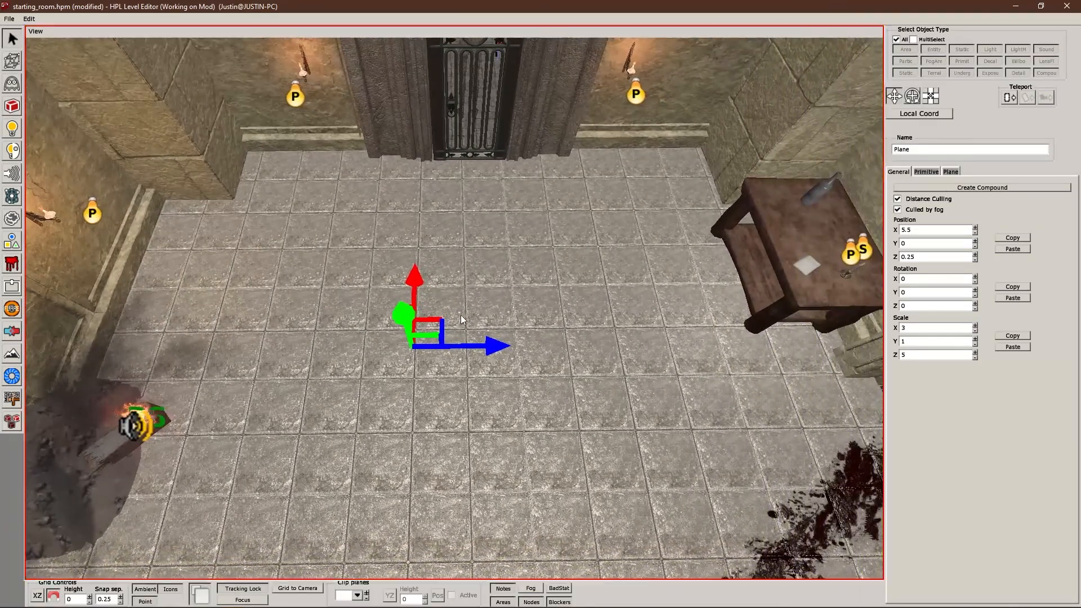
- Raise the water plane to about Y 0.75 and shift it to Z -1 in front of the door
drag(405, 319, 393, 287)
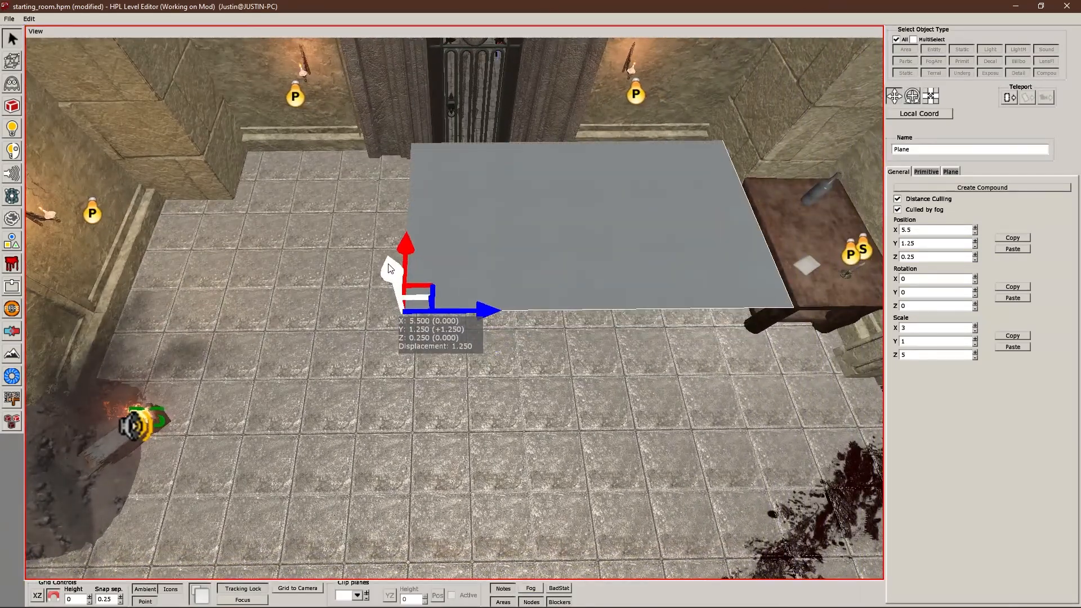
middle_drag(568, 321, 563, 264)
drag(482, 287, 403, 285)
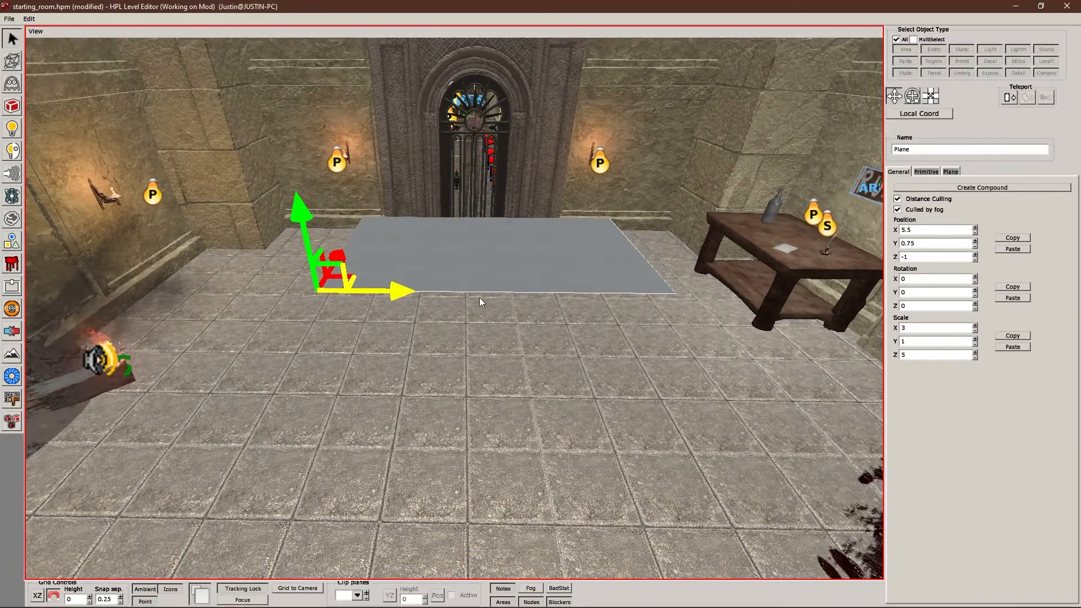
middle_drag(478, 297, 552, 285)
mouse_move(305, 231)
mouse_down()
mouse_move(308, 241)
mouse_move(306, 232)
mouse_up()
middle_drag(457, 285, 593, 353)
click(594, 353)
middle_drag(495, 301, 481, 373)
scroll(487, 389, down, 3)
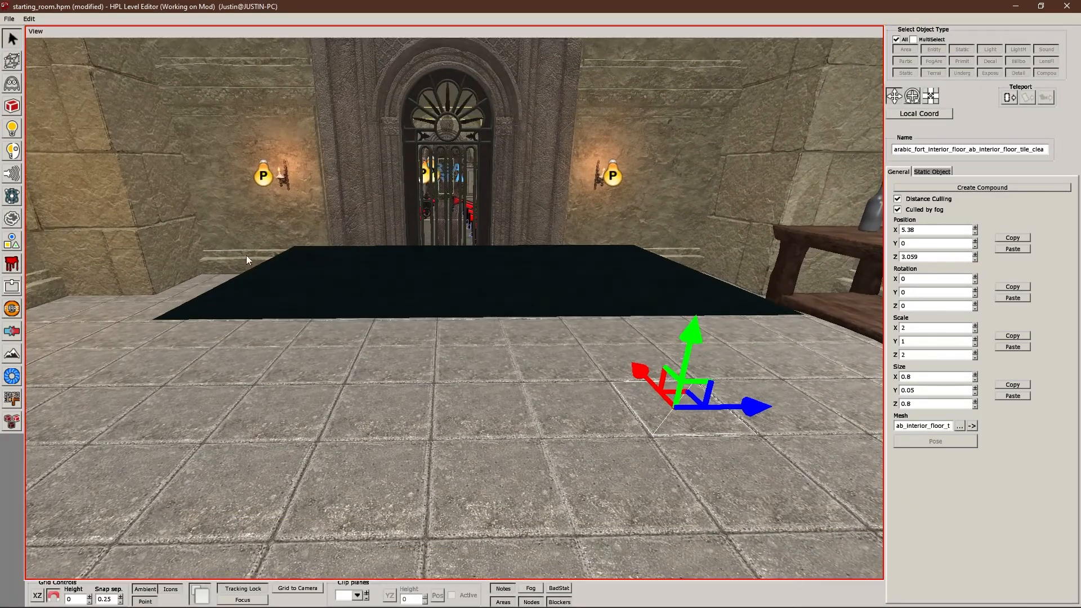
- Find the ghoul entity by filtering for "ghoul" and place it within the water plane's area at about X 7, Z 1.5
click(12, 84)
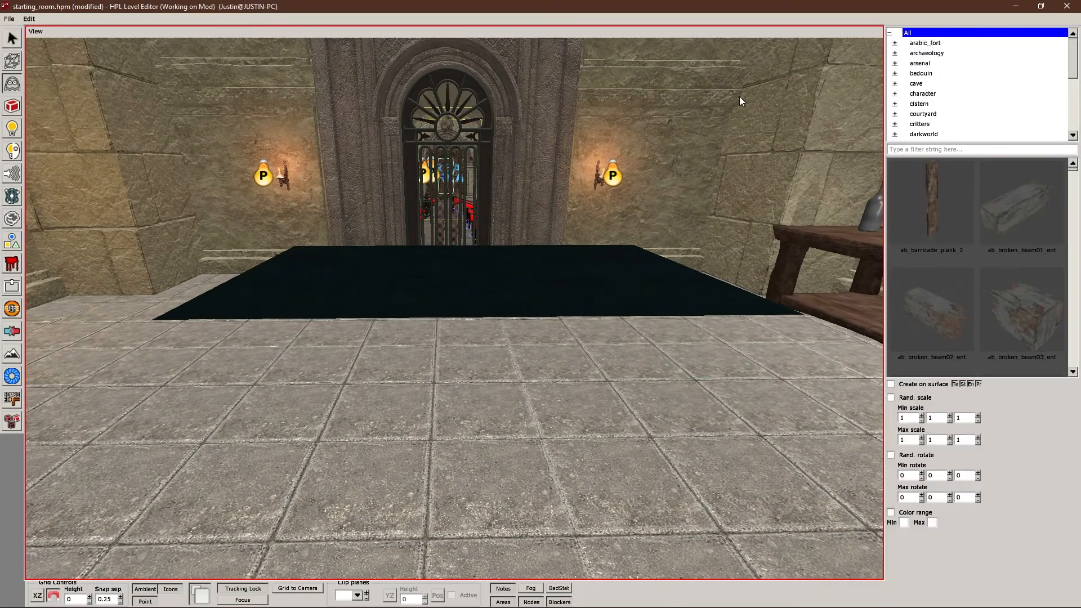
text(ghoul)
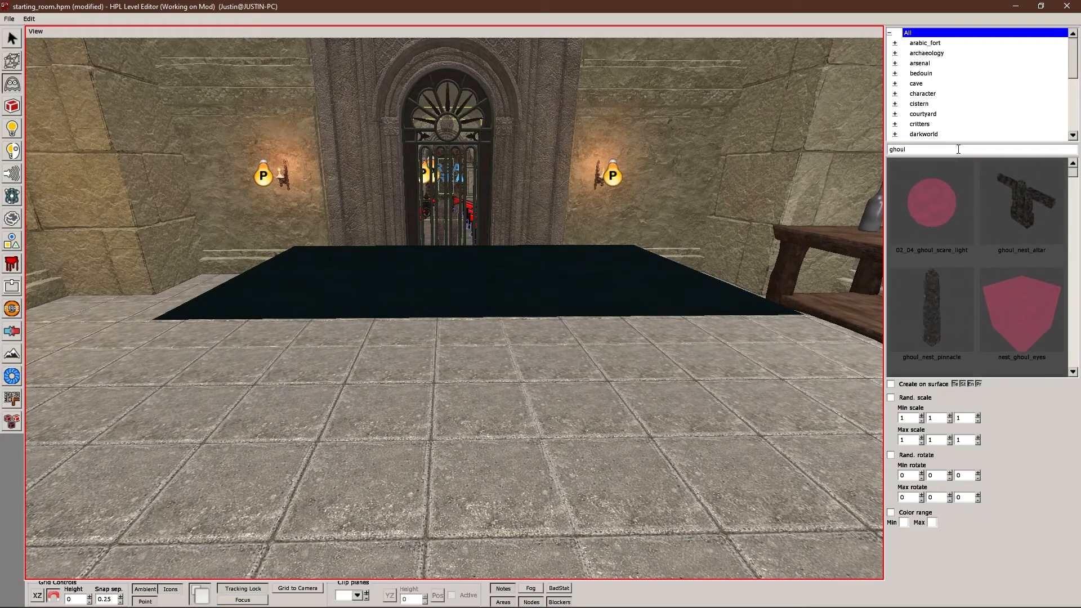
scroll(969, 242, down, 3)
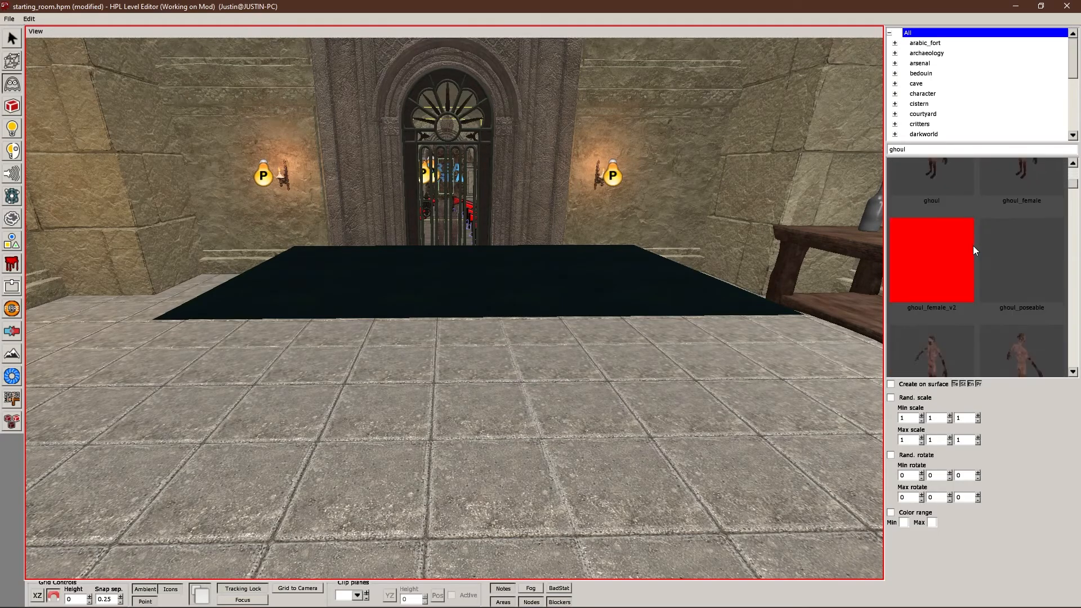
click(953, 234)
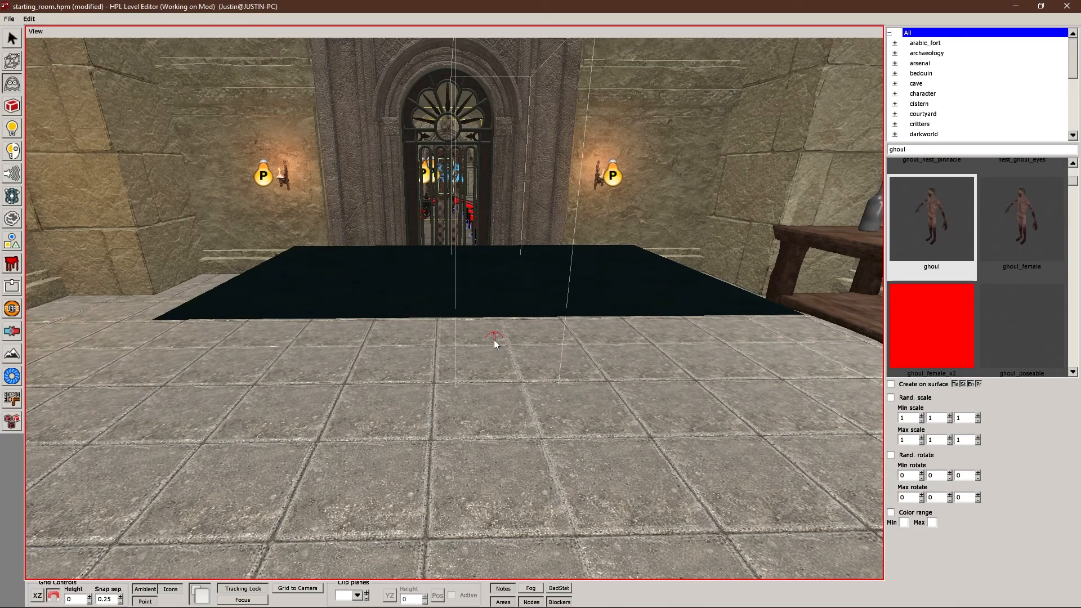
scroll(501, 377, up, 3)
scroll(500, 377, up, 2)
click(463, 348)
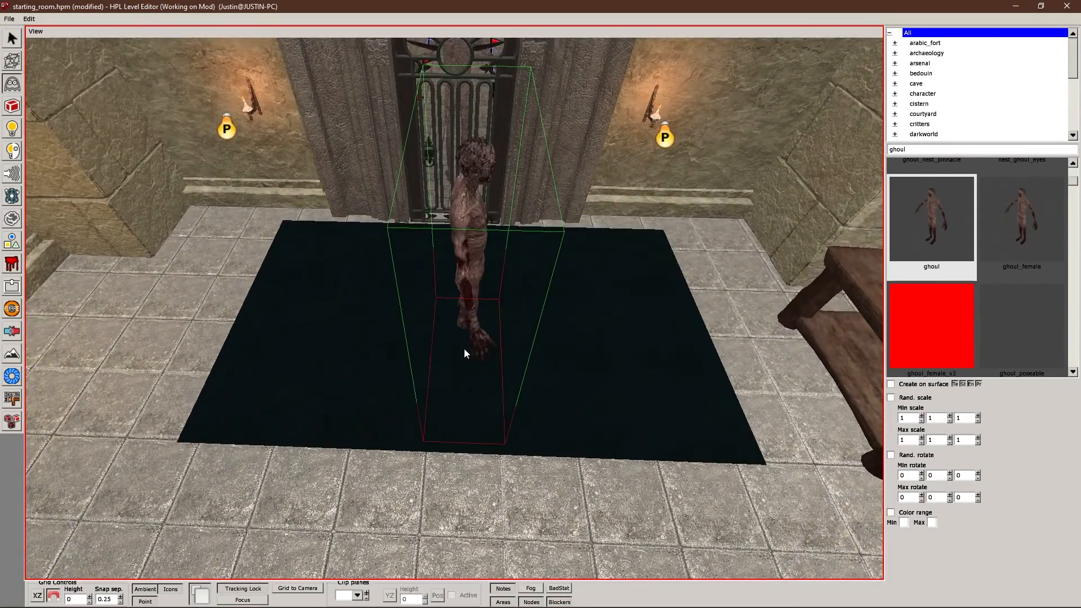
middle_drag(638, 355, 435, 290)
- Rotate the placed ghoul to 270 degrees about the Y axis
click(12, 38)
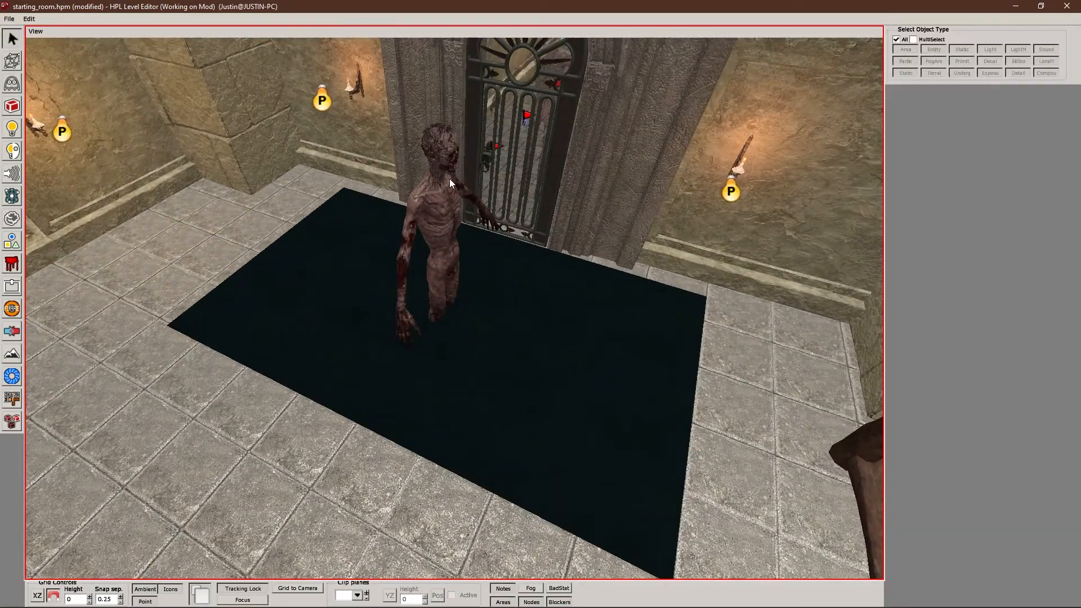
click(449, 177)
click(912, 95)
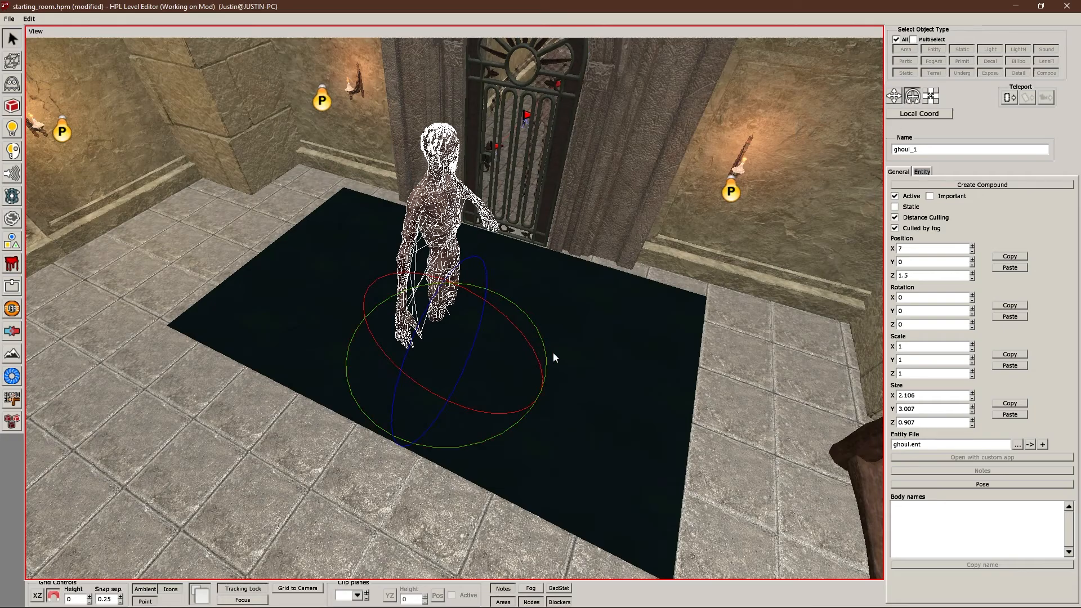
drag(542, 339, 478, 441)
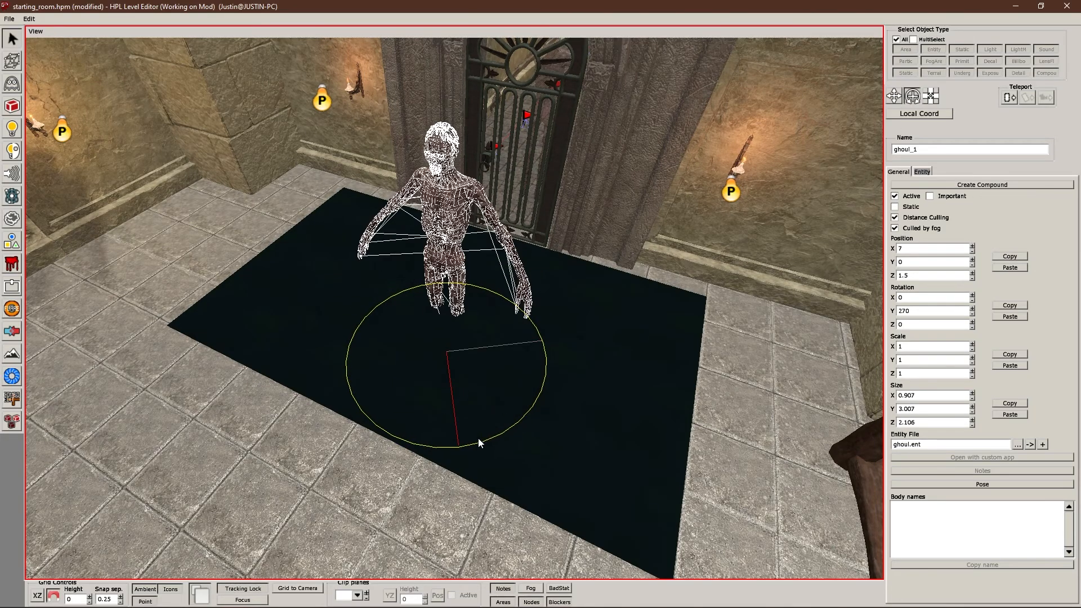
middle_drag(478, 441, 585, 433)
- Make the ghoul inactive and rename it tiny_ghoul
click(894, 196)
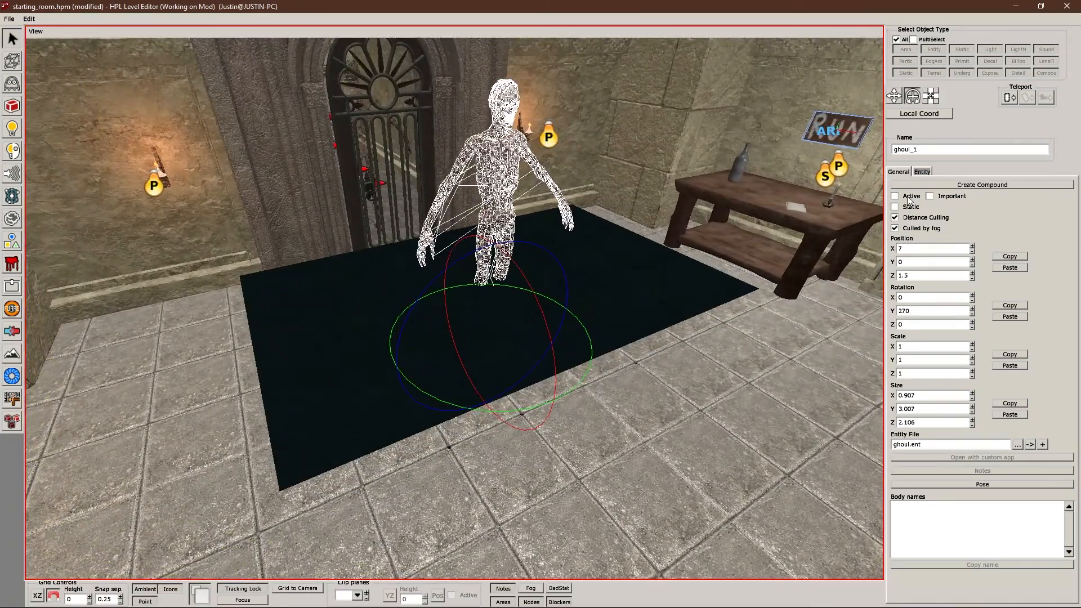
double_click(946, 148)
text(tiny_ghou)
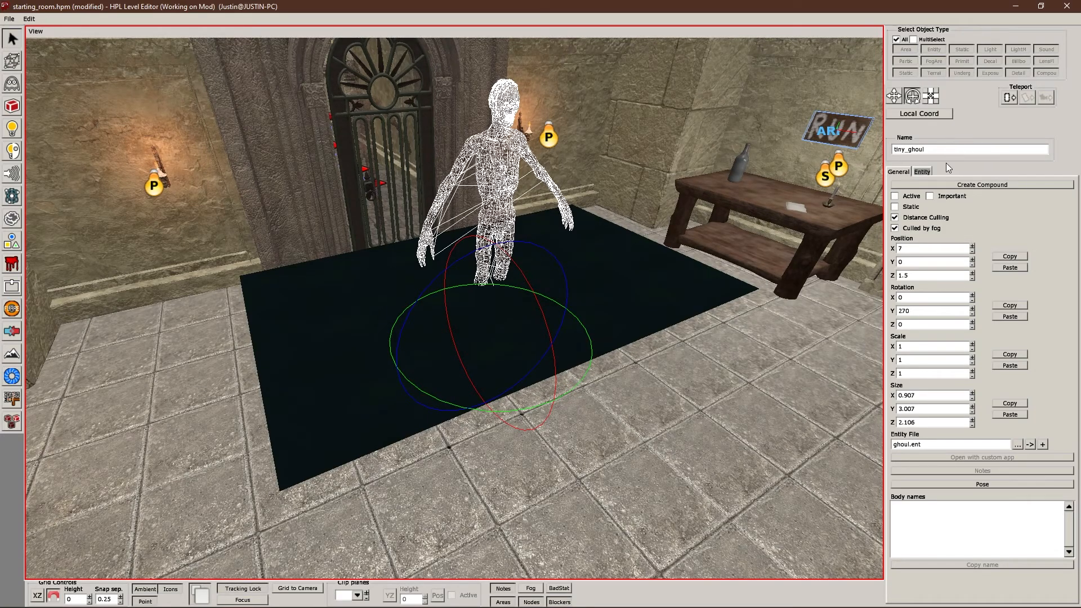
click(926, 171)
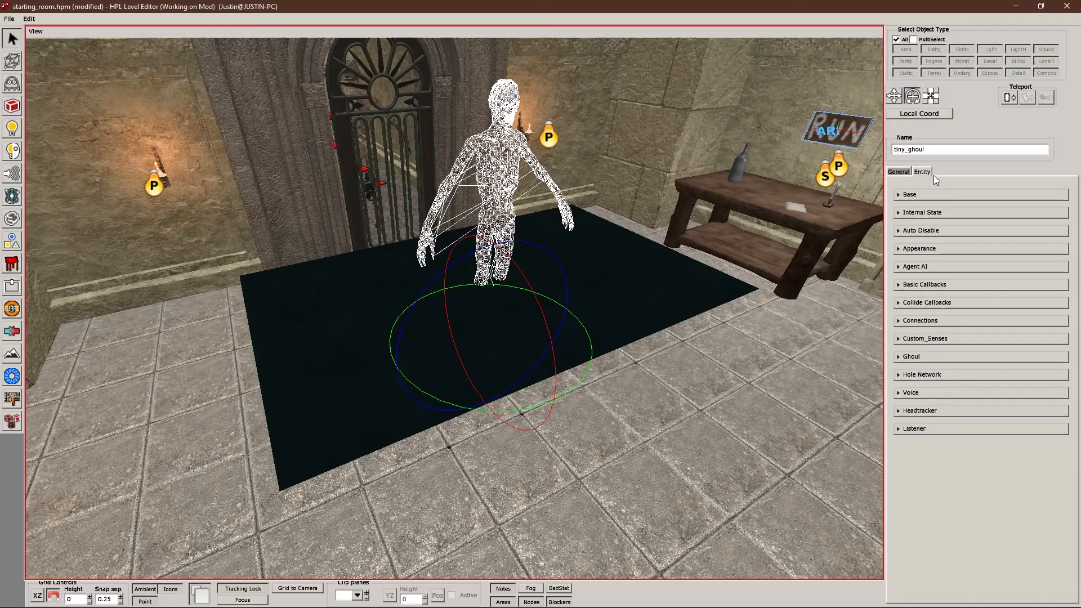
click(900, 171)
middle_drag(792, 303, 712, 287)
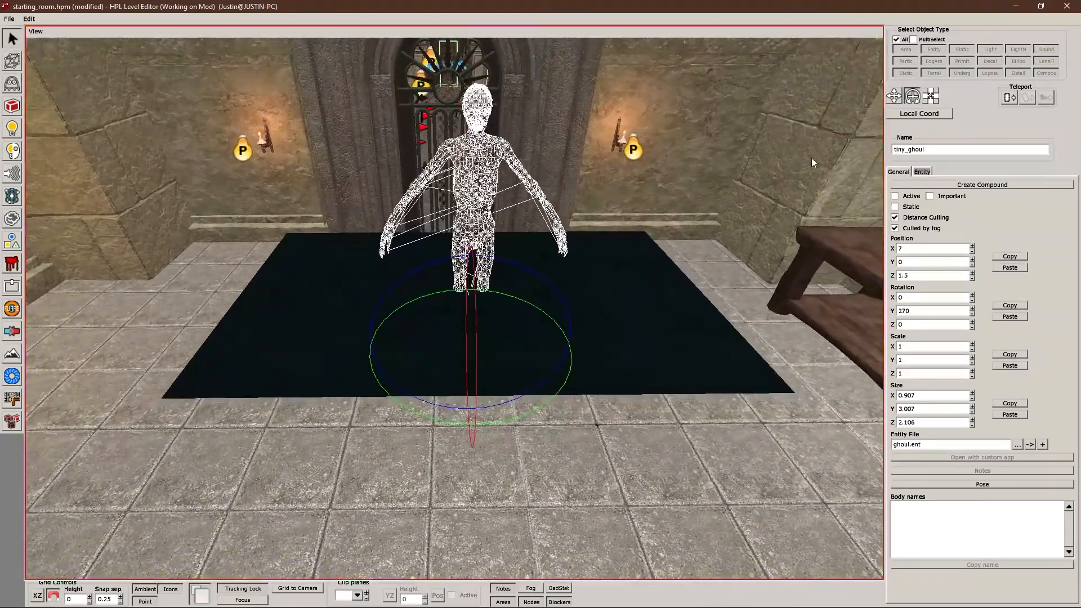
- Scale tiny_ghoul down to 0.25 on the X, Y and Z axes
click(930, 96)
middle_drag(566, 438, 504, 246)
mouse_move(466, 238)
mouse_down()
mouse_move(479, 287)
mouse_move(542, 315)
mouse_move(533, 330)
mouse_move(506, 327)
mouse_move(461, 246)
mouse_move(468, 257)
mouse_up()
drag(551, 320, 511, 287)
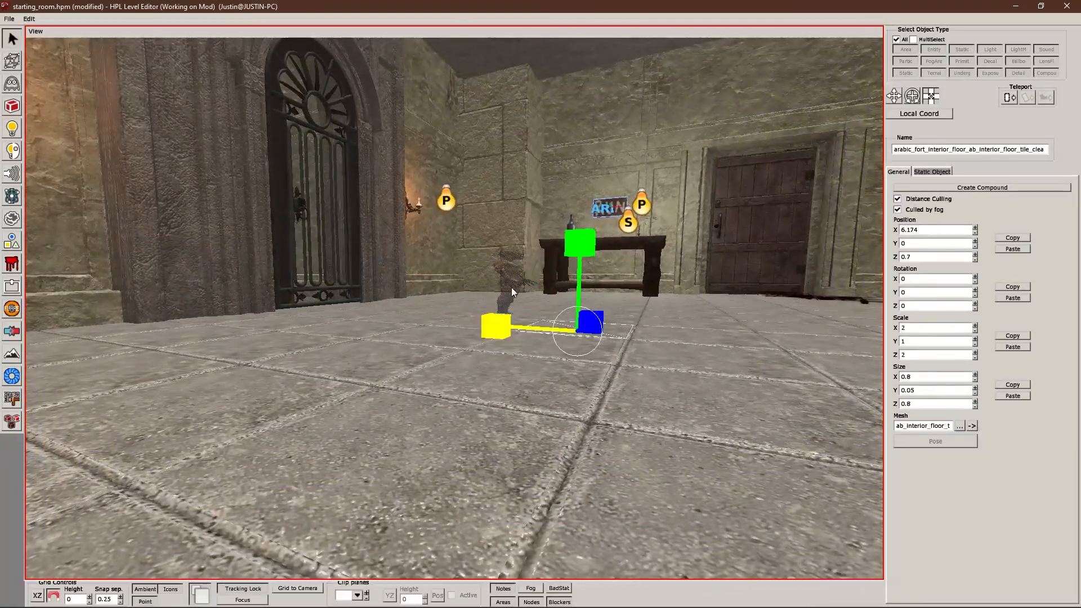
drag(619, 332, 549, 324)
click(592, 376)
alt+drag(590, 377, 622, 382)
click(502, 284)
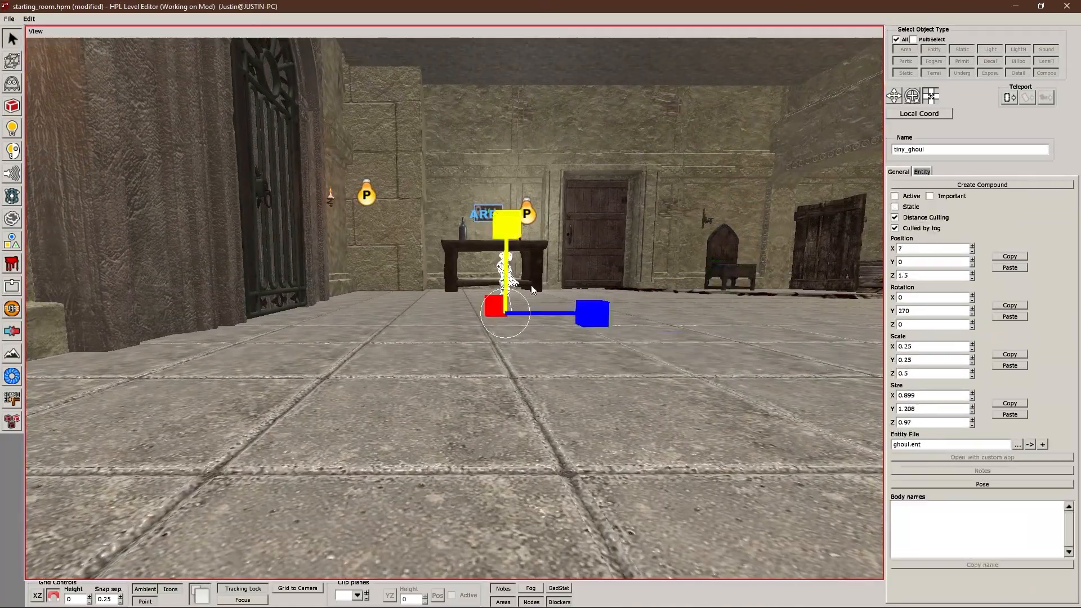
alt+drag(571, 316, 481, 358)
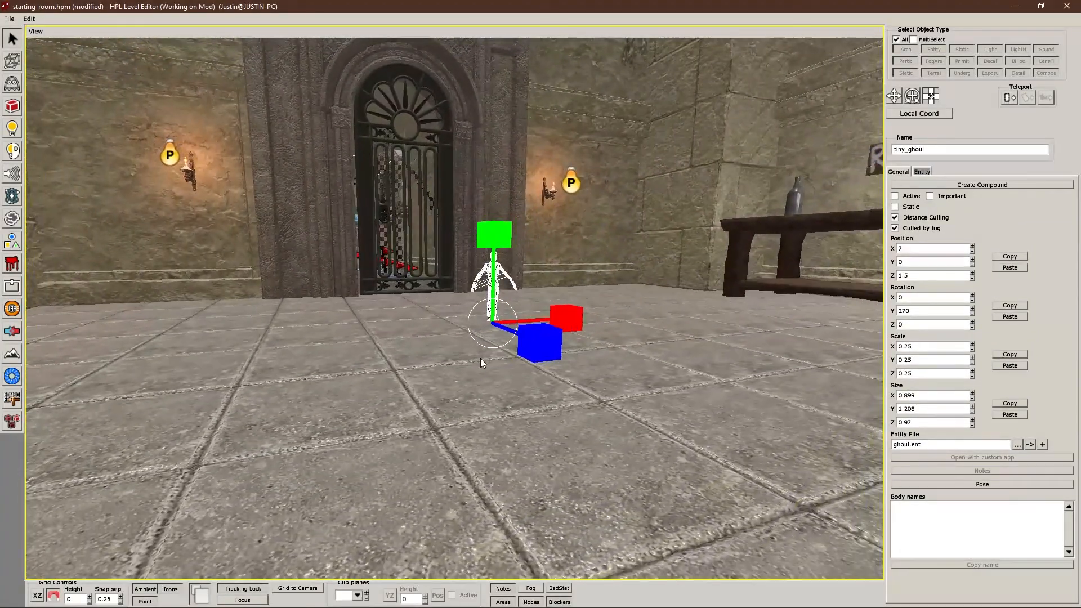
- Examine from several angles, above and below the water plane, how the shrunken ghoul fits beneath the surface
click(517, 290)
click(496, 270)
click(498, 276)
alt+drag(542, 321, 566, 342)
alt+scroll(531, 313, up, 2)
click(538, 393)
mouse_move(536, 394)
alt+mouse_down()
mouse_move(585, 445)
mouse_move(491, 421)
mouse_move(520, 394)
alt+mouse_up()
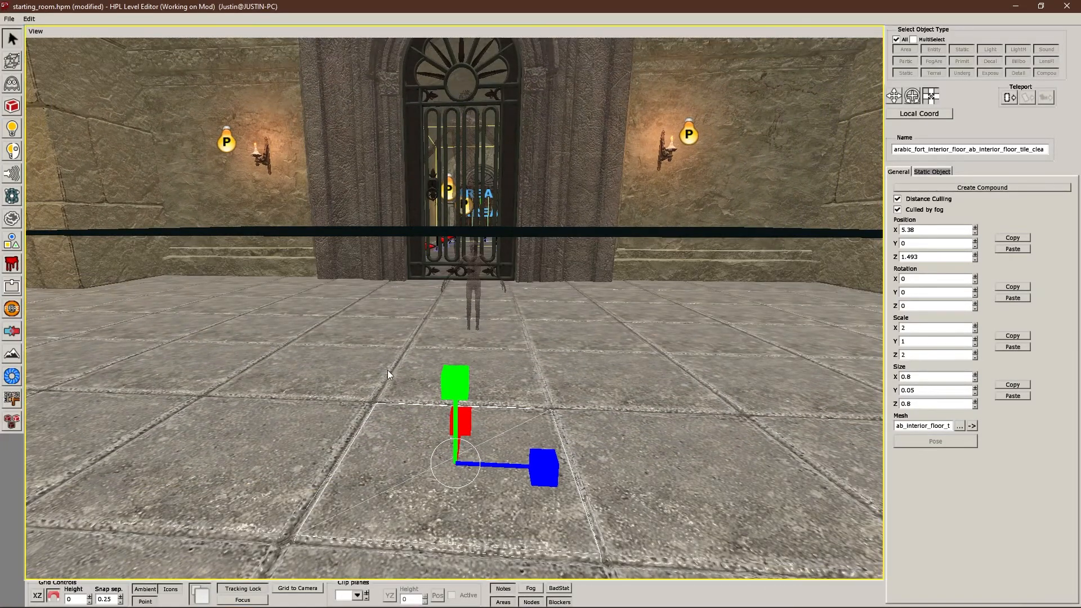
click(467, 279)
alt+drag(467, 279, 603, 371)
click(552, 422)
alt+drag(552, 422, 484, 260)
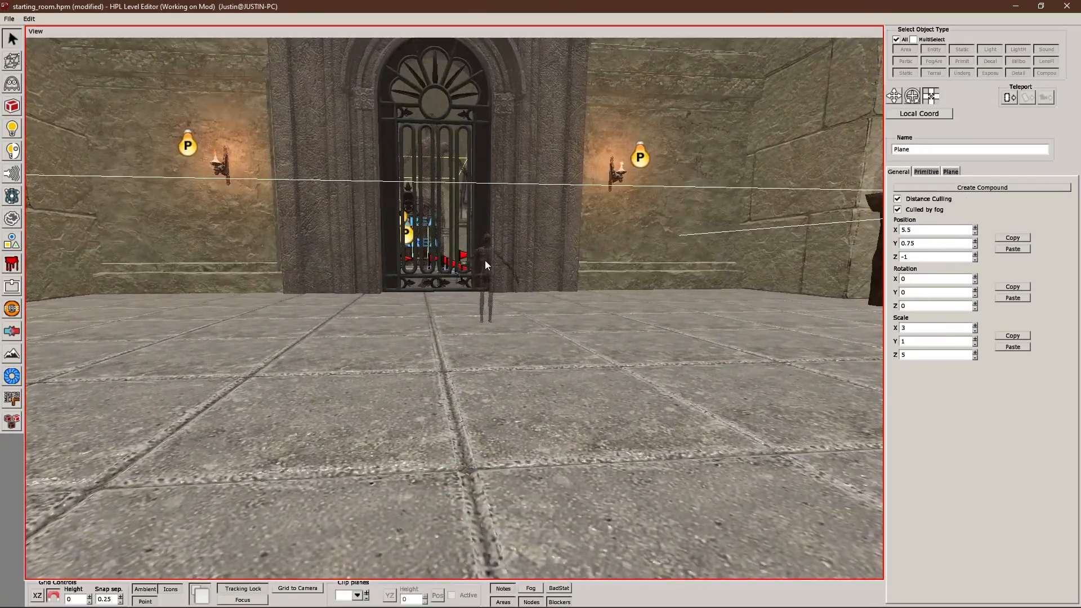
- Reselect tiny_ghoul under the water plane and save the map
click(485, 260)
alt+drag(575, 353, 533, 273)
key(ctrl+s)
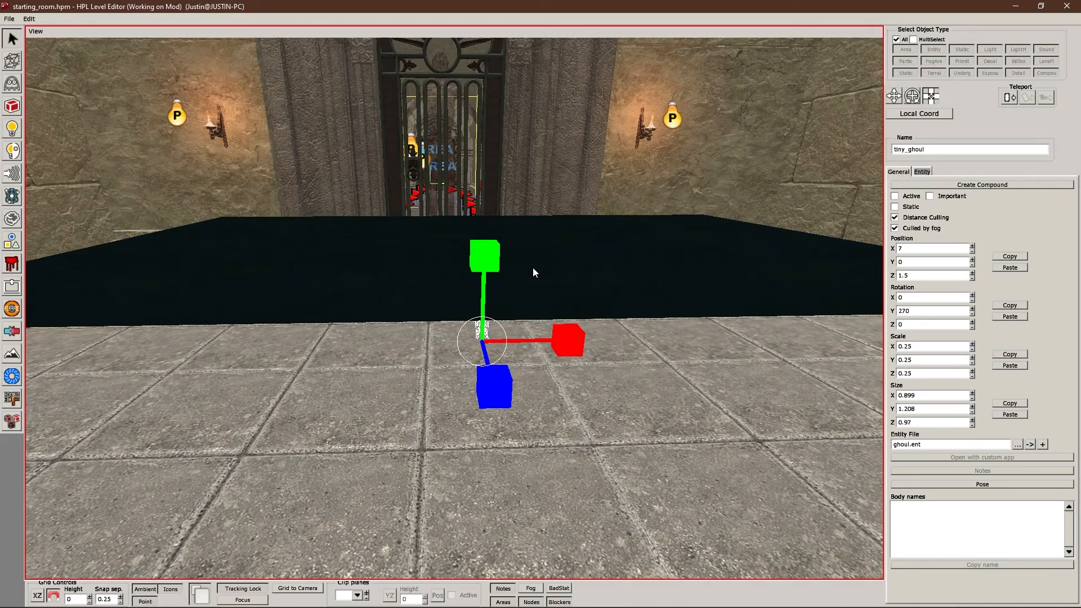
mouse_move(579, 460)
alt+mouse_down()
mouse_move(539, 438)
mouse_move(563, 462)
alt+mouse_up()
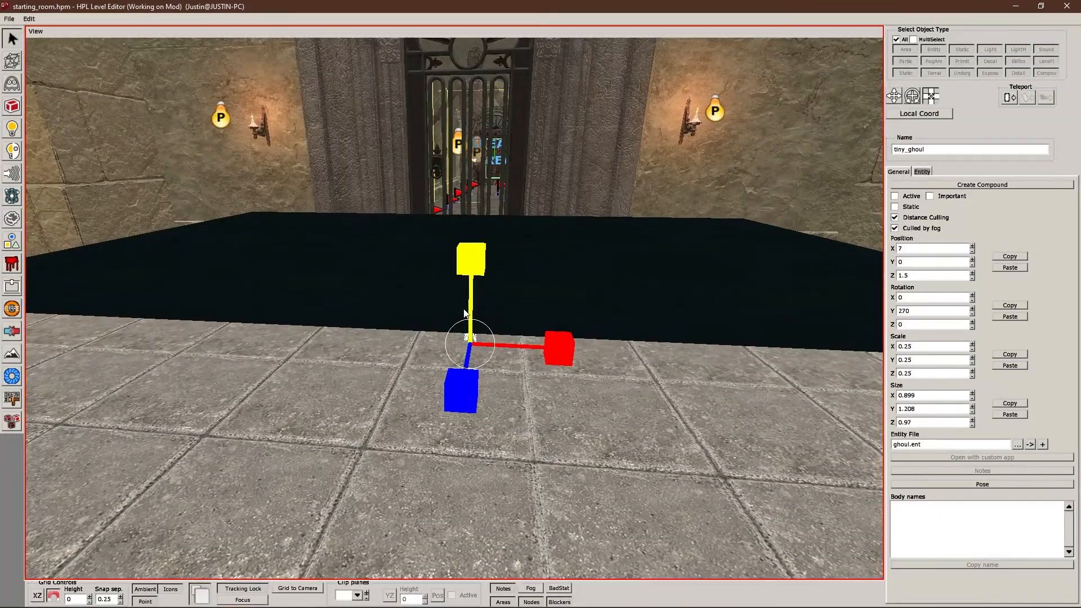
mouse_move(541, 419)
alt+mouse_down()
mouse_move(559, 404)
mouse_move(547, 418)
alt+mouse_up()
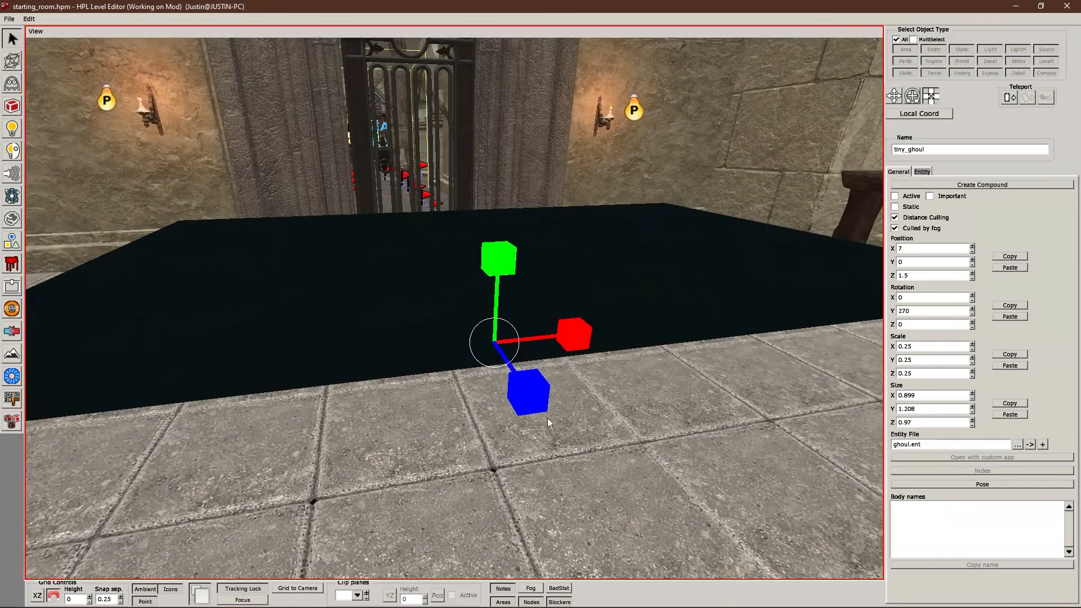
- Start a particle system and browse for its file in the game's particles/water folder
click(17, 197)
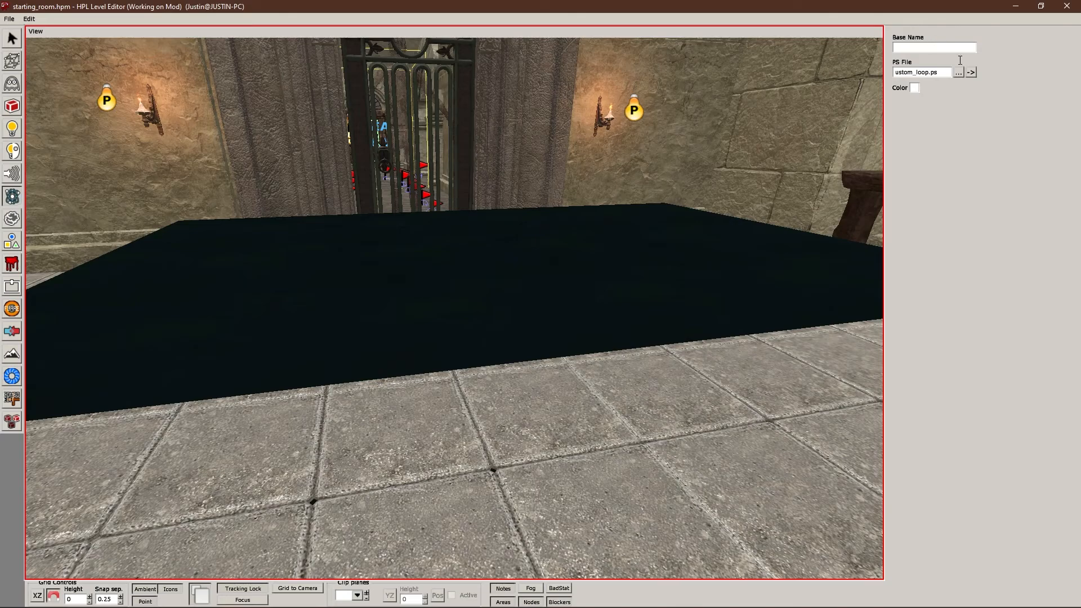
click(958, 73)
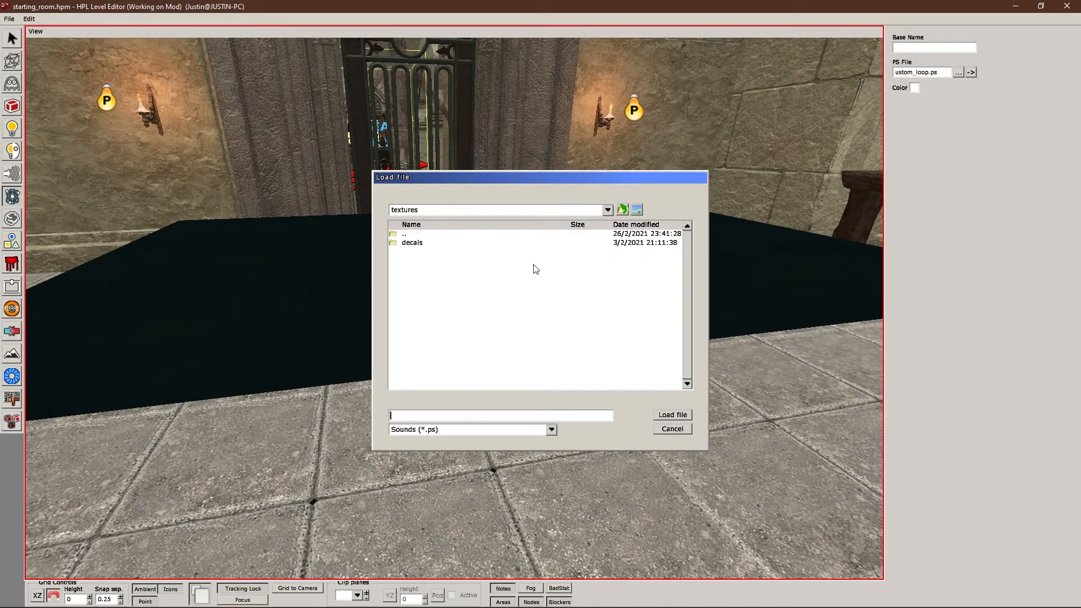
click(624, 212)
click(624, 212)
click(623, 213)
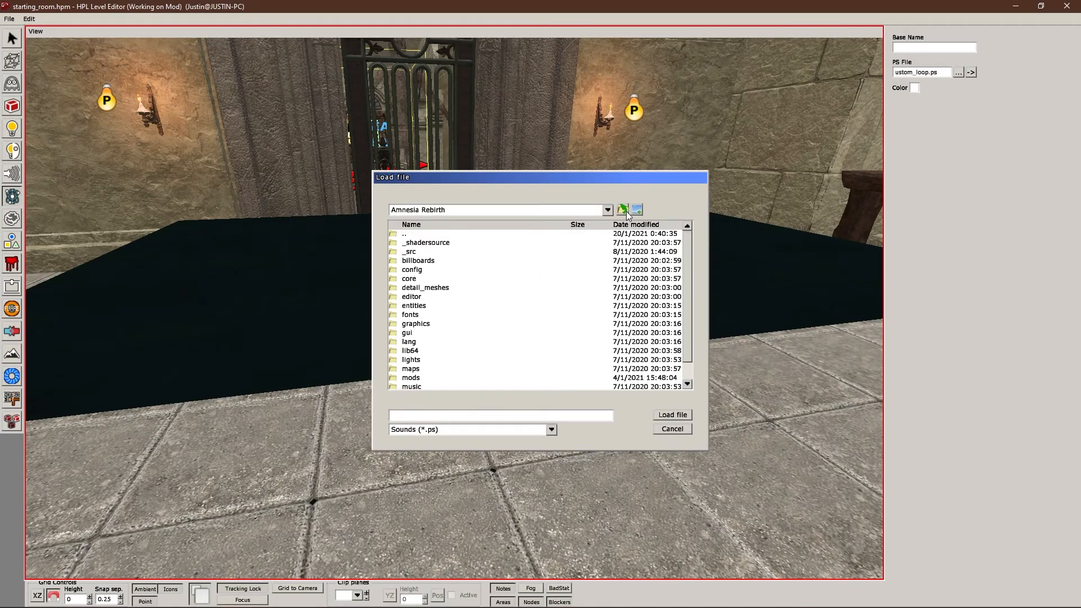
scroll(459, 312, down, 3)
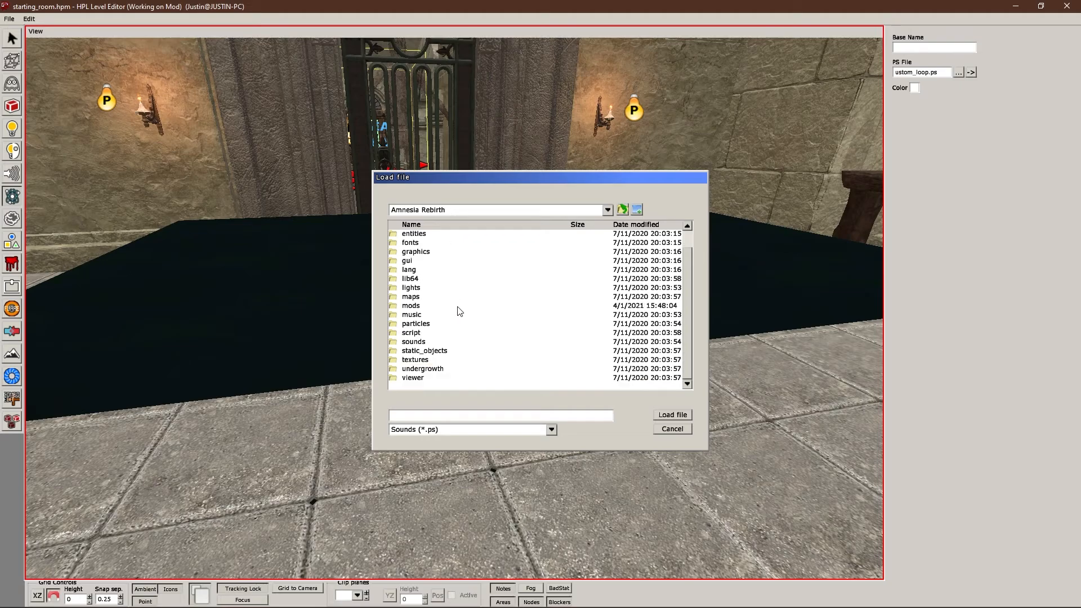
double_click(424, 325)
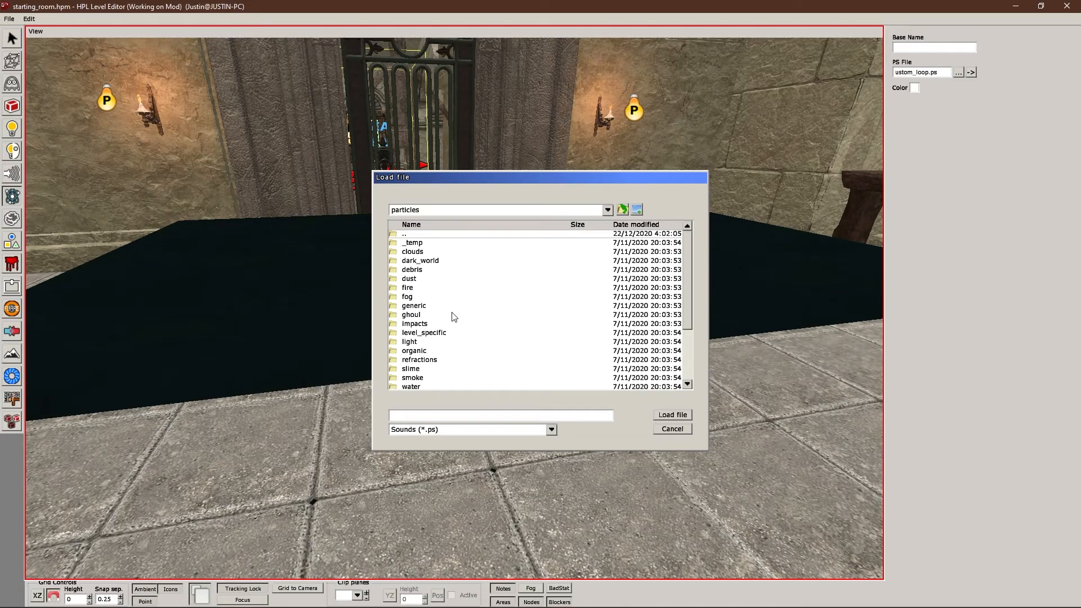
scroll(440, 348, down, 1)
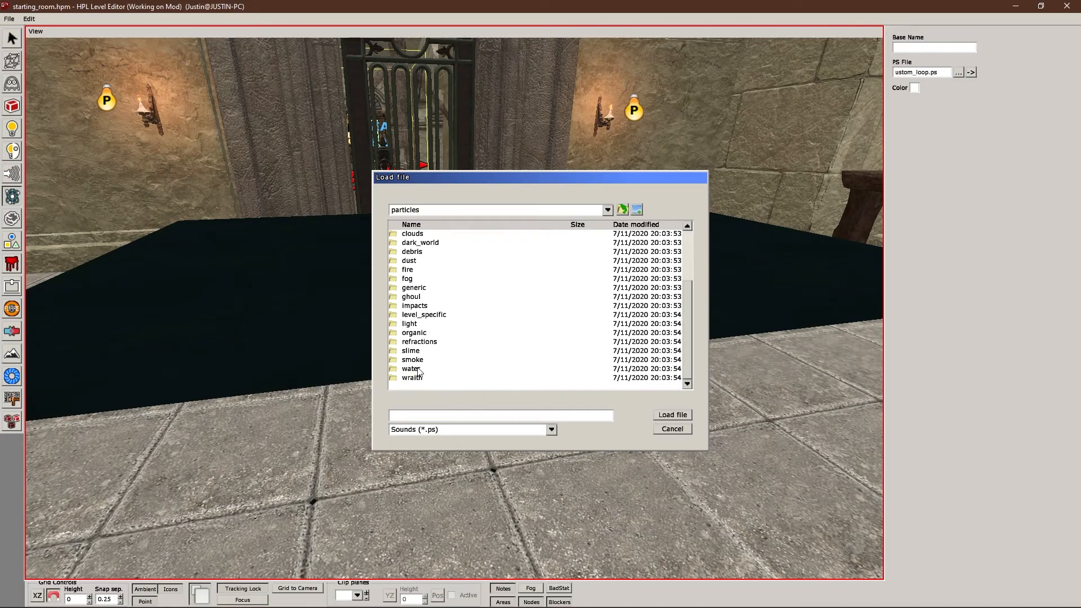
double_click(422, 369)
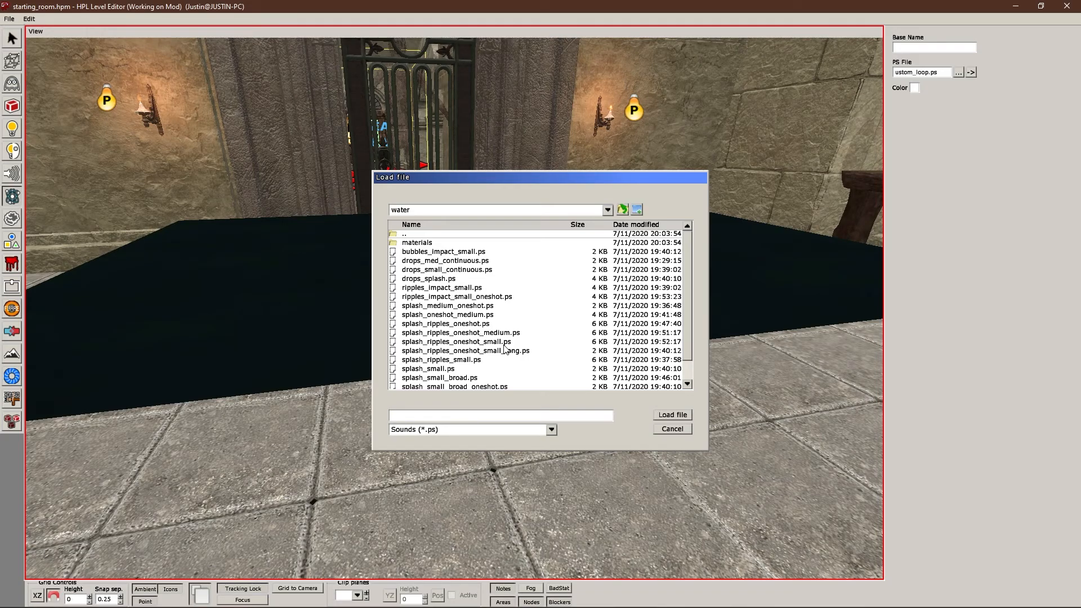
- Compare the splash and ripple files in the water folder and load splash_medium_oneshot.ps
click(504, 325)
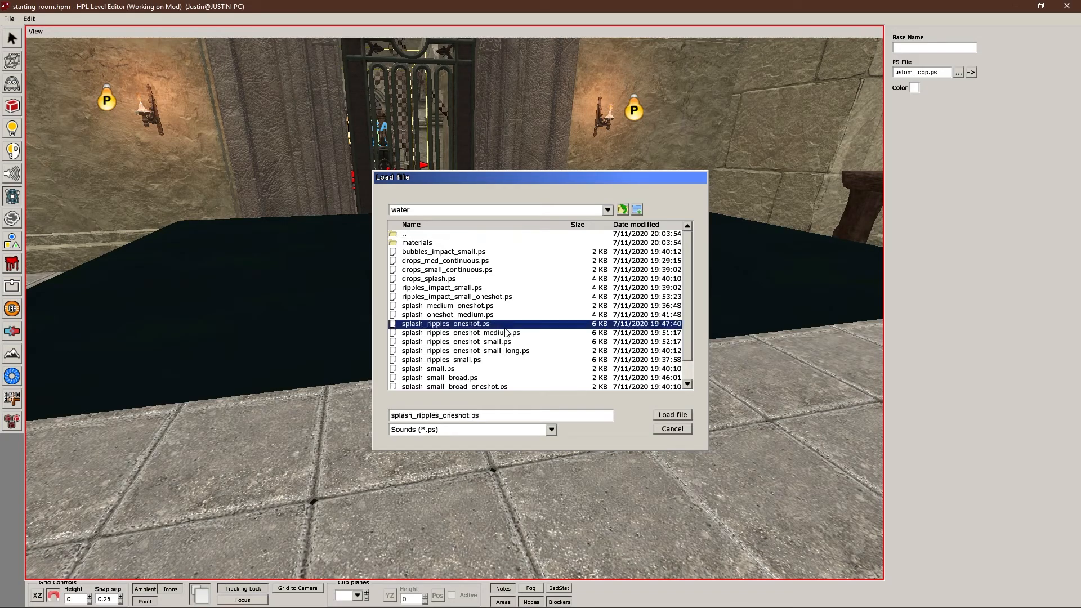
key(Up)
key(Up)
key(Up)
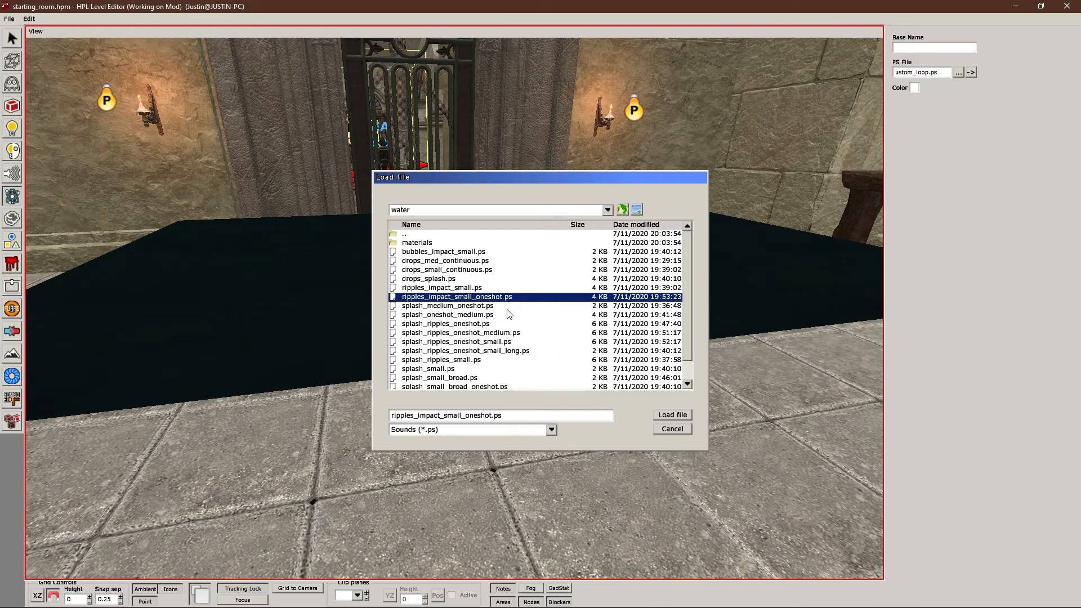
key(Down)
key(Down)
key(Up)
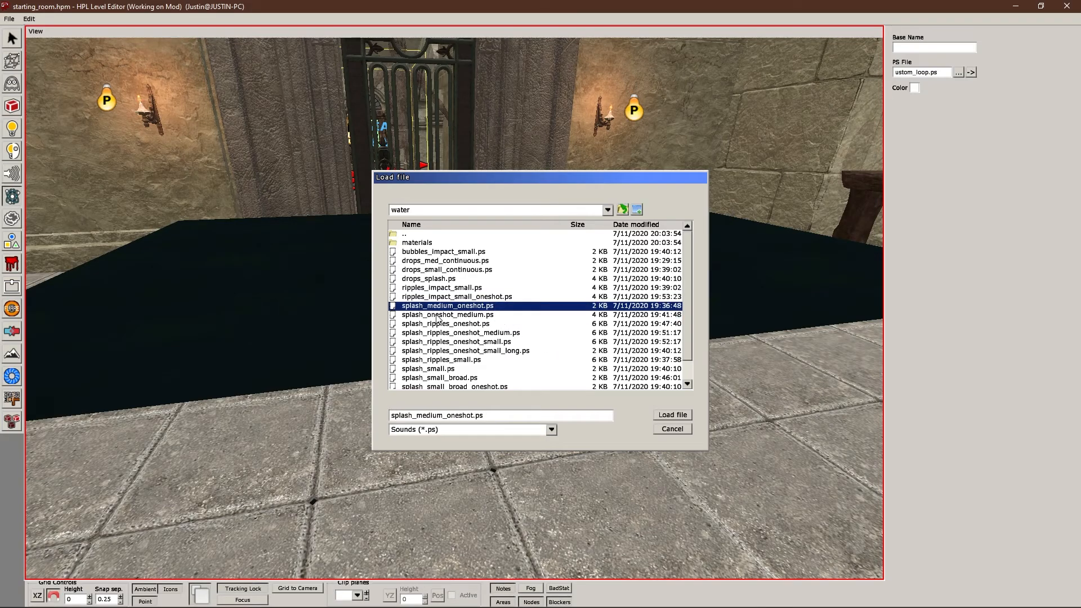
click(668, 416)
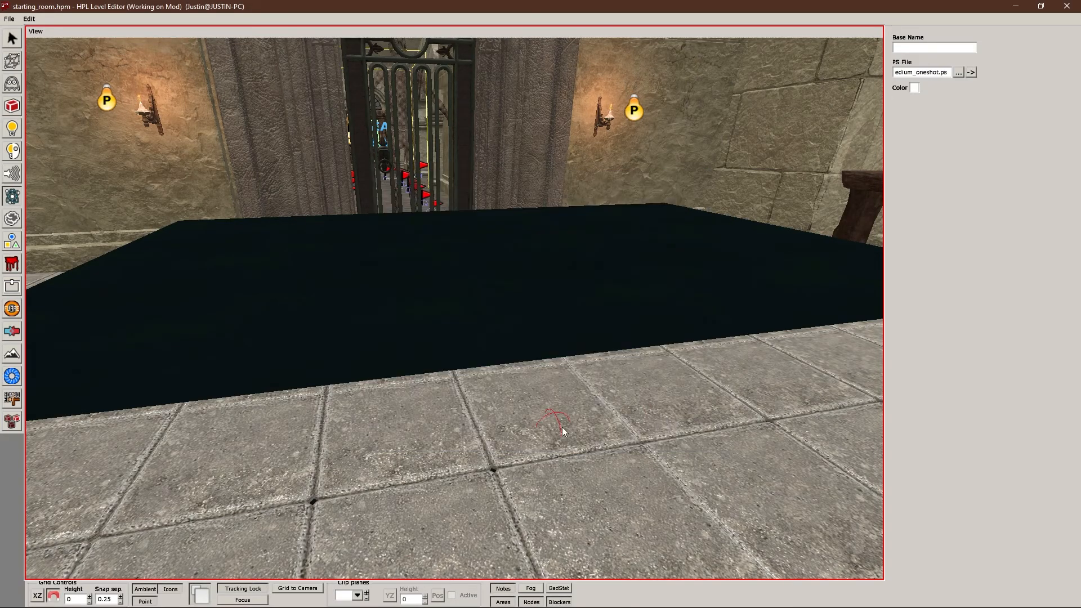
- Place the medium splash particle system on the floor in front of the water plane to preview it, and undo the placement
scroll(557, 425, down, 3)
alt+middle_drag(547, 410, 504, 378)
click(503, 378)
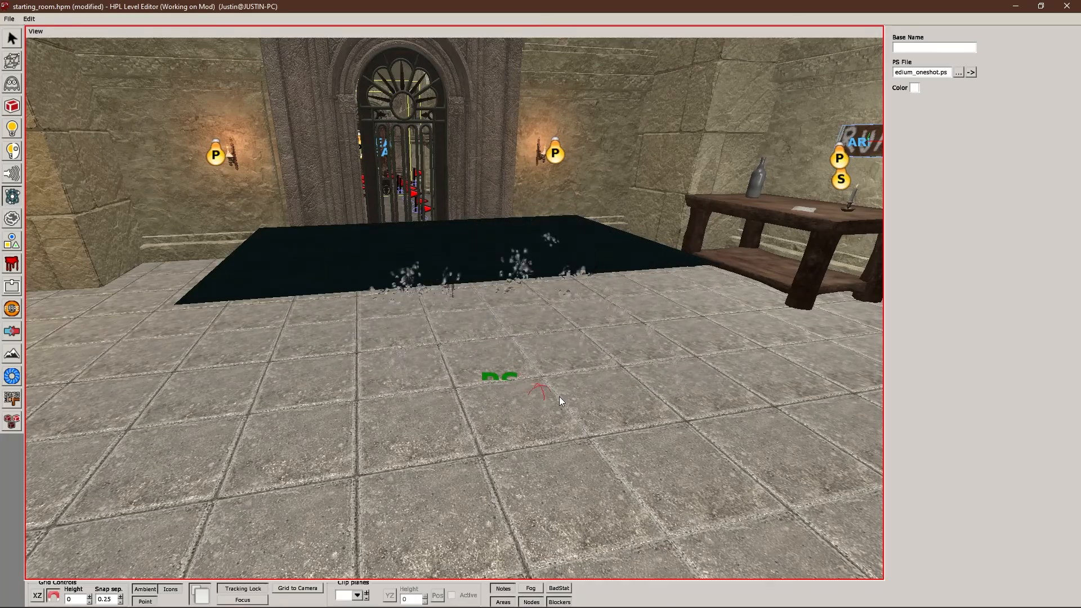
alt+drag(559, 398, 484, 414)
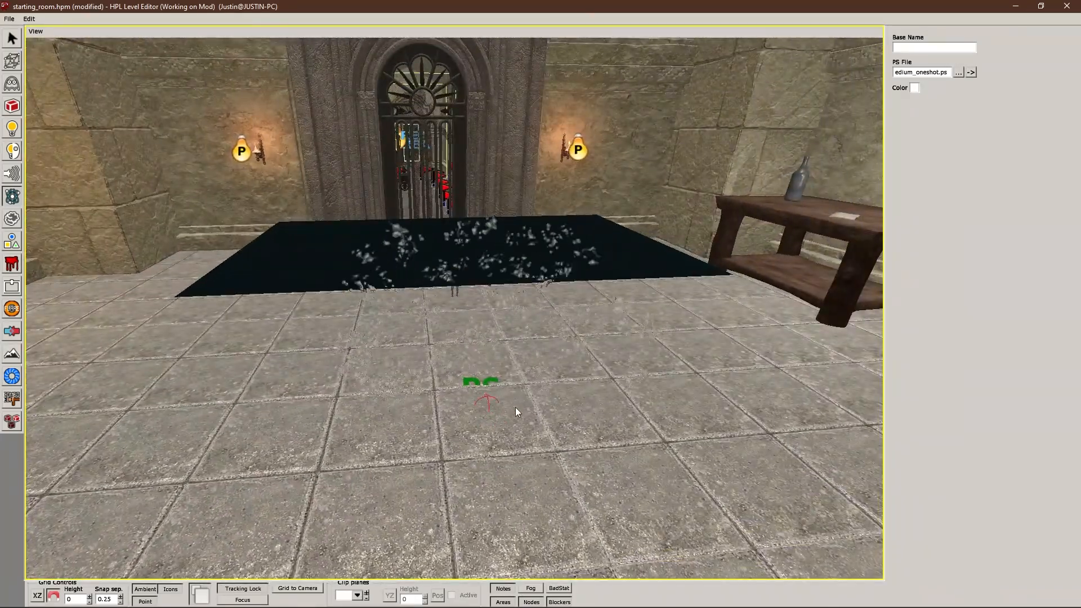
scroll(521, 434, up, 2)
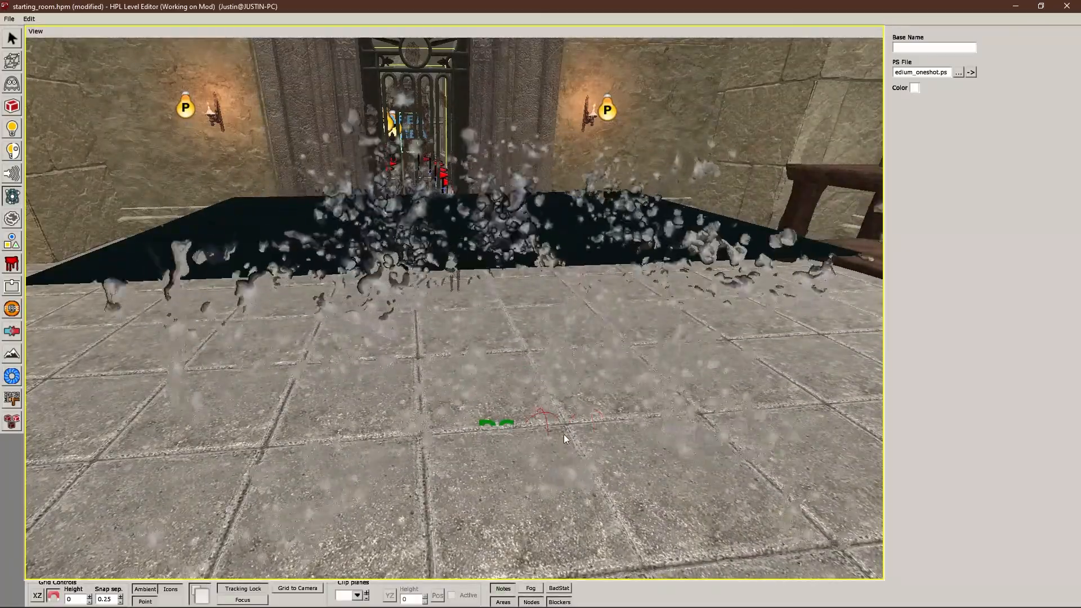
alt+drag(586, 370, 540, 378)
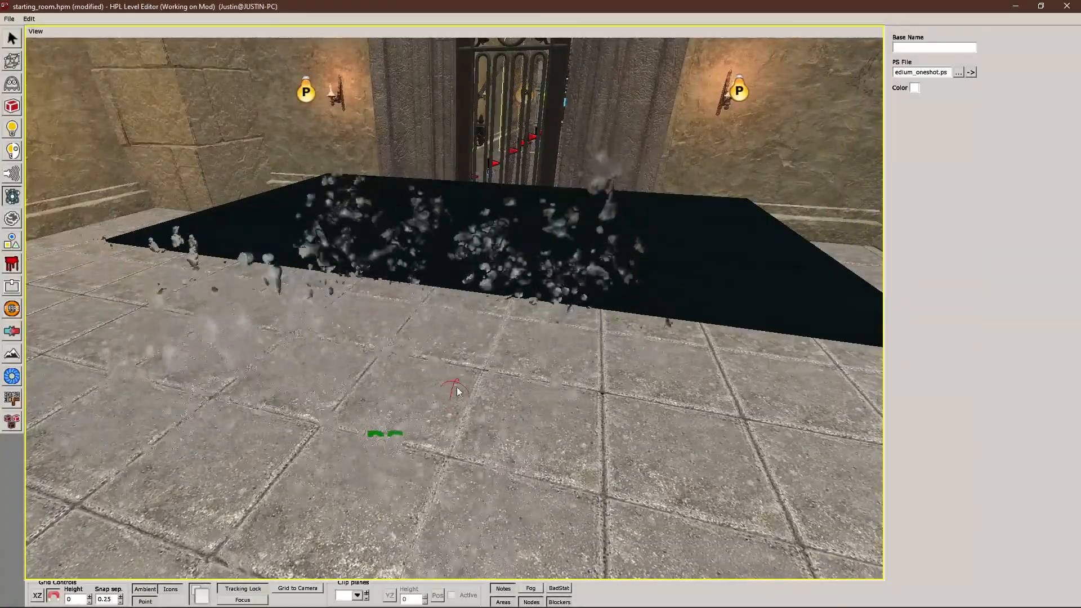
alt+drag(457, 387, 482, 452)
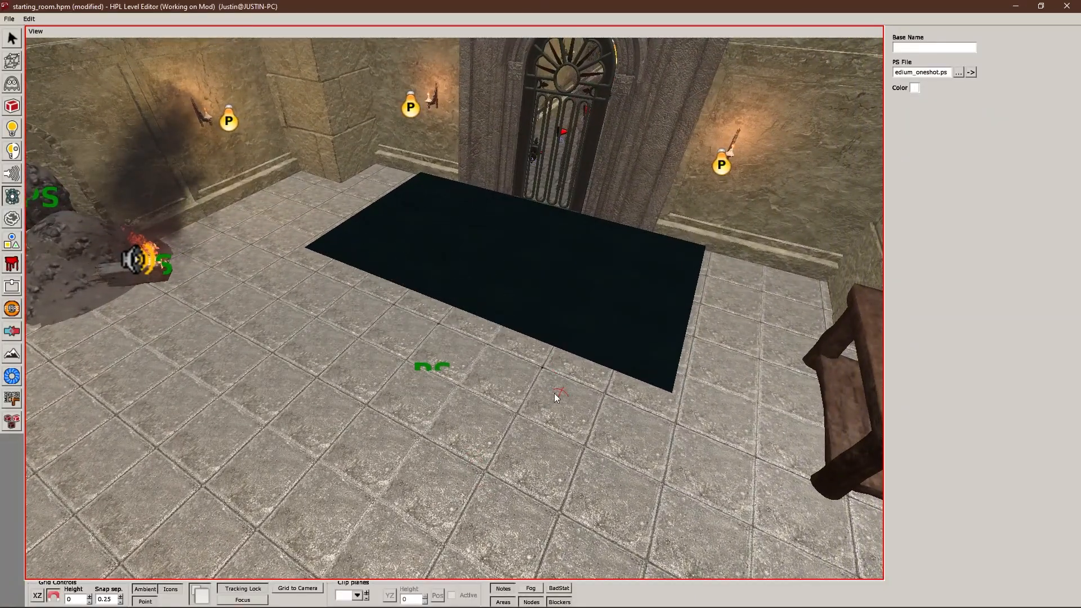
key(ctrl+s)
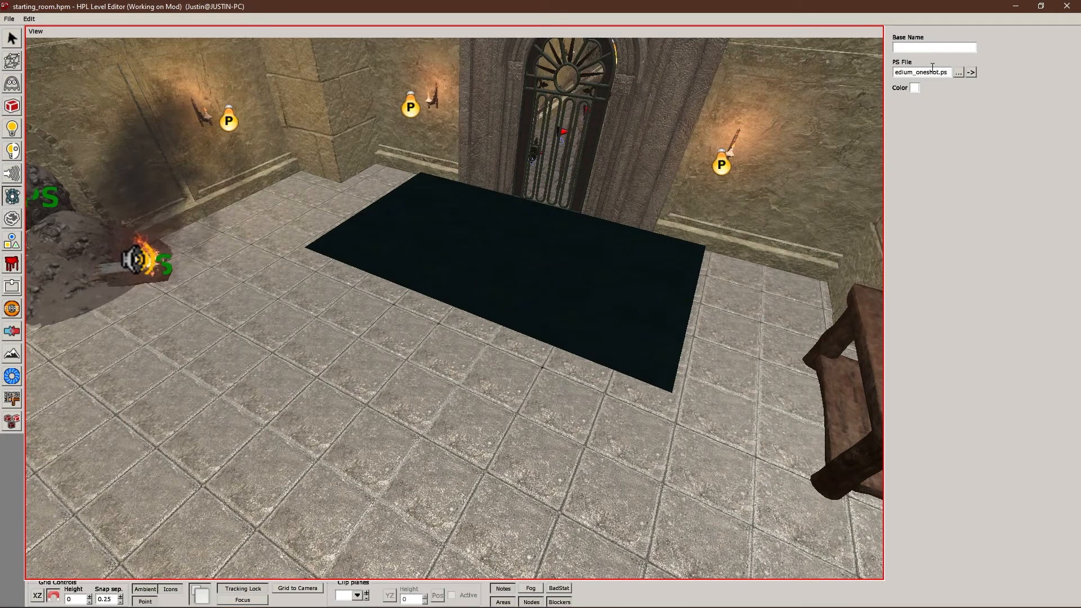
- Load splash_oneshot_medium.ps from the water folder instead and place it on the floor near the water plane to preview the effect
click(958, 72)
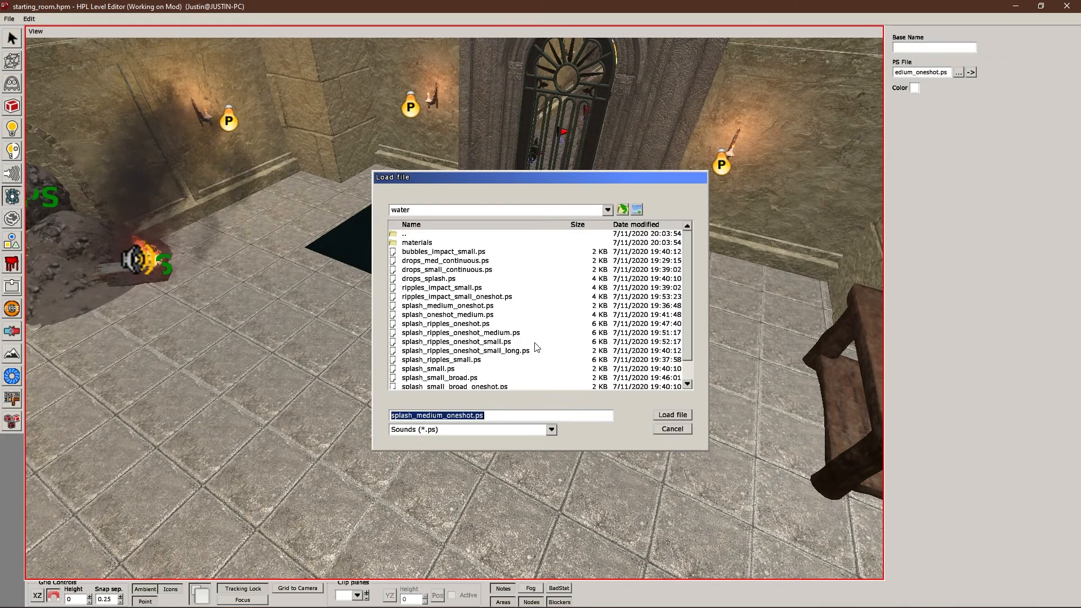
double_click(462, 314)
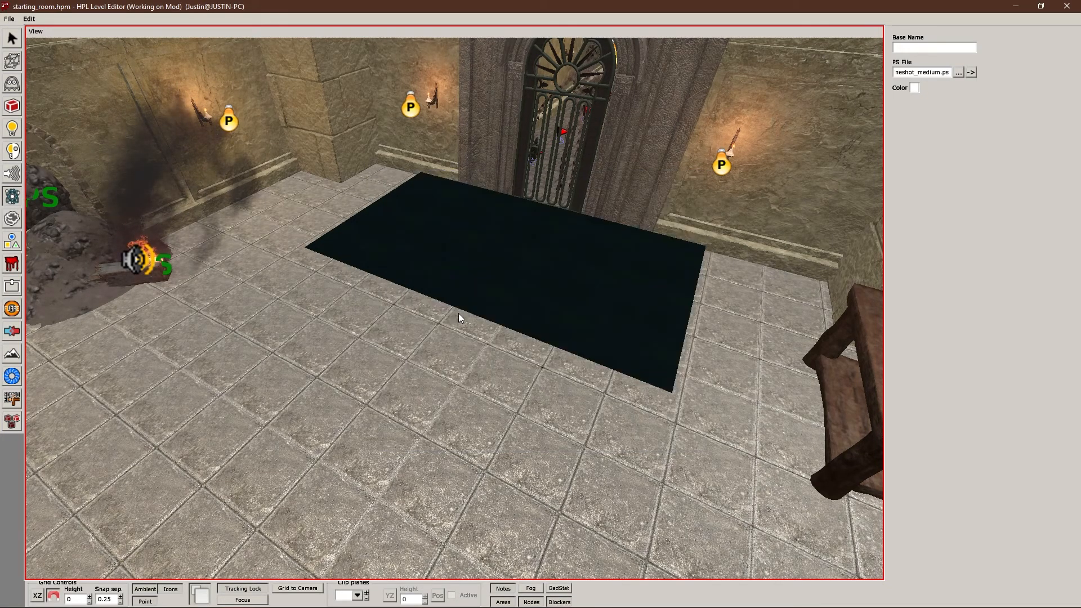
click(442, 384)
alt+drag(506, 417, 538, 417)
scroll(451, 351, up, 5)
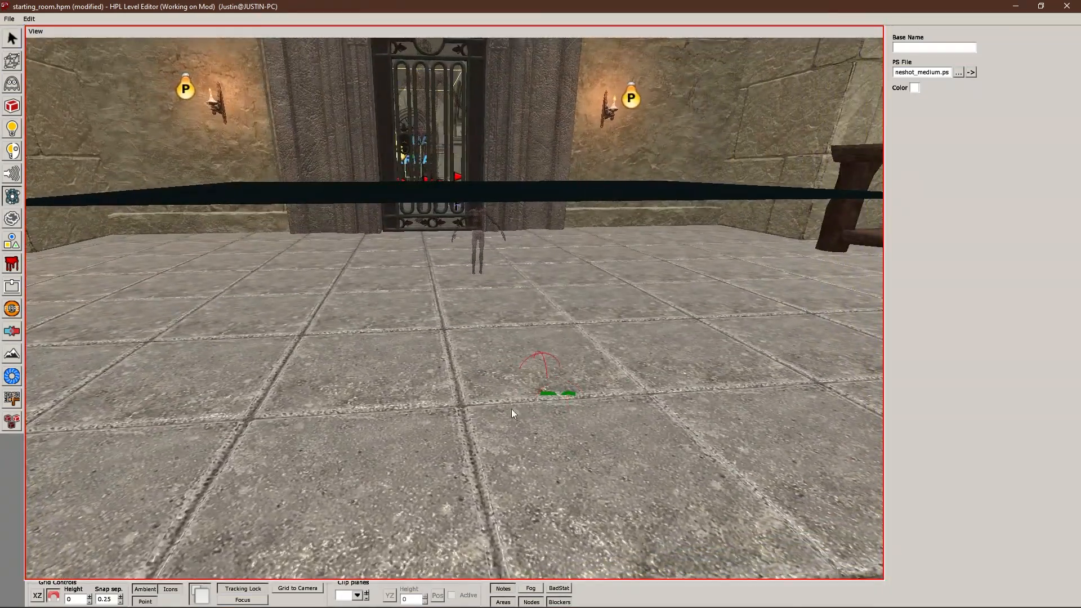
alt+drag(589, 390, 595, 184)
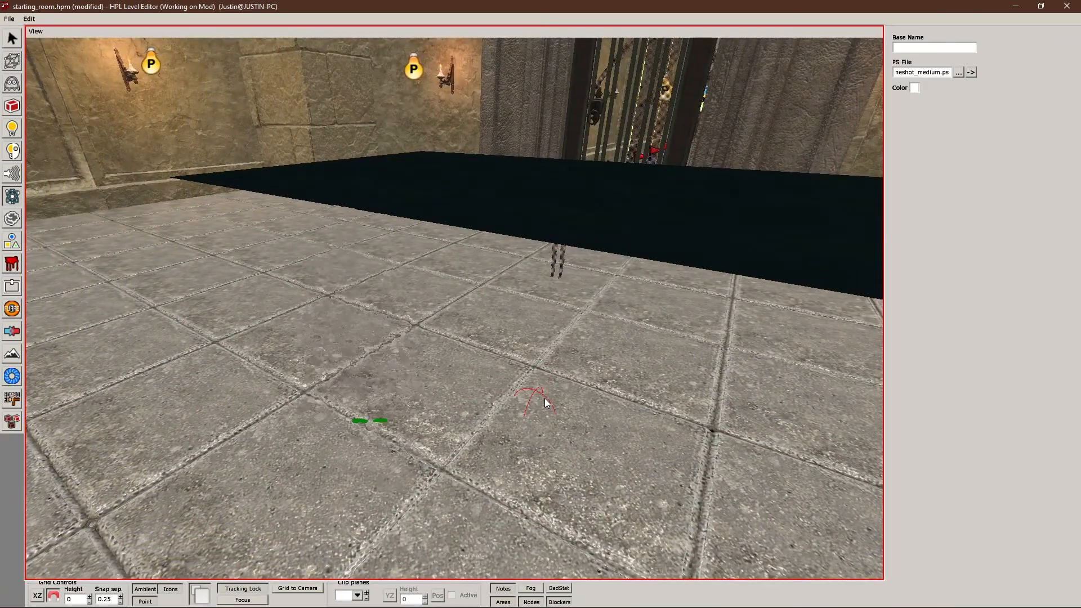
mouse_move(515, 394)
alt+mouse_down()
mouse_move(592, 383)
mouse_move(512, 381)
mouse_move(512, 363)
mouse_move(505, 407)
alt+mouse_up()
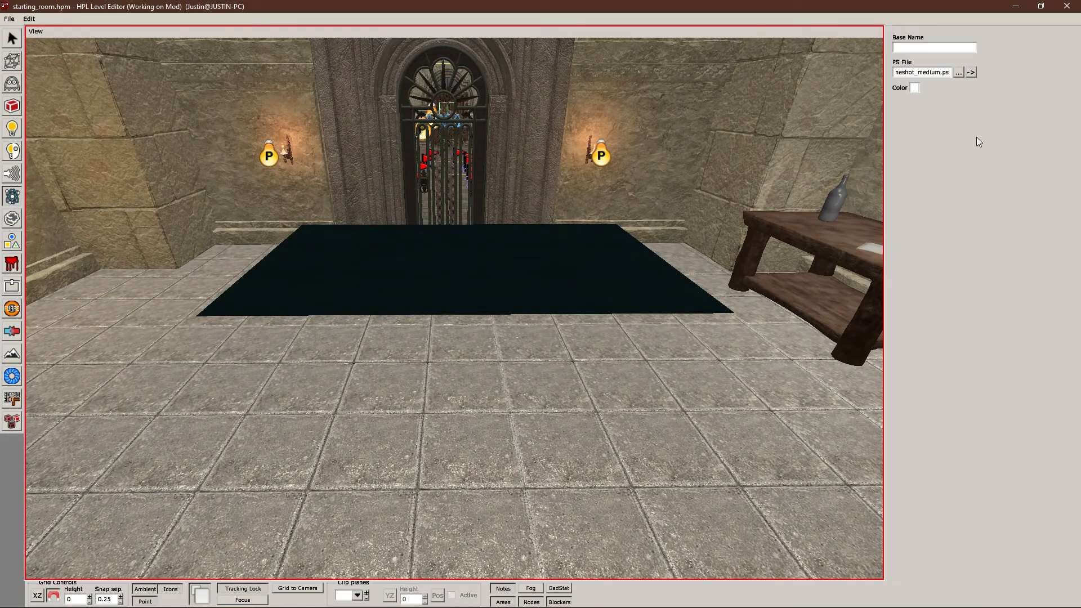
- Locate splash_oneshot_medium.ps on disk and switch to File Explorer showing the particles/water folder
click(970, 74)
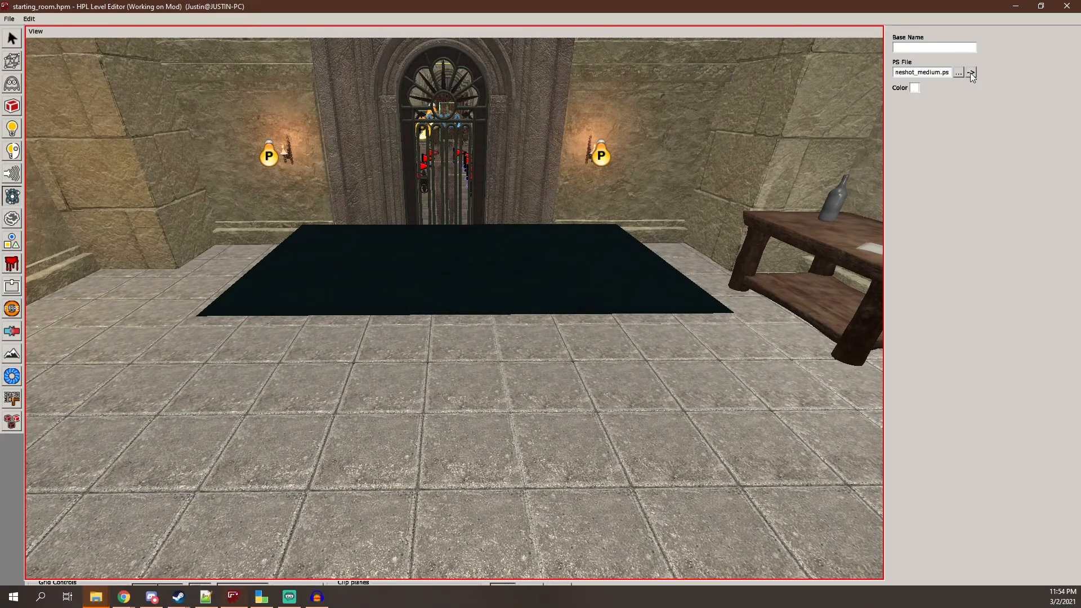
mouse_move(96, 596)
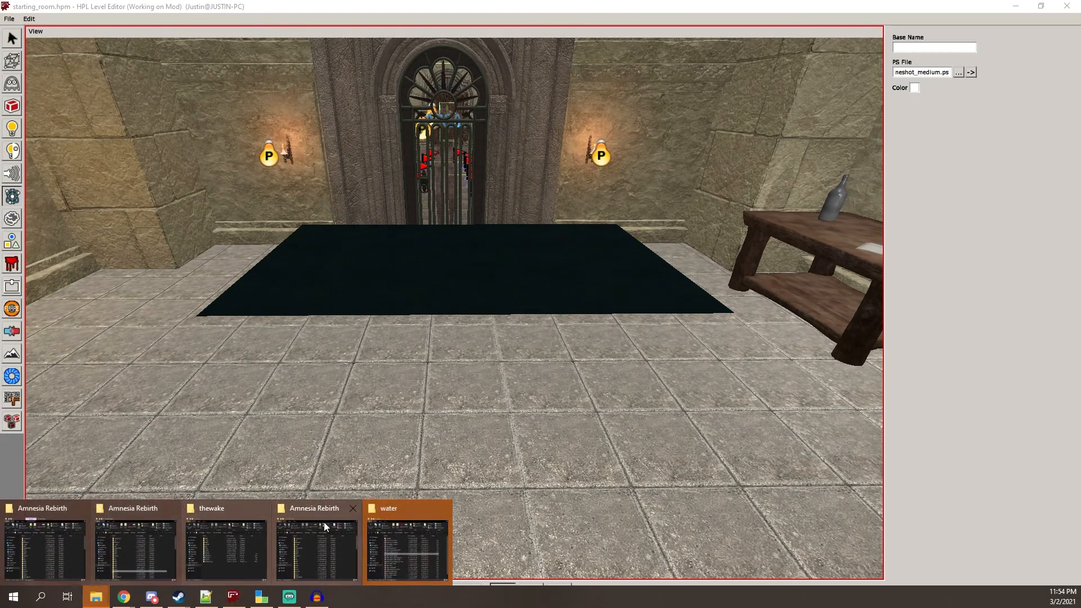
click(412, 535)
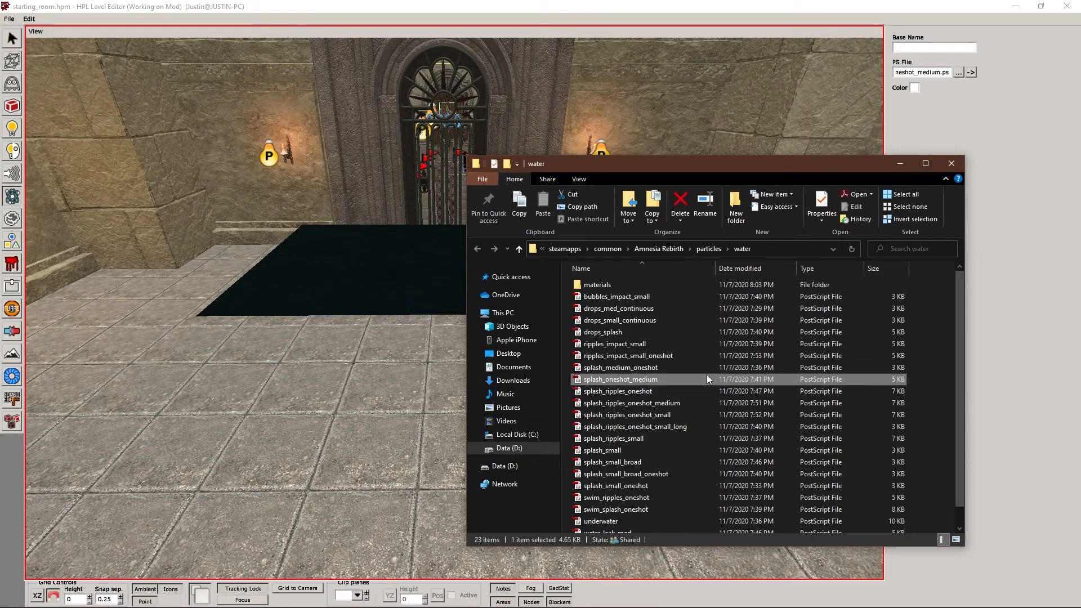
- Copy the splash_oneshot_medium file from the water folder and browse to mods/thewake in the Amnesia Rebirth folder
right_click(617, 378)
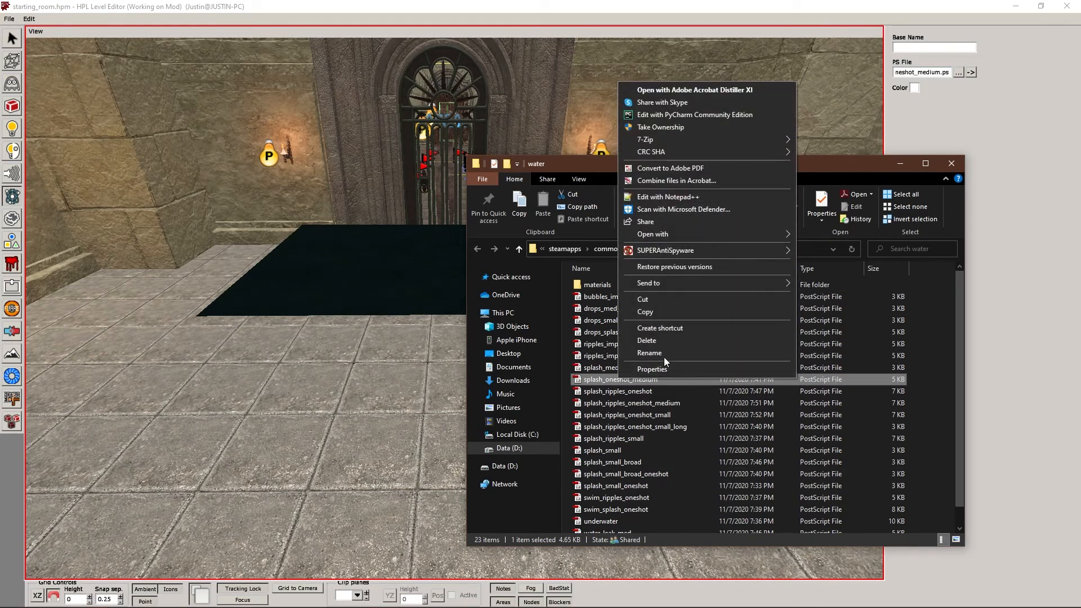
click(650, 312)
click(664, 245)
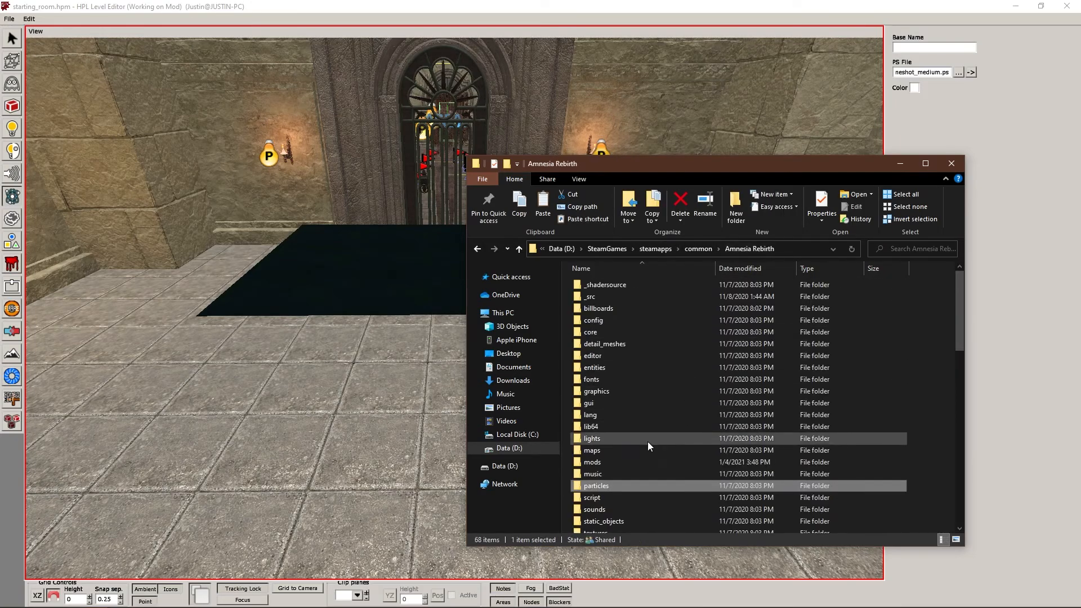
double_click(596, 465)
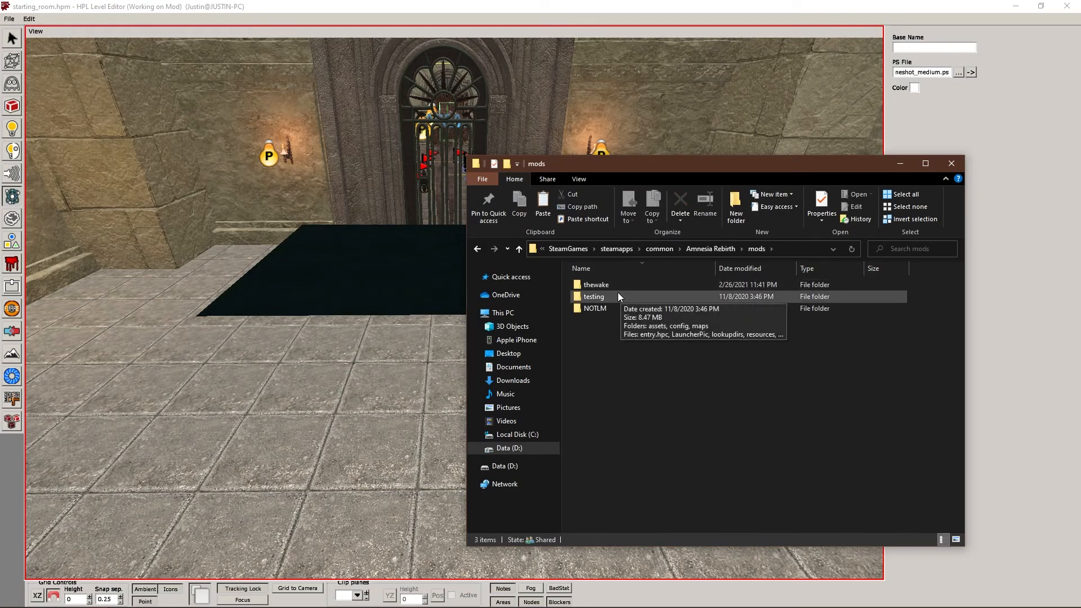
double_click(619, 286)
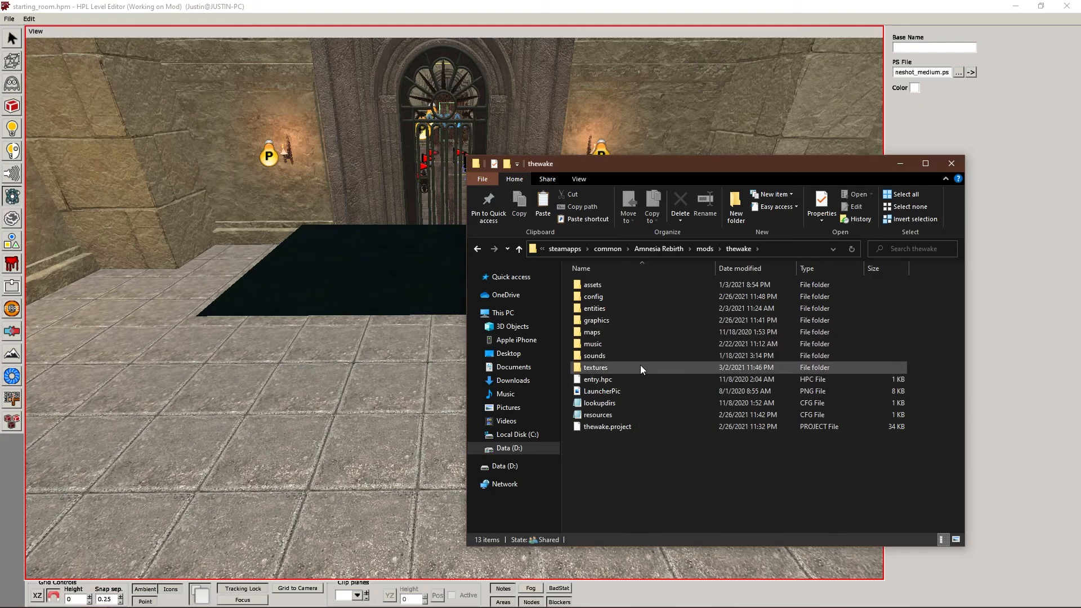
- Check which directory paths the mod's resources file in thewake lists, and close the file
double_click(635, 414)
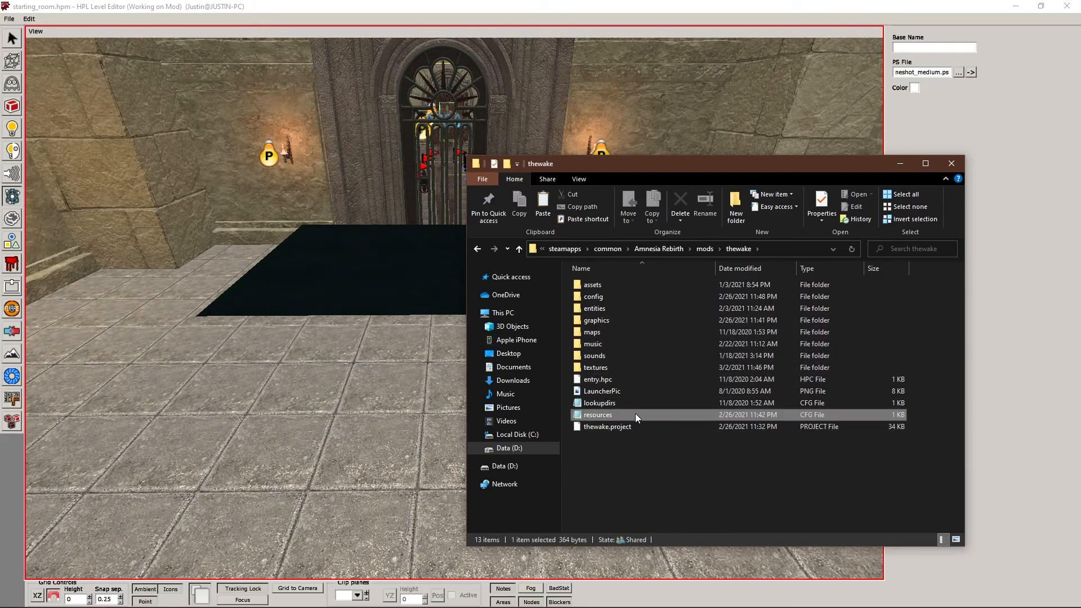
drag(943, 260, 733, 235)
click(816, 316)
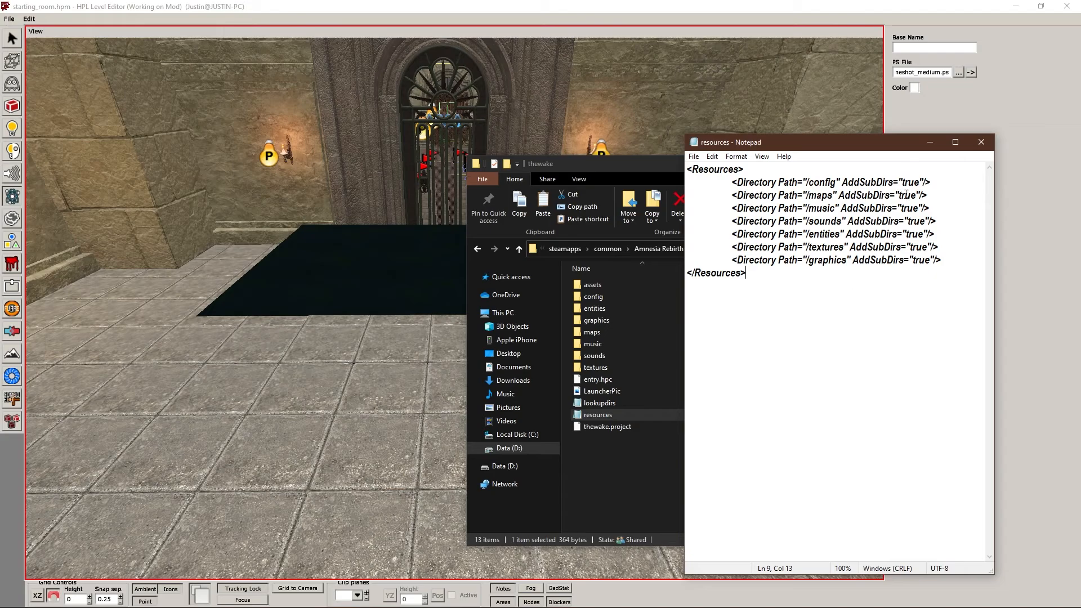
click(979, 145)
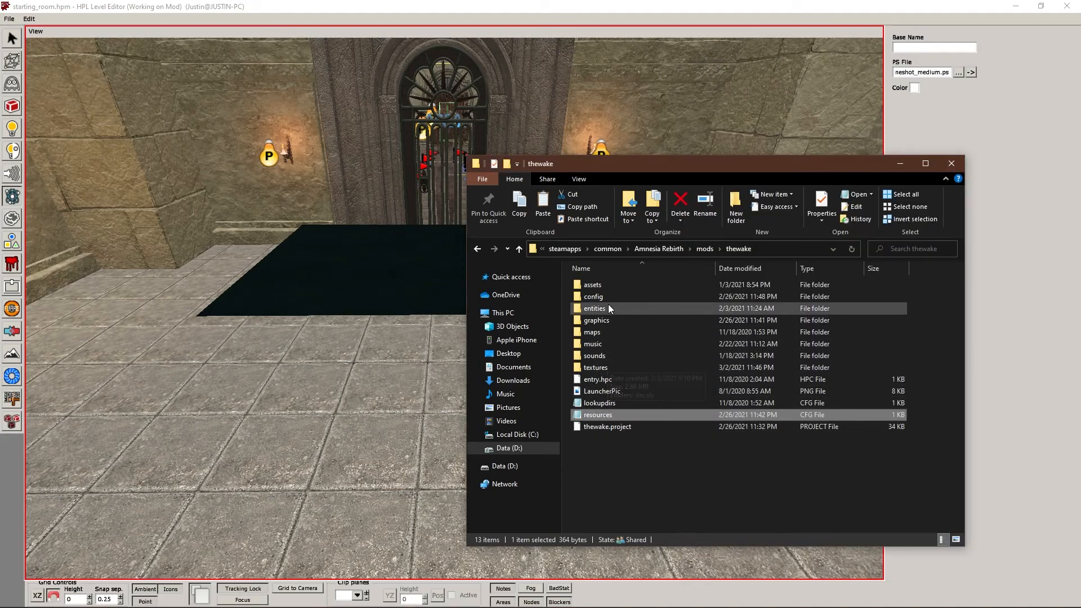
- Paste the copied splash_oneshot_medium file into the mod's textures folder
double_click(614, 370)
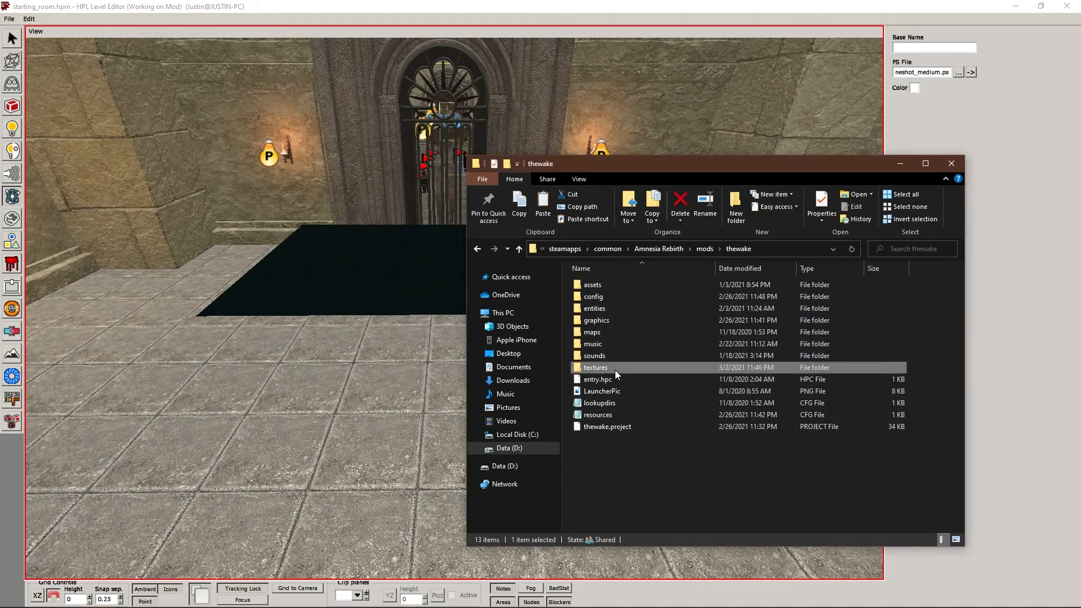
key(ctrl+v)
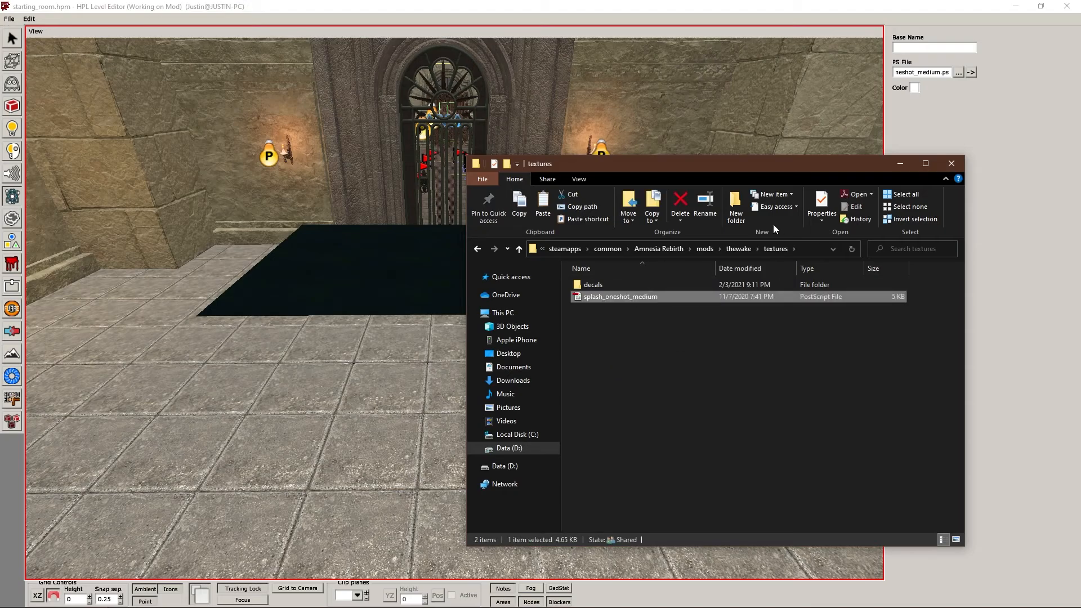
click(696, 417)
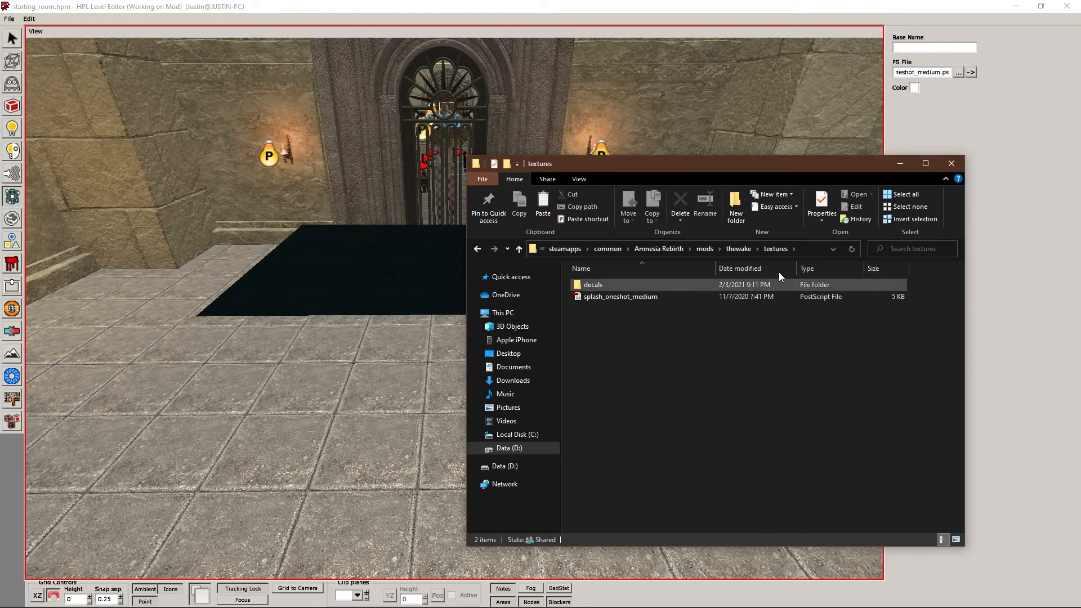
- Rename the copied particle file in the textures folder to splash_repeat_medium
click(639, 299)
click(646, 301)
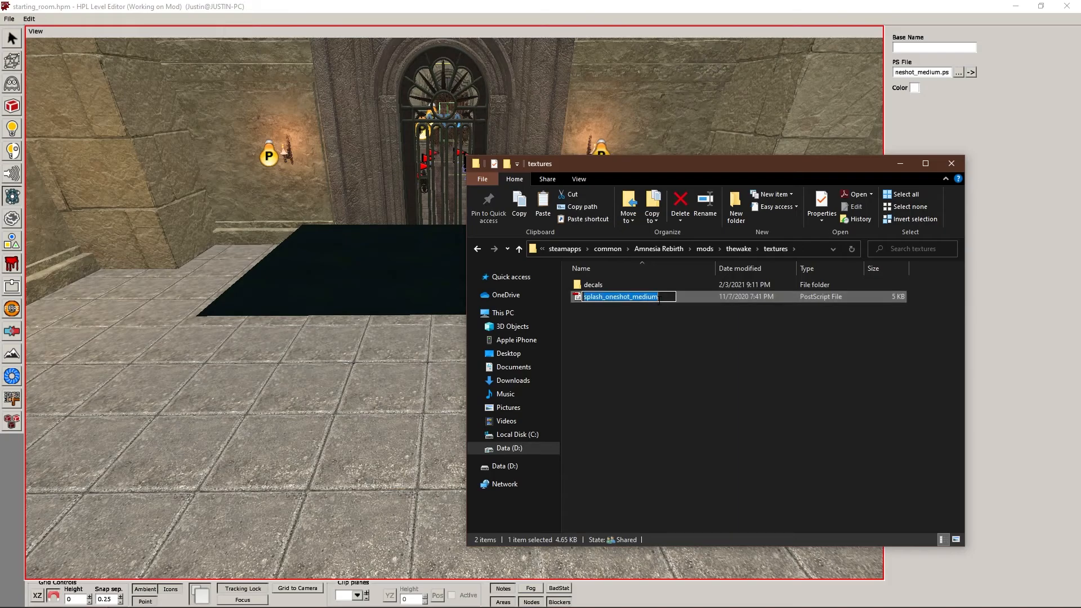
drag(663, 297, 606, 299)
text(repe)
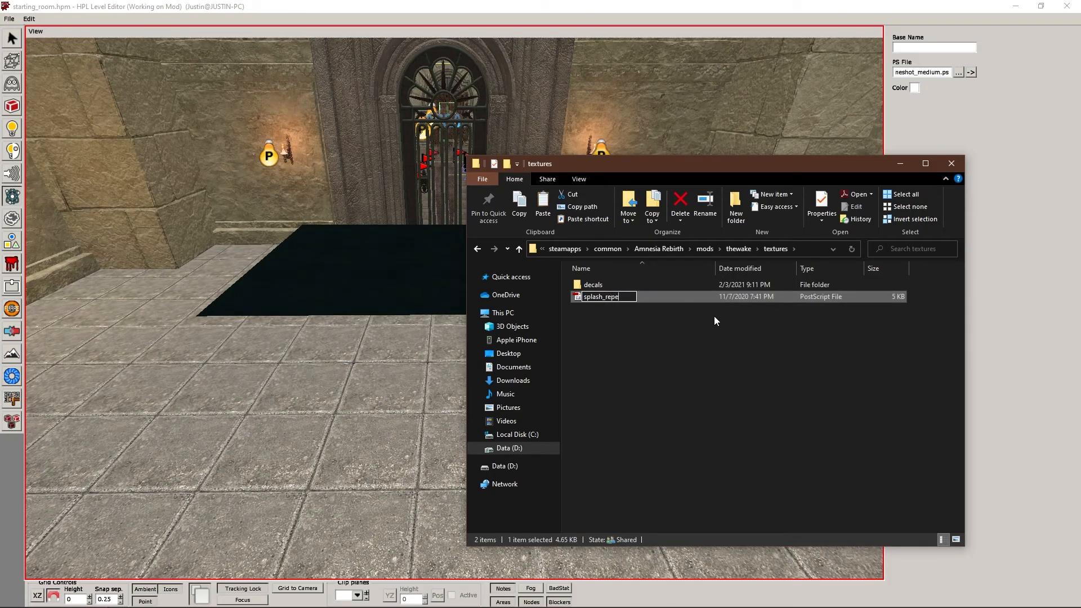
text(at_medium)
key(Return)
click(684, 370)
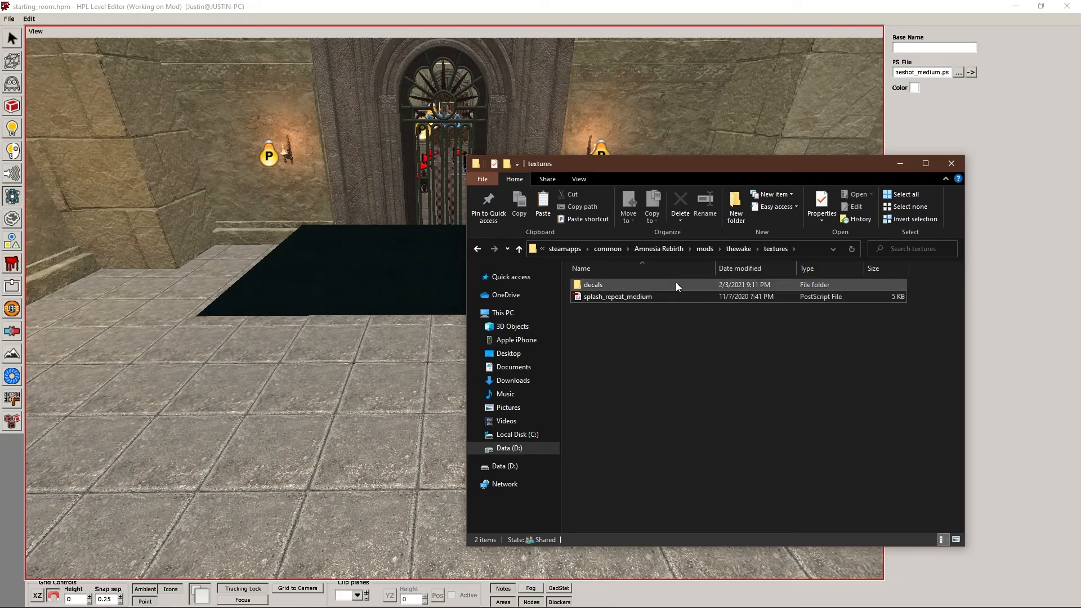
- Return to the main Amnesia Rebirth folder and launch the ParticleEditor application
click(668, 248)
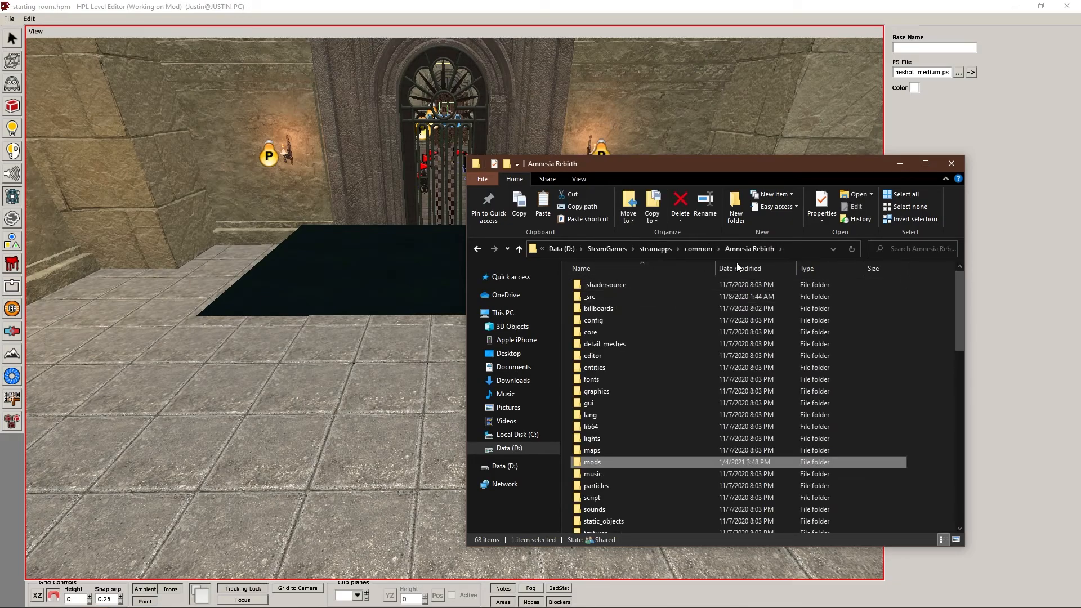
scroll(787, 373, down, 10)
scroll(854, 357, down, 4)
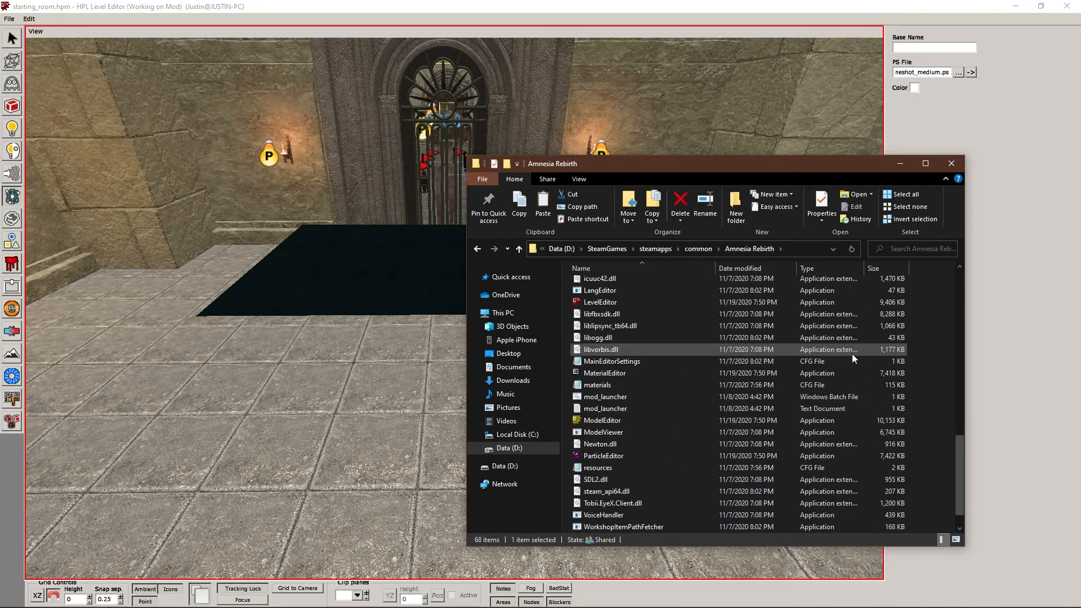
click(611, 457)
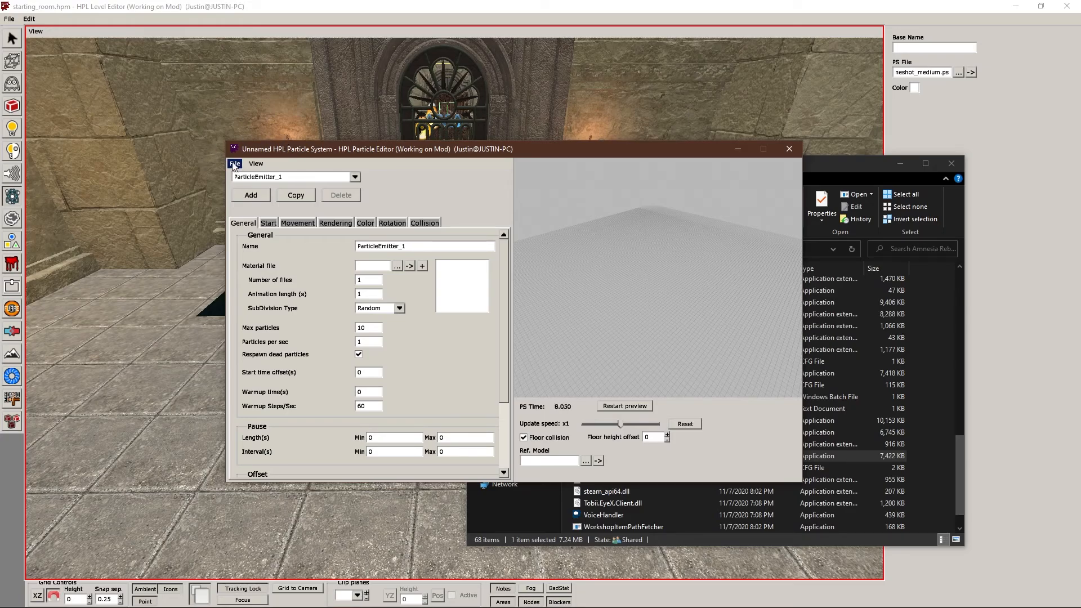
- Open splash_repeat_medium.ps from mods/thewake/textures in the Particle Editor
click(236, 163)
click(251, 186)
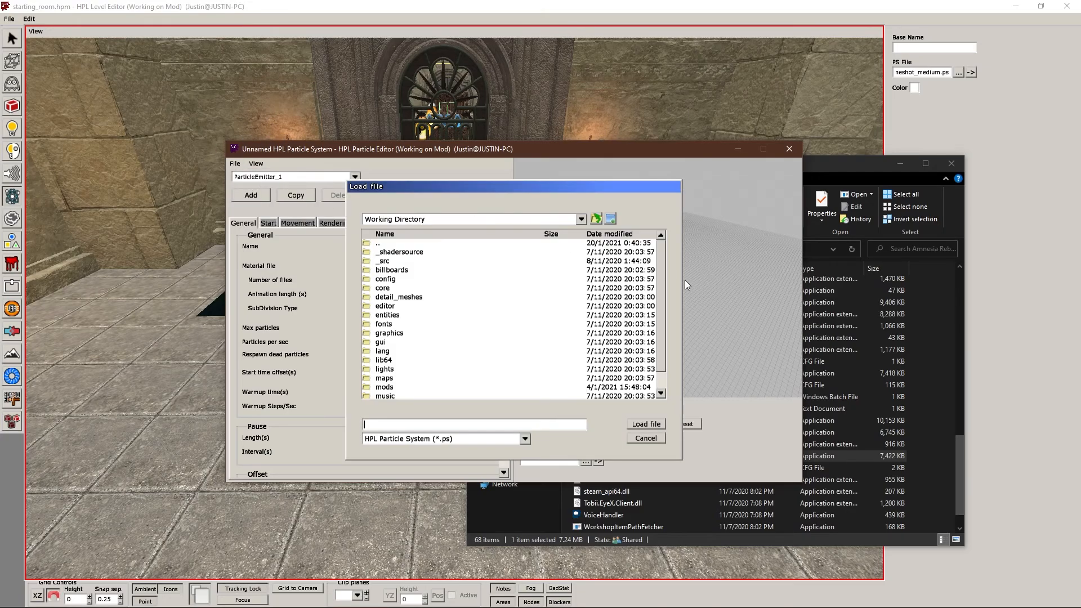
double_click(393, 342)
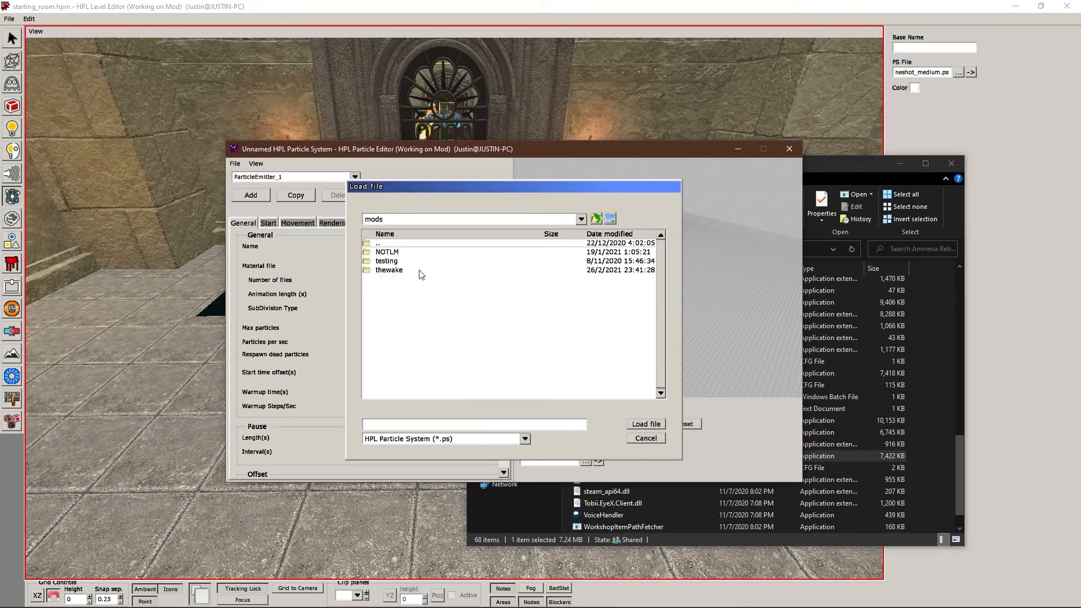
double_click(388, 270)
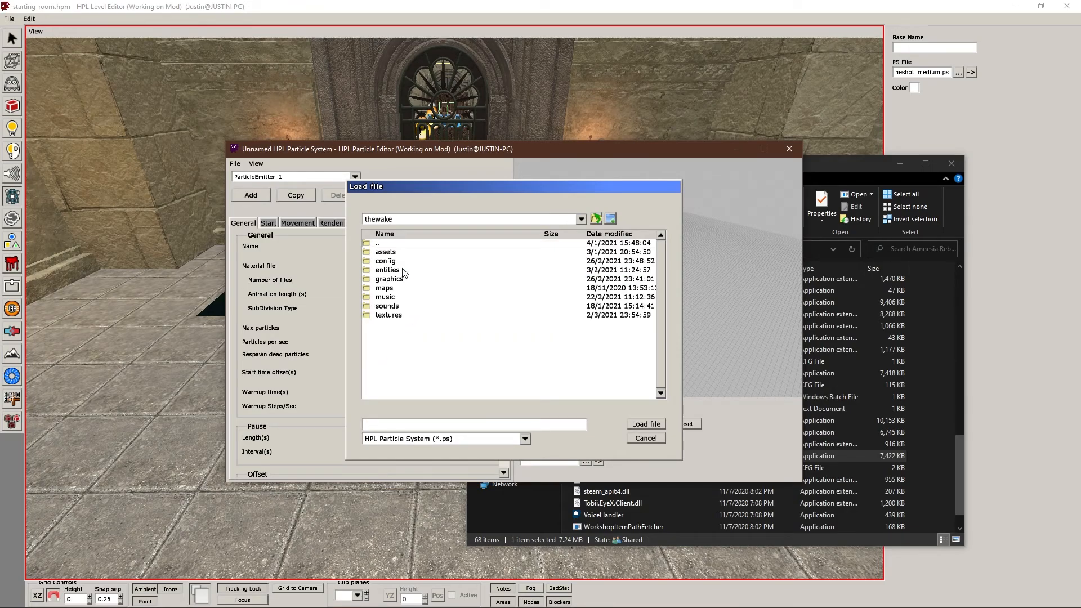
double_click(389, 315)
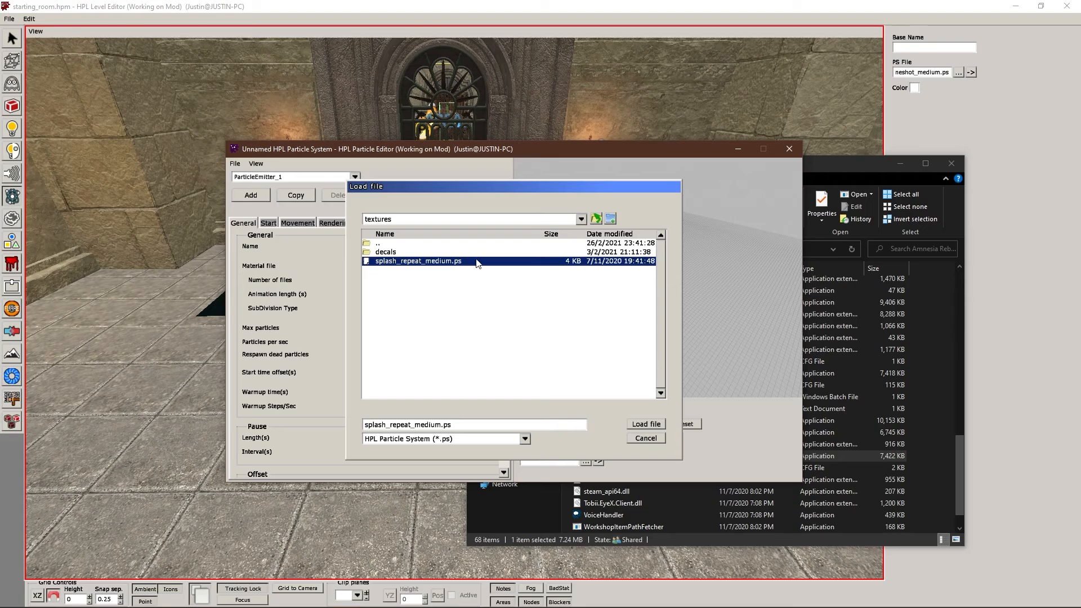
click(645, 424)
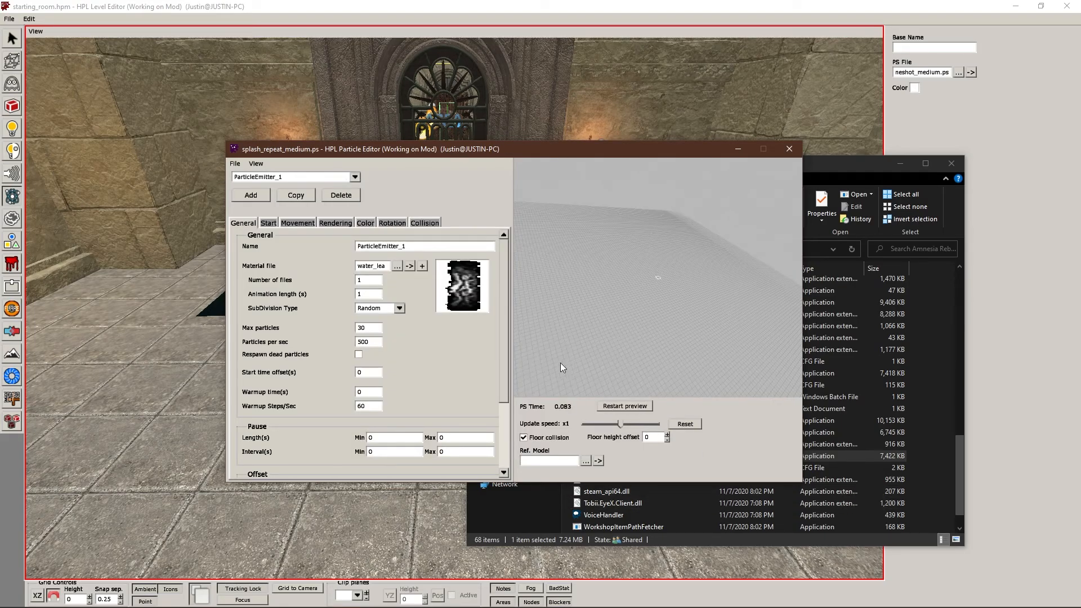
- Enable respawning of dead particles for ParticleEmitter_1 and save splash_repeat_medium.ps
middle_drag(670, 261, 683, 275)
scroll(670, 268, up, 15)
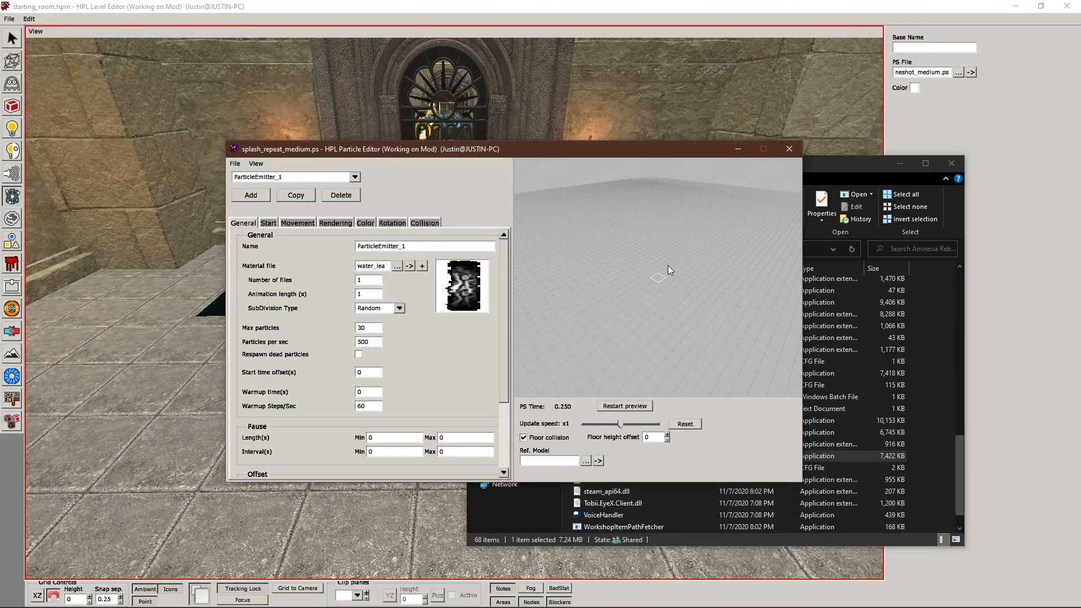
scroll(666, 274, down, 5)
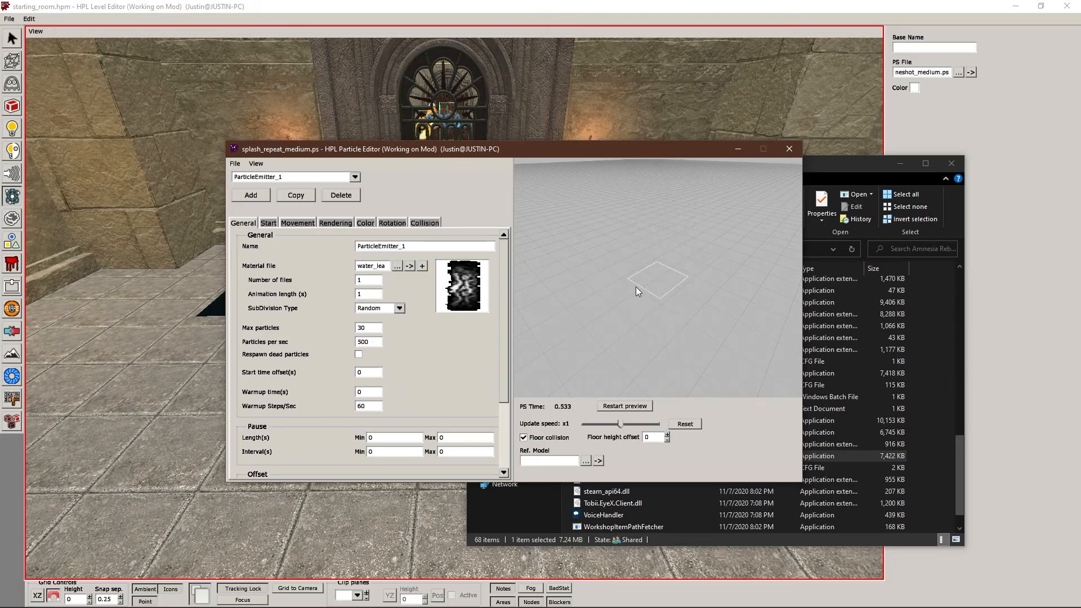
click(359, 355)
click(234, 163)
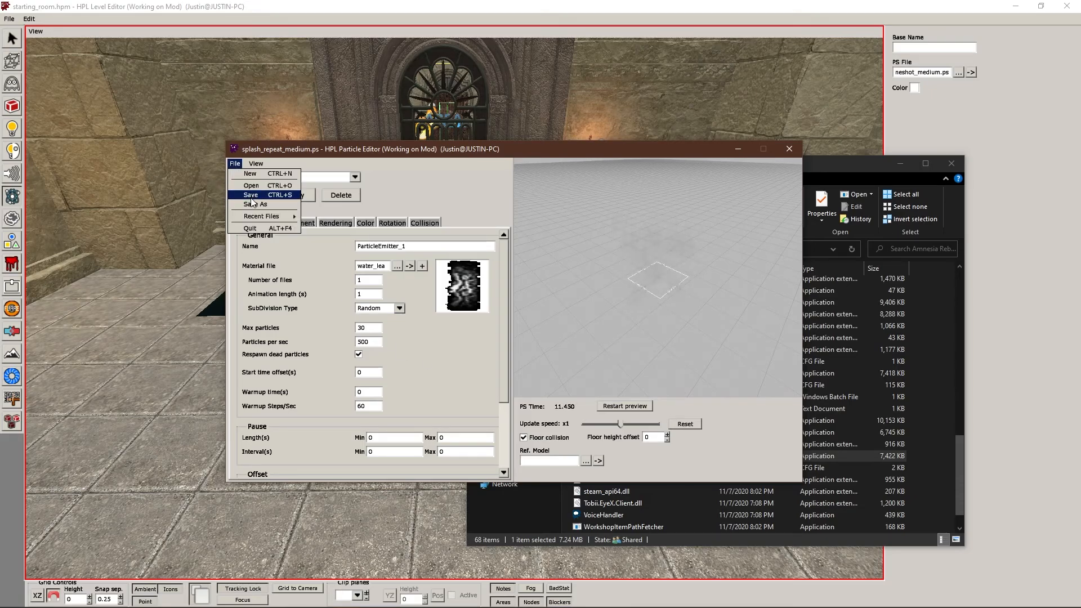
click(251, 197)
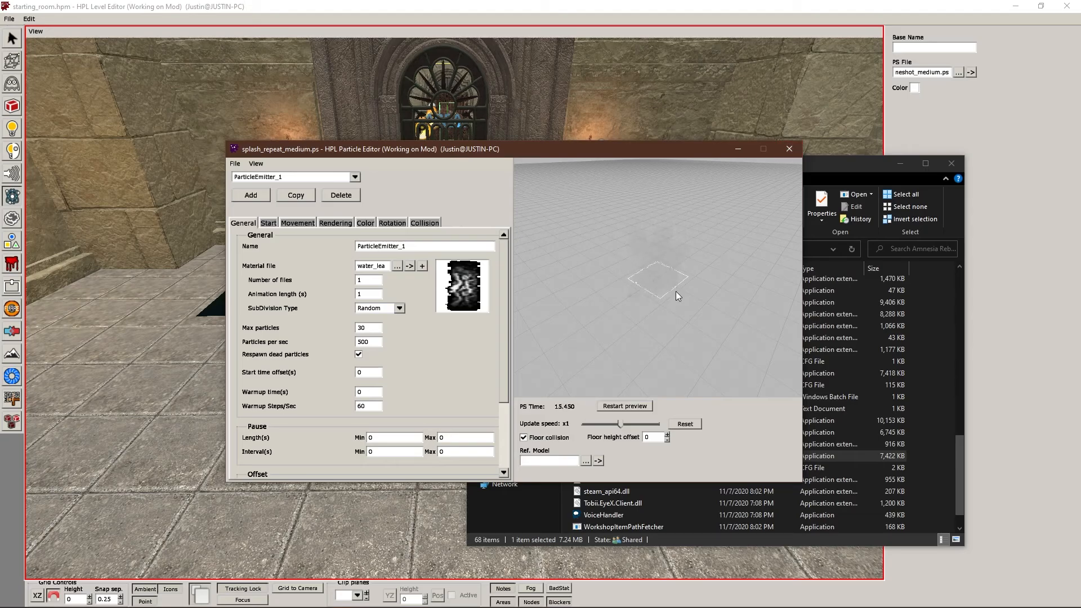
- Exit the Particle Editor and switch back to the HPL Level Editor with the starting_room map
click(789, 148)
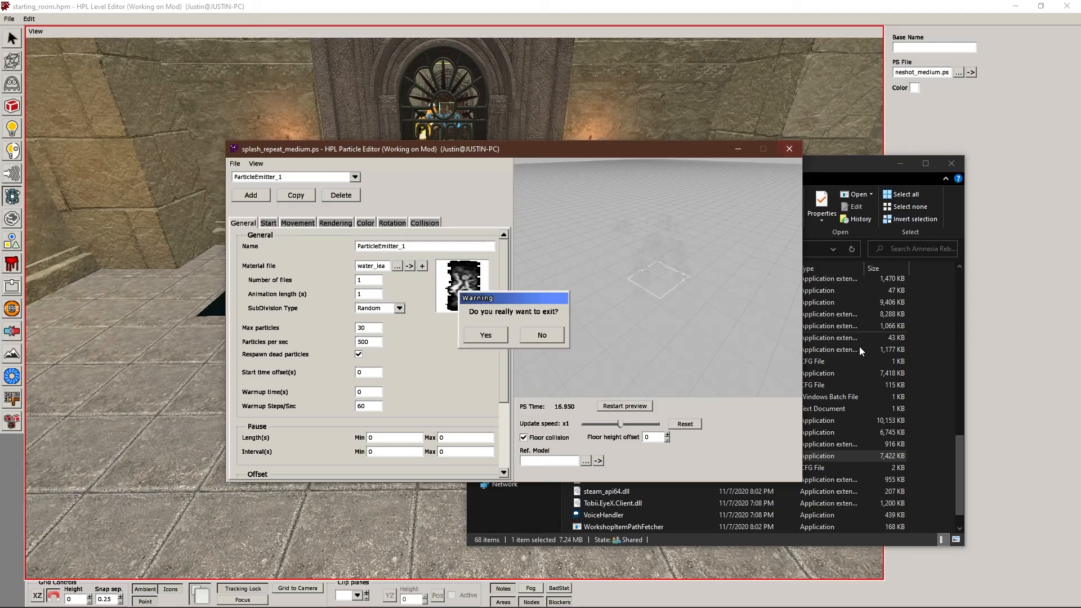
click(498, 335)
click(1004, 245)
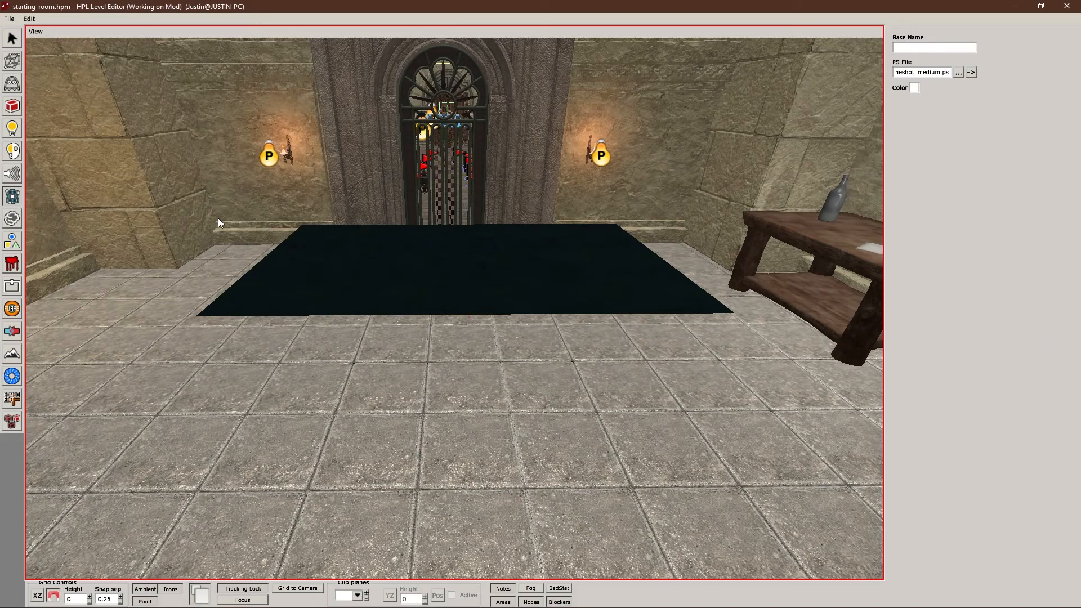
- Load splash_repeat_medium.ps from mods/thewake/textures as the PS file for the particle system
scroll(411, 343, up, 1)
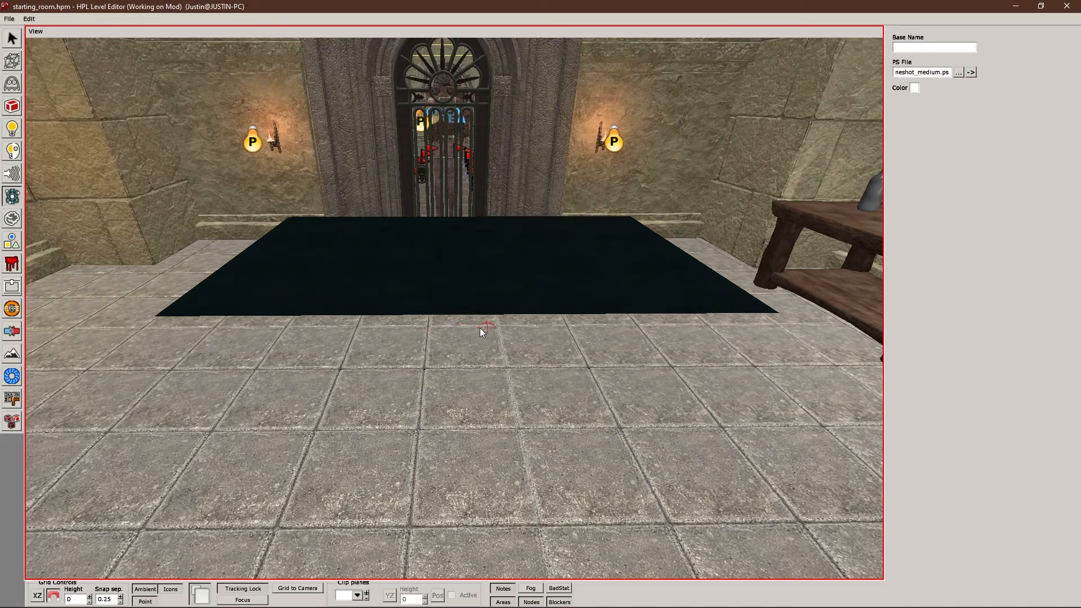
click(962, 71)
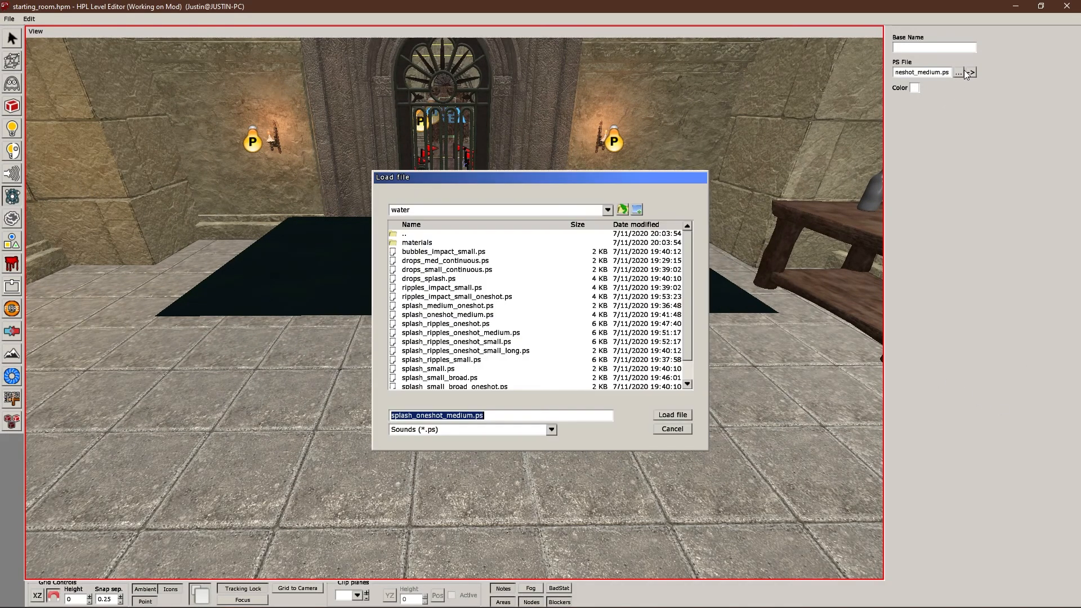
click(621, 209)
click(622, 209)
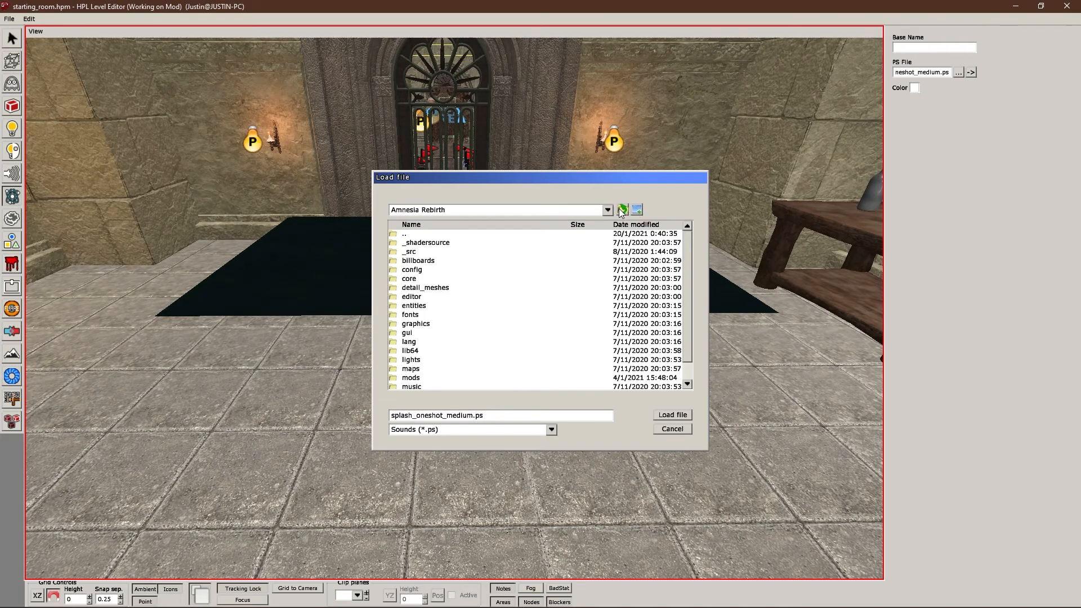
double_click(418, 378)
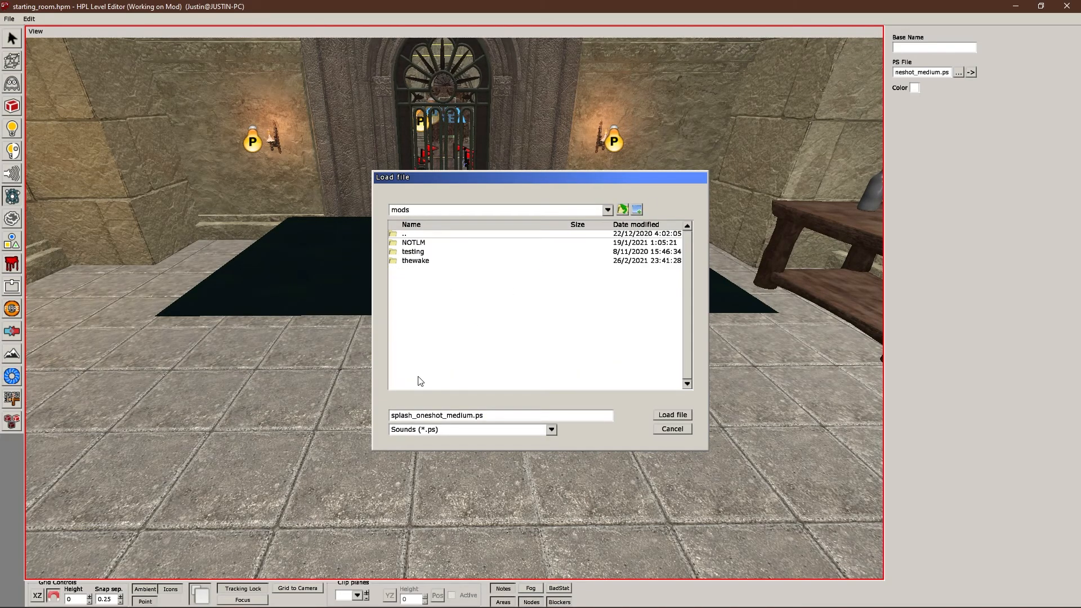
double_click(423, 260)
double_click(415, 305)
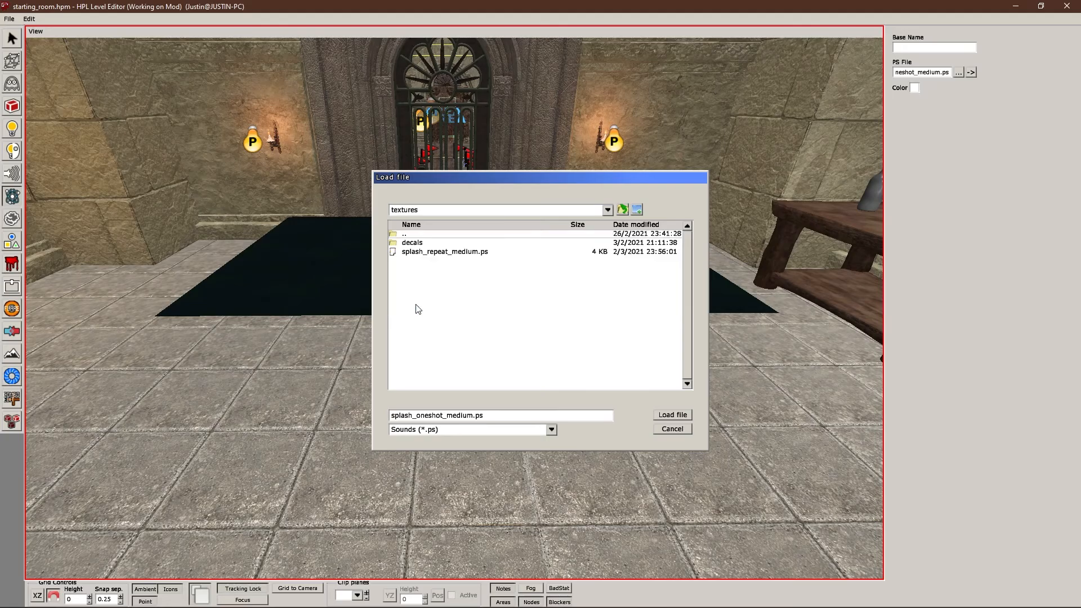
click(478, 253)
double_click(478, 253)
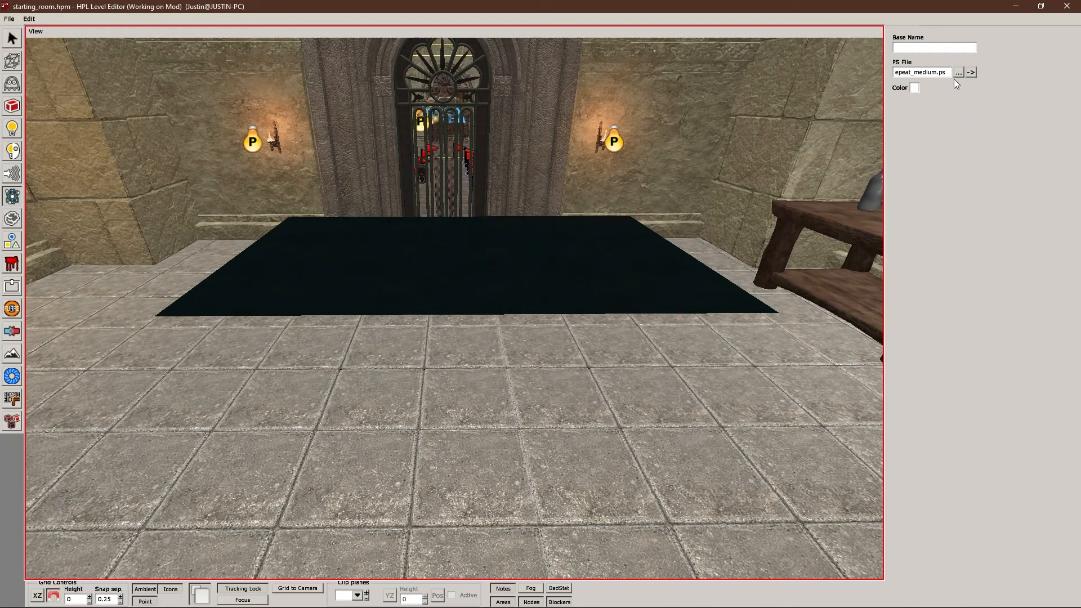
- Place the splash particle system on the floor at the tiny ghoul's feet
scroll(478, 410, up, 4)
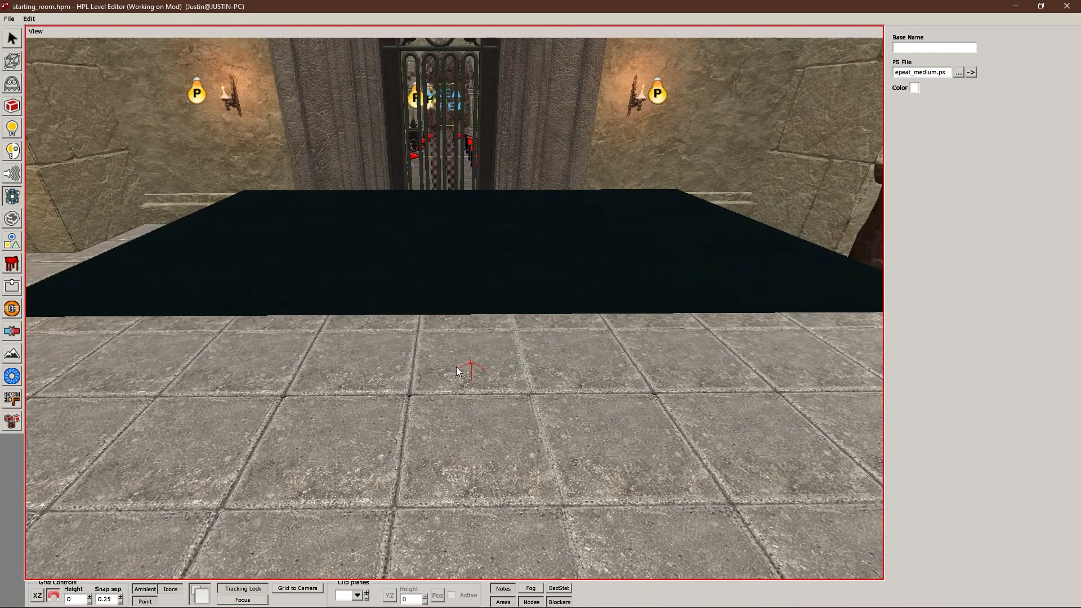
alt+drag(456, 366, 623, 324)
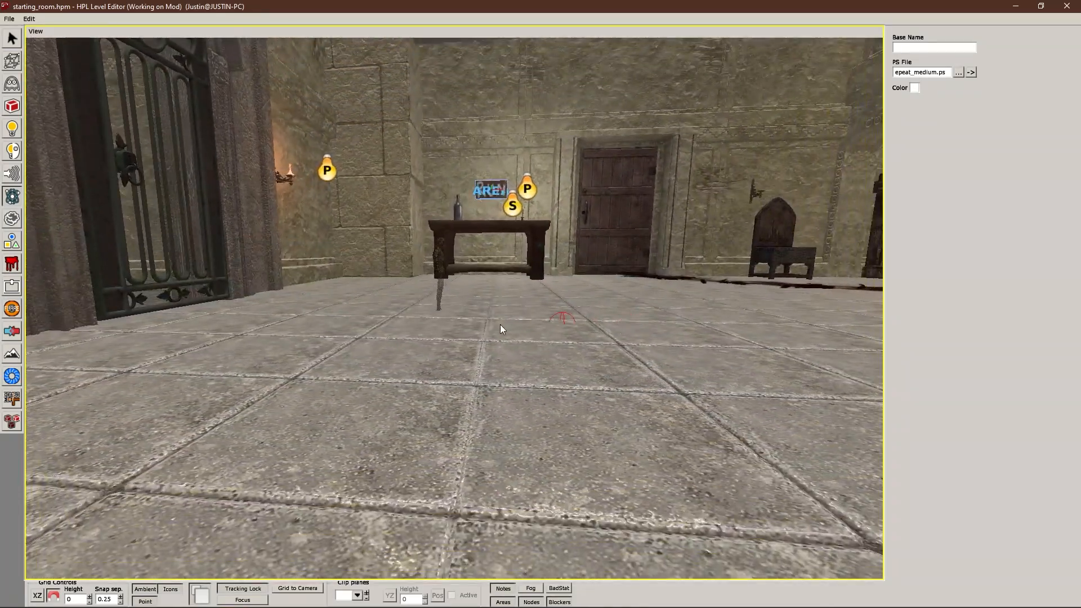
click(440, 310)
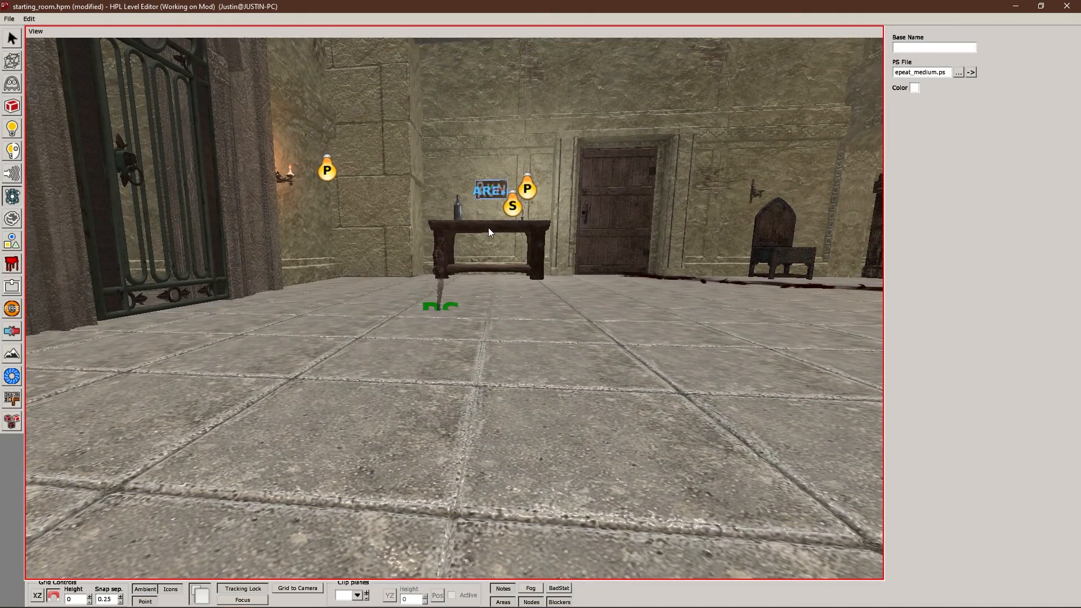
- Raise the placed particle system straight up from the ghoul's feet to the surface of the water plane
click(19, 42)
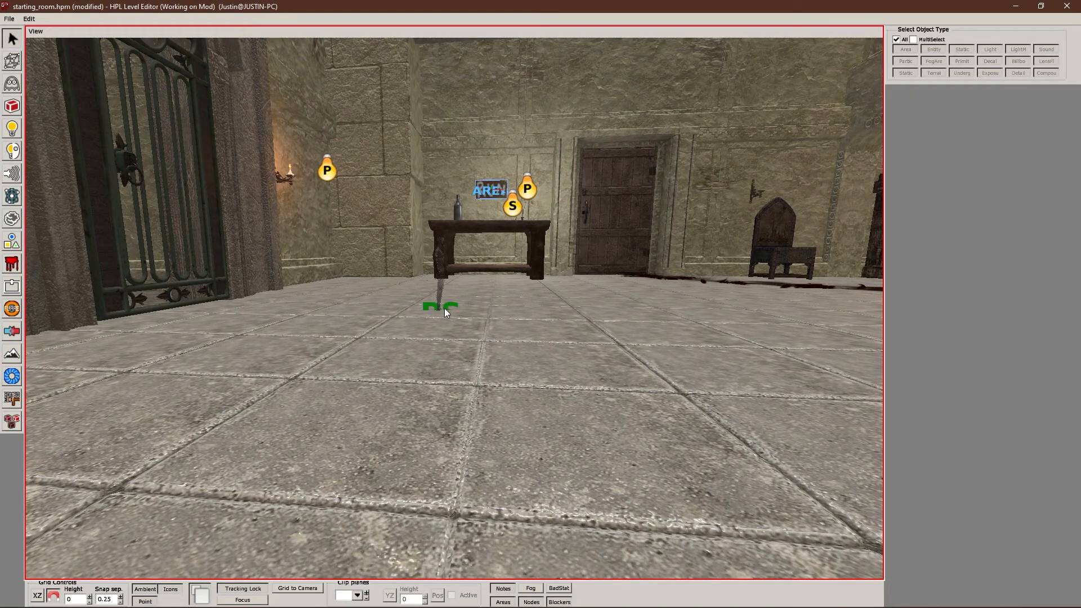
click(444, 308)
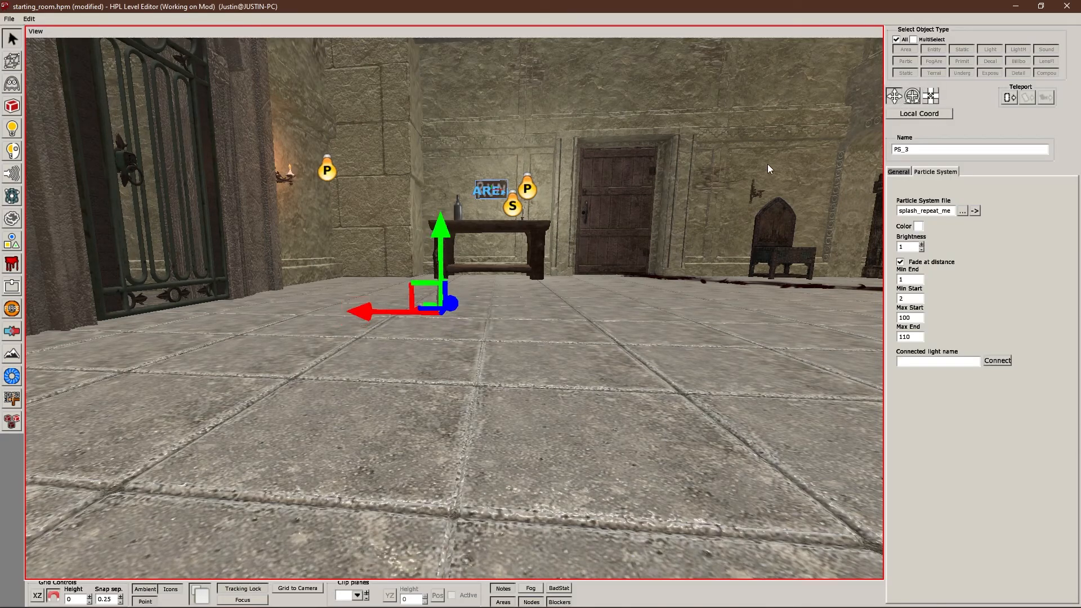
drag(442, 237, 443, 180)
alt+drag(550, 319, 415, 303)
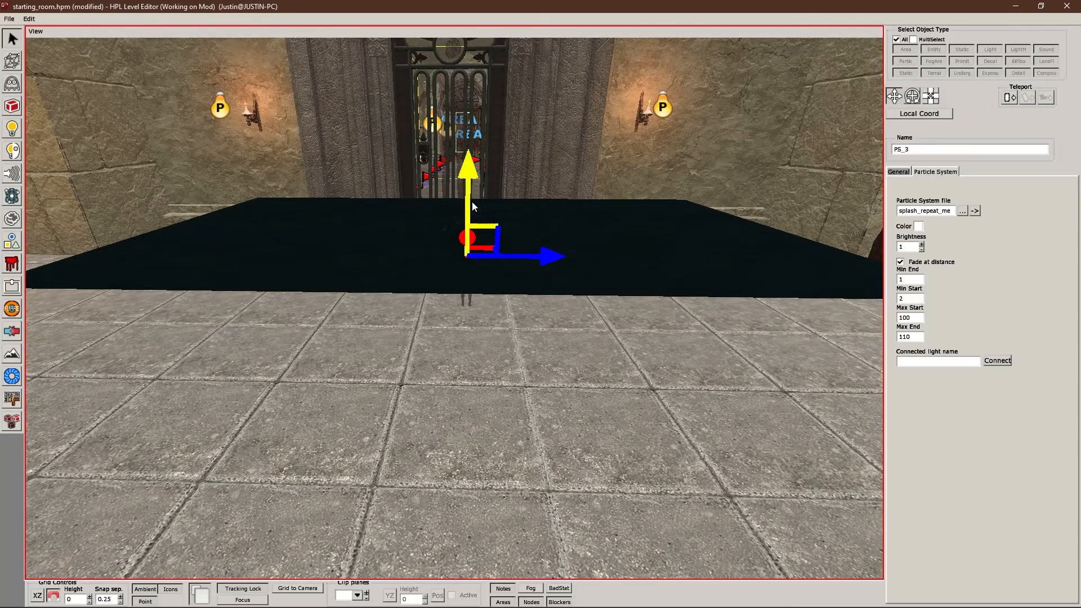
drag(473, 199, 473, 171)
click(616, 391)
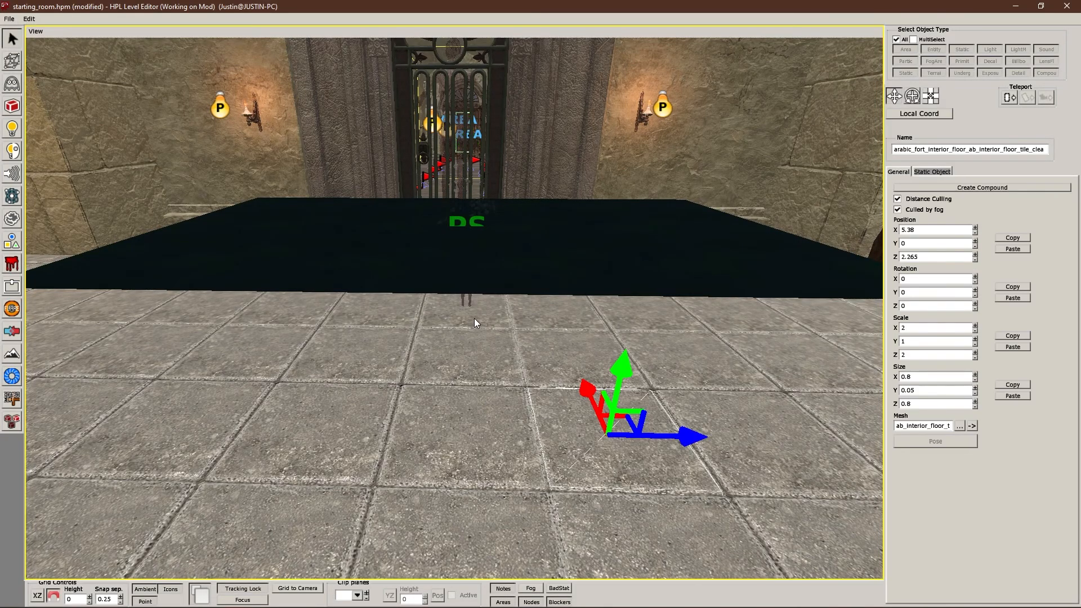
- Examine the splash particle system and the ghoul from above and below the water plane
alt+drag(473, 318, 434, 265)
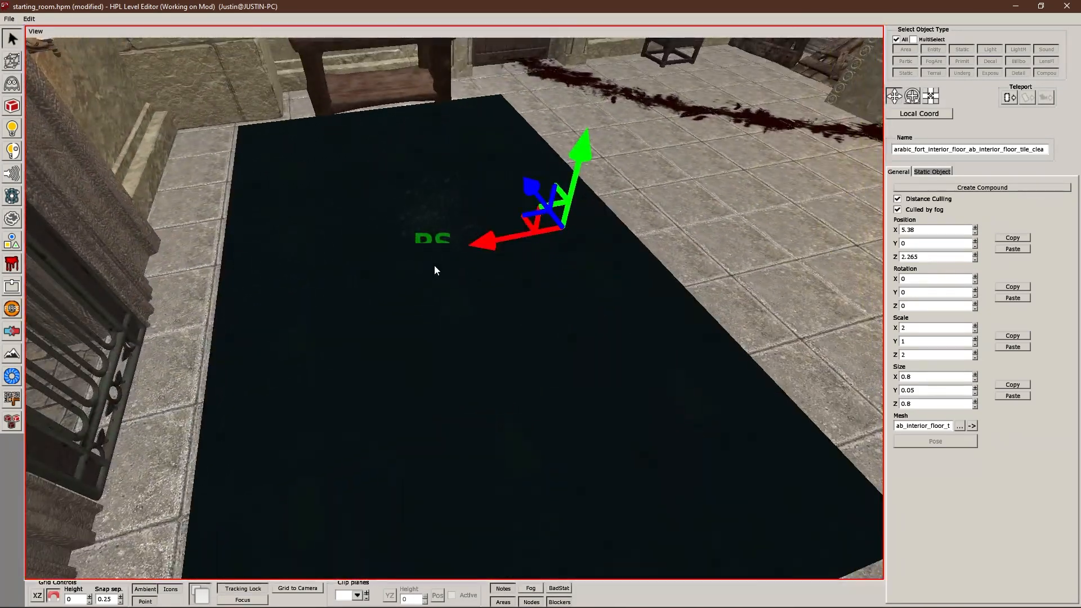
alt+drag(441, 226, 467, 255)
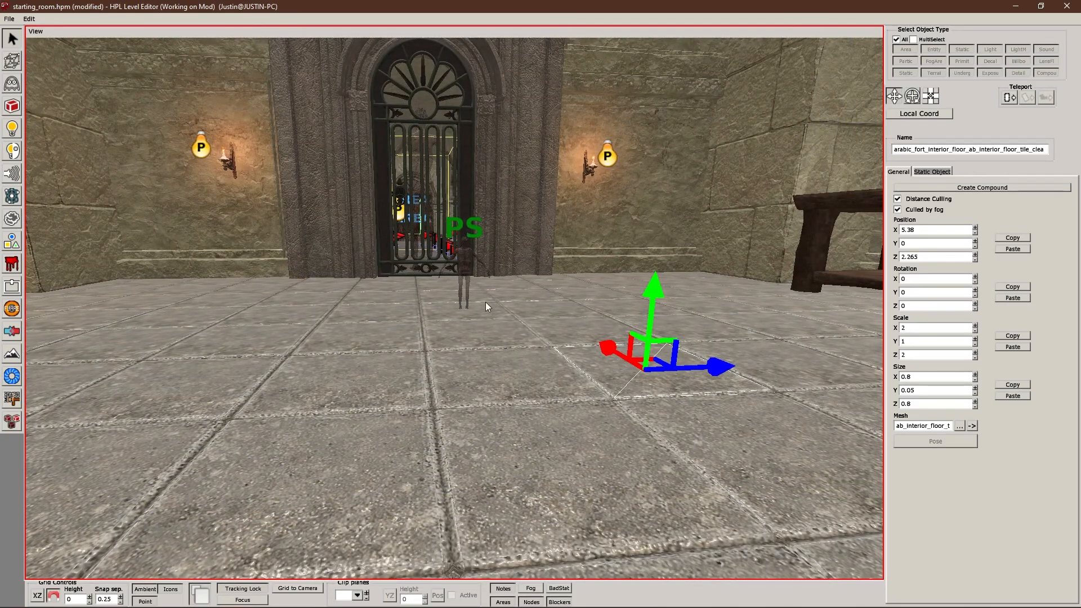
alt+drag(468, 295, 491, 304)
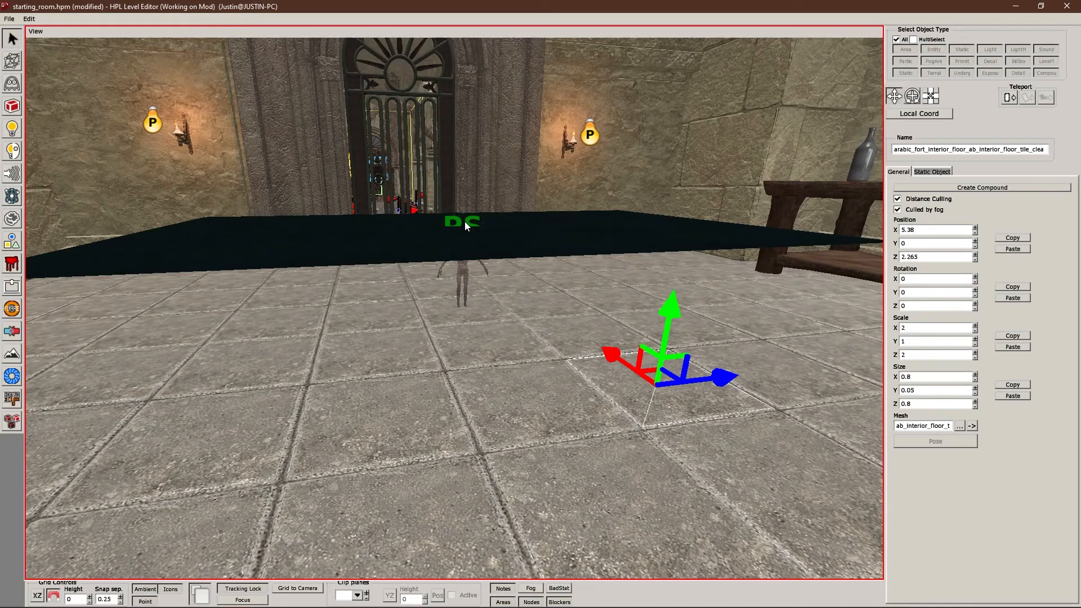
click(460, 275)
click(573, 353)
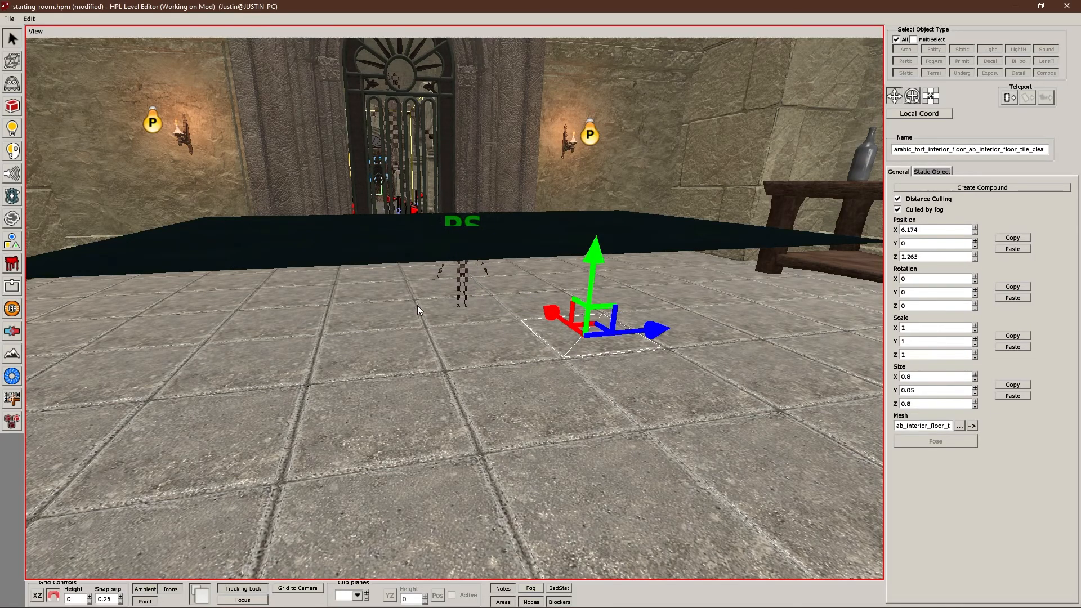
alt+drag(417, 305, 595, 308)
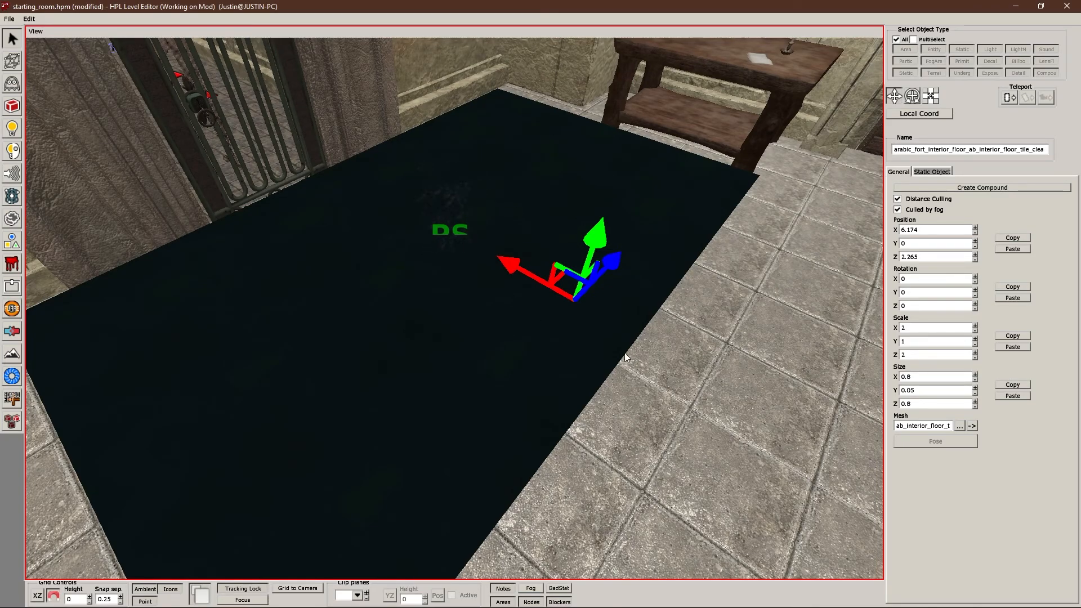
alt+drag(524, 348, 487, 214)
click(481, 221)
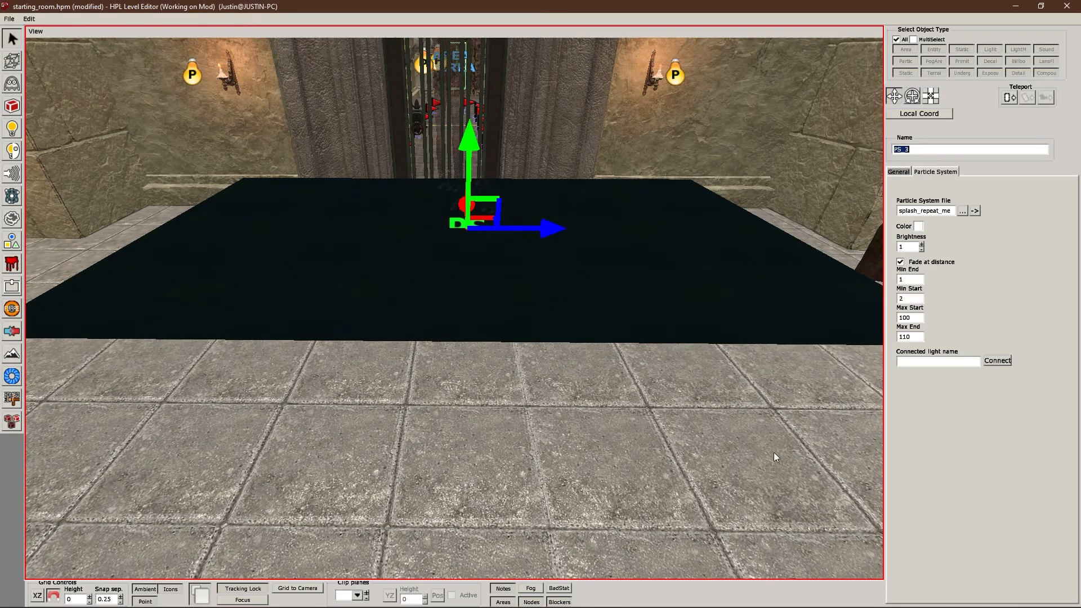
click(652, 452)
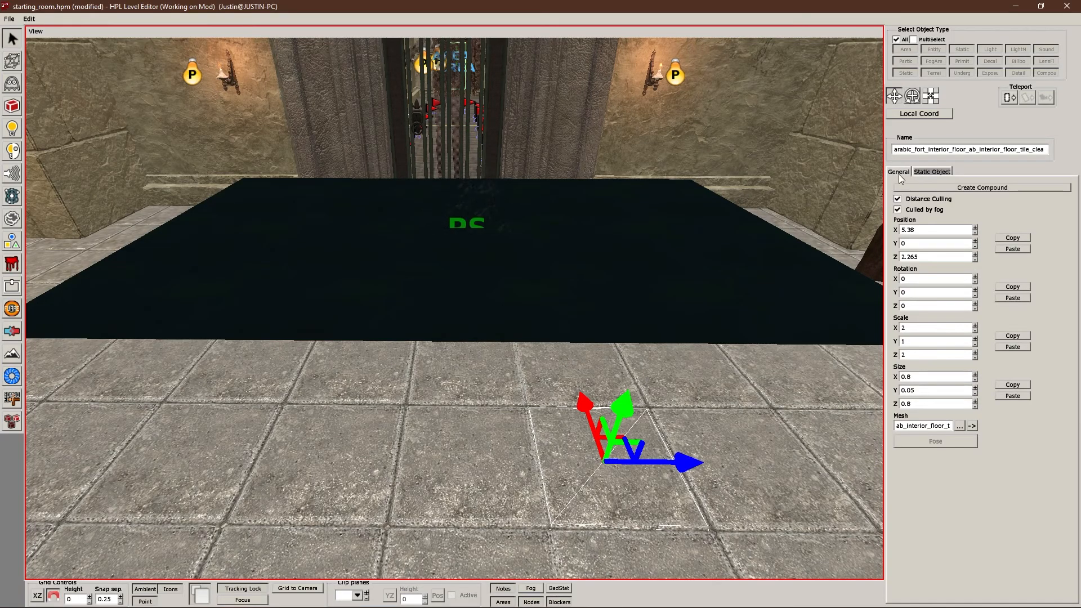
- Check the splash particle system's name and properties, and save the starting_room map
click(479, 225)
double_click(922, 149)
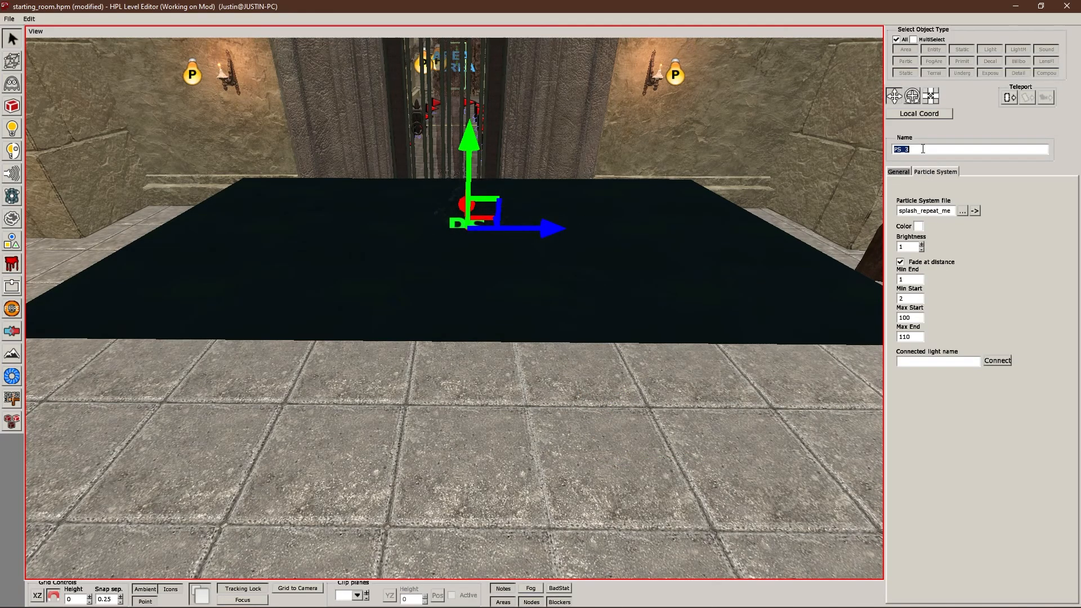
click(901, 171)
click(938, 172)
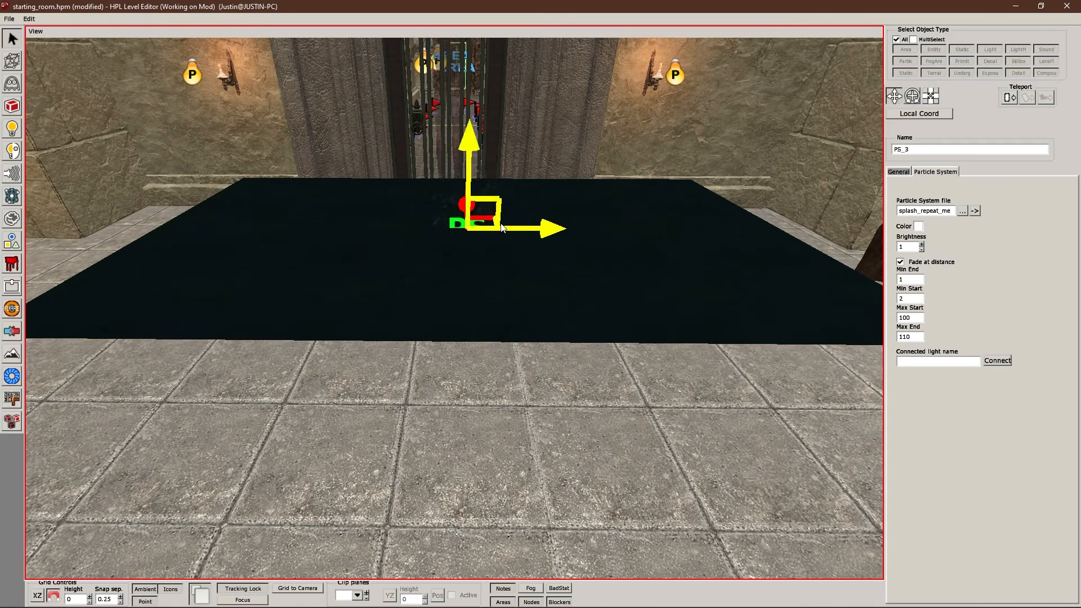
alt+drag(561, 411, 547, 381)
key(ctrl+s)
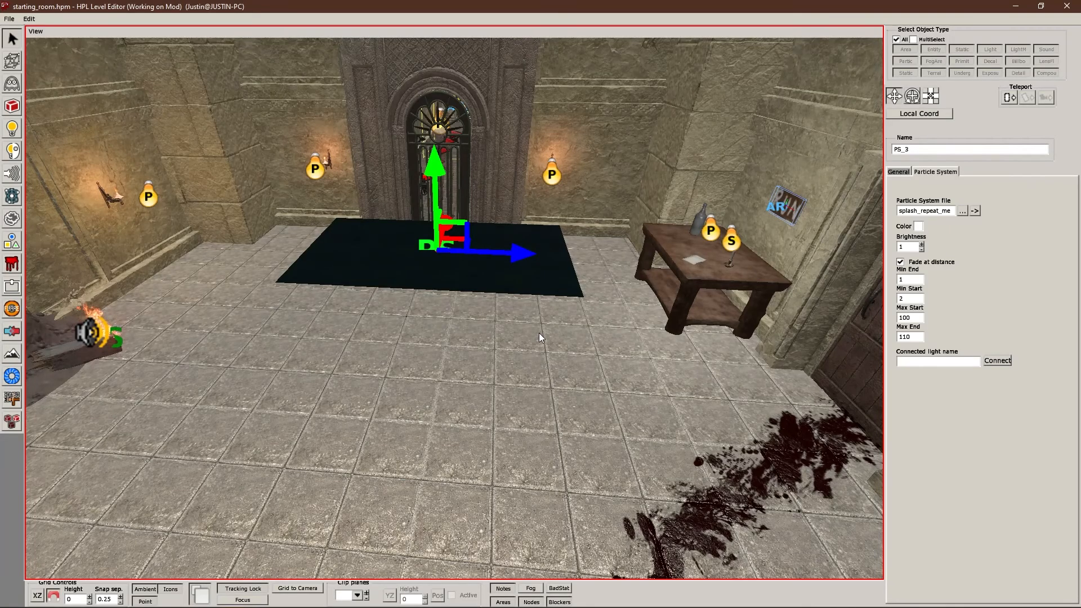
scroll(468, 347, up, 2)
alt+drag(468, 346, 664, 361)
click(636, 388)
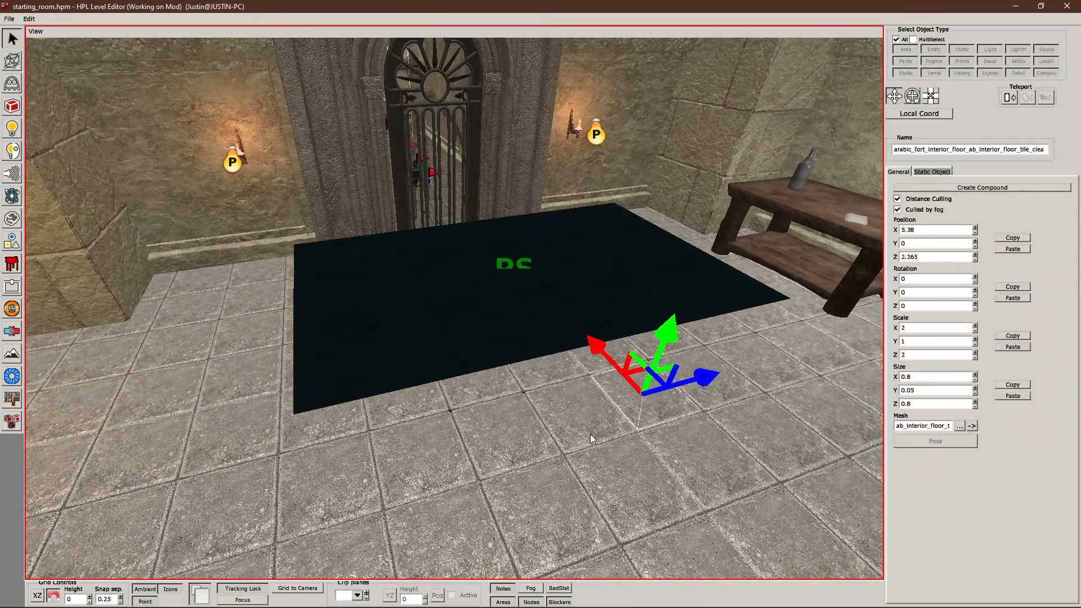
alt+drag(589, 438, 633, 448)
click(633, 448)
click(700, 465)
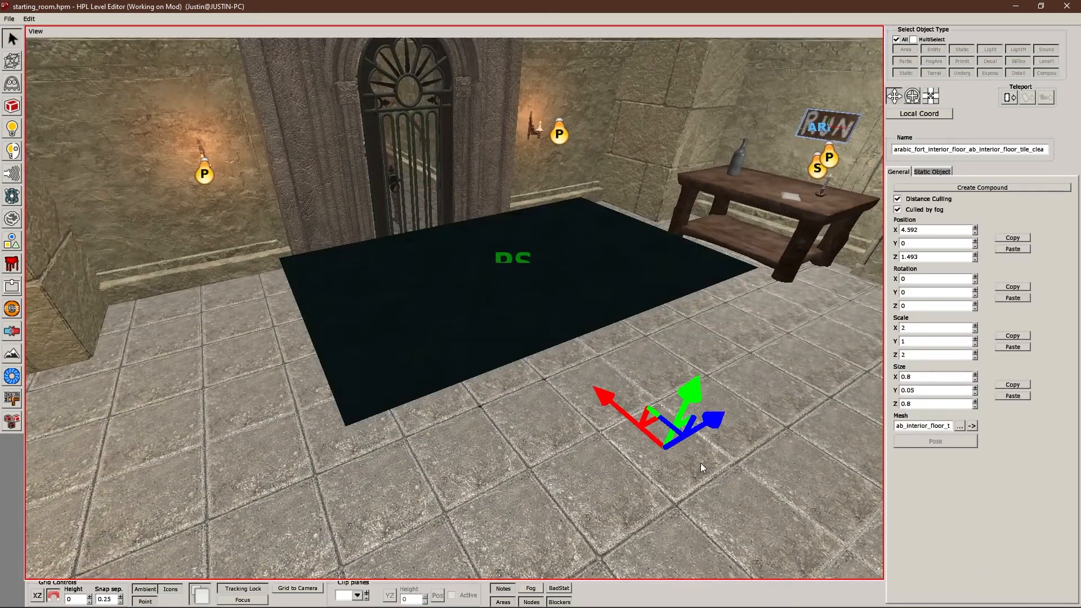
- Switch to the code editor and go to the Setup() function in starting_room.hps
mouse_move(518, 595)
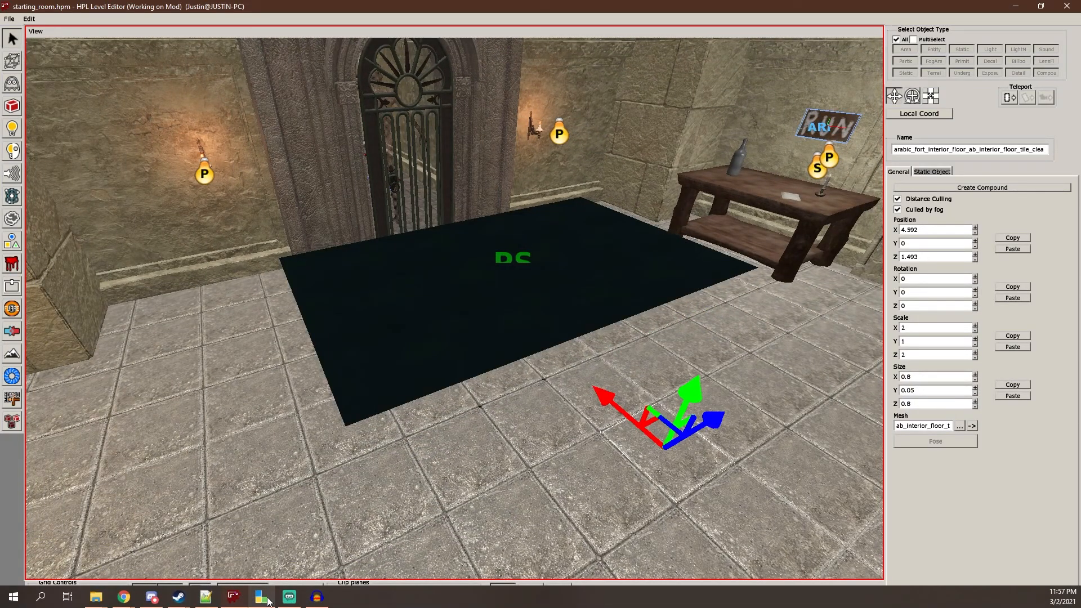
click(264, 598)
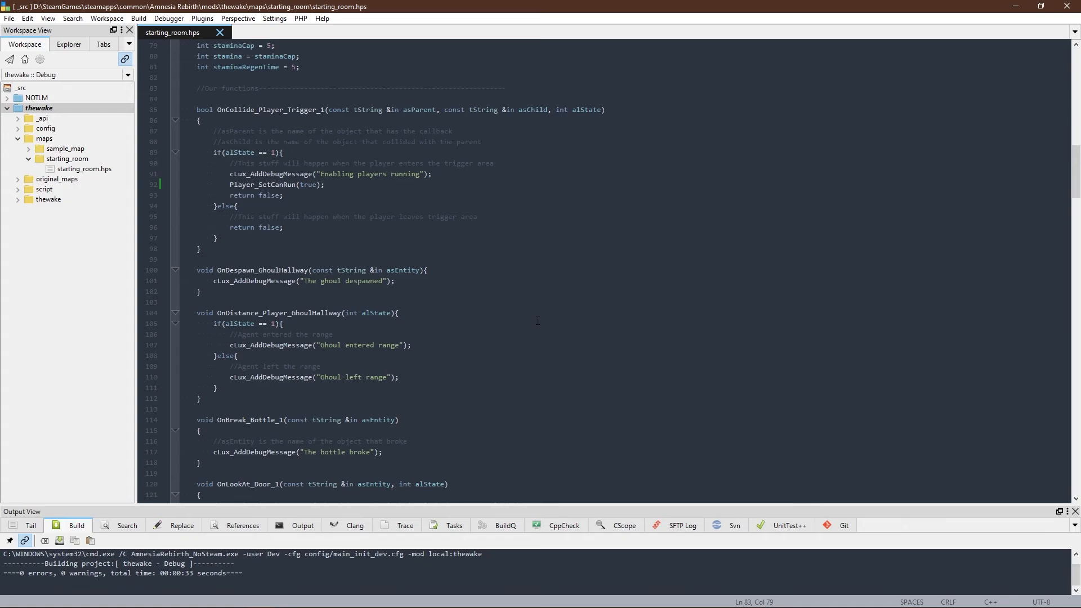
scroll(538, 320, up, 20)
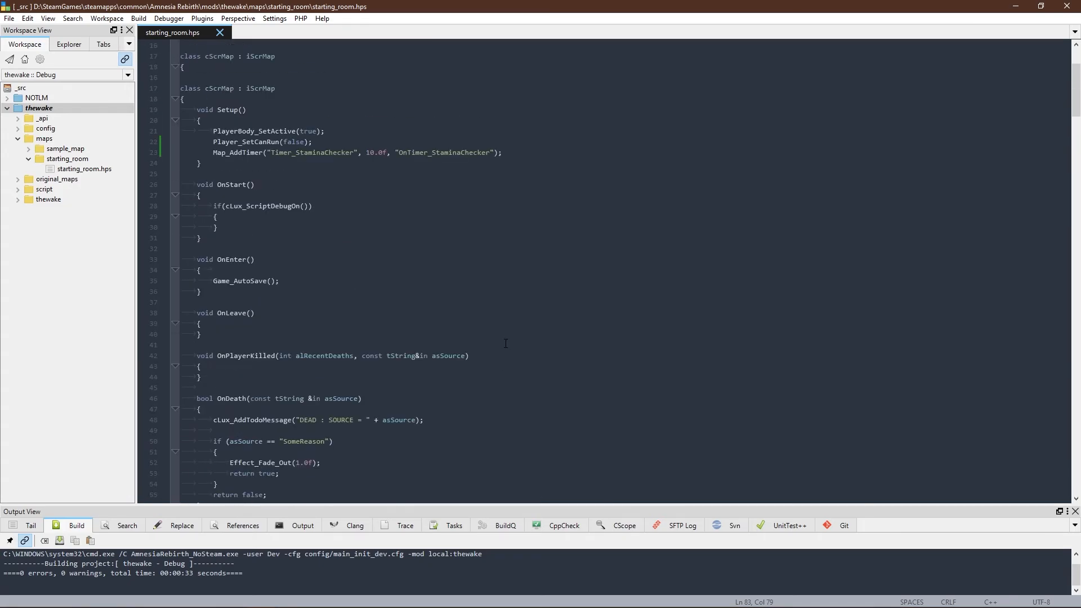
scroll(505, 344, up, 5)
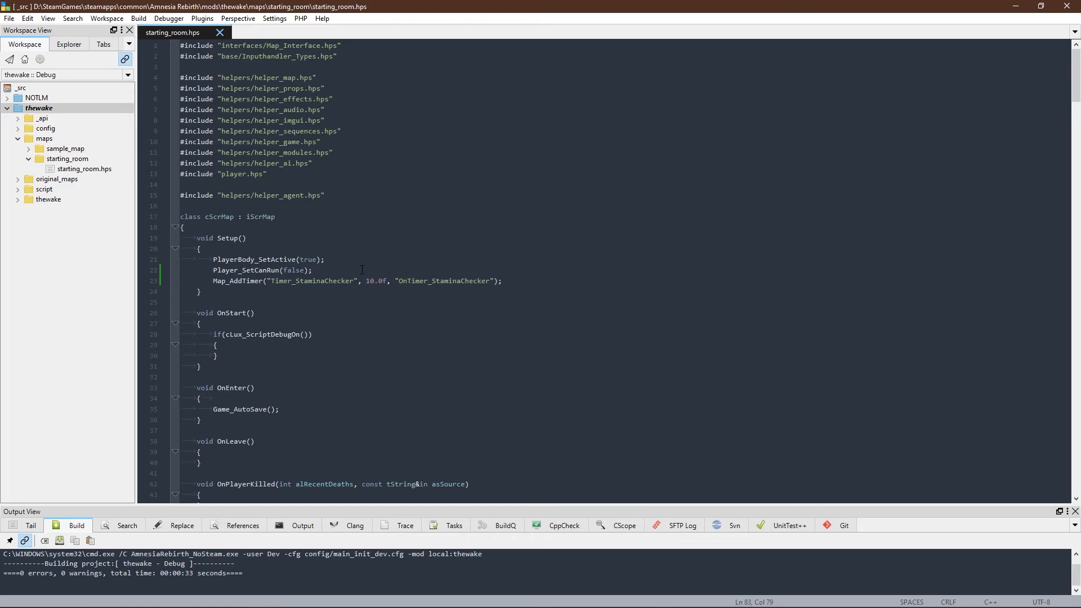
- Add ParticleSystem_SetVisible("PS_3", false); below the Player_SetCanRun line in Setup() and save starting_room.hps
key(Return)
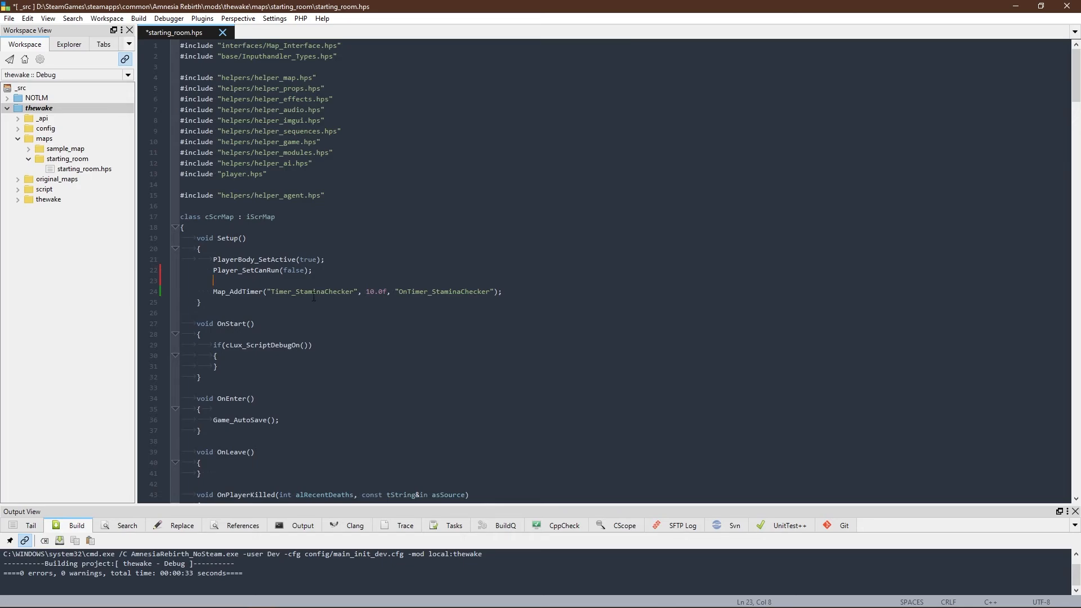
text(Particl)
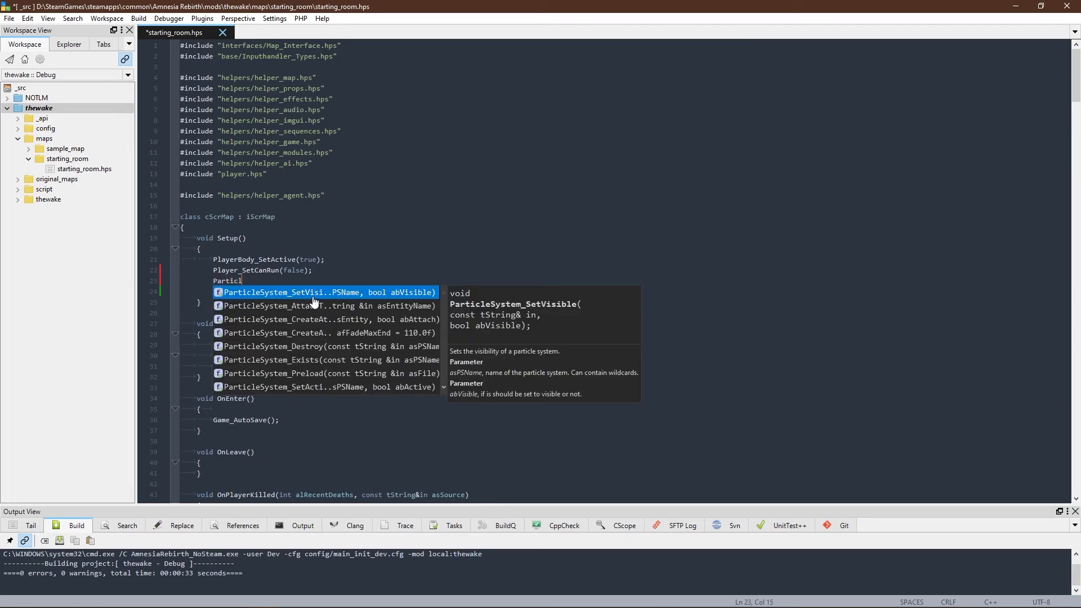
text(eS)
key(Return)
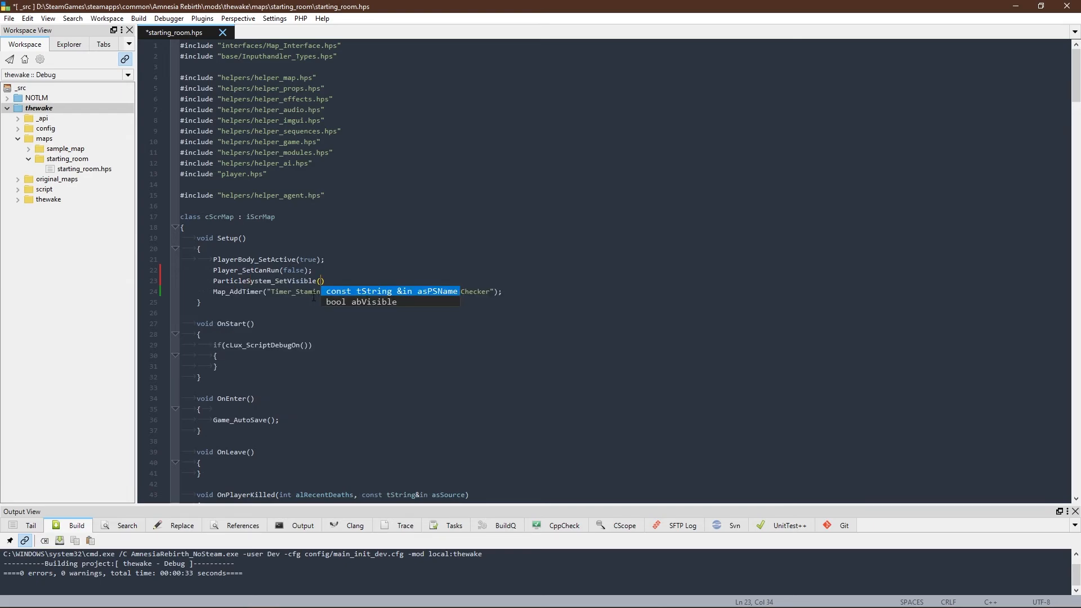
text("")
text(PS)
text(_)
text(3)
text(, )
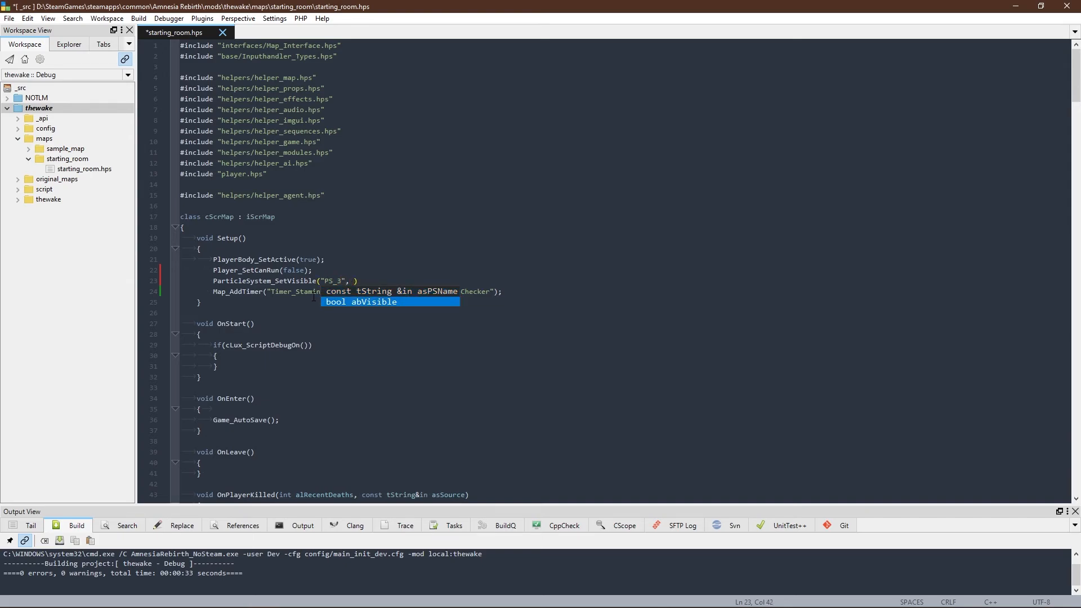
text(false))
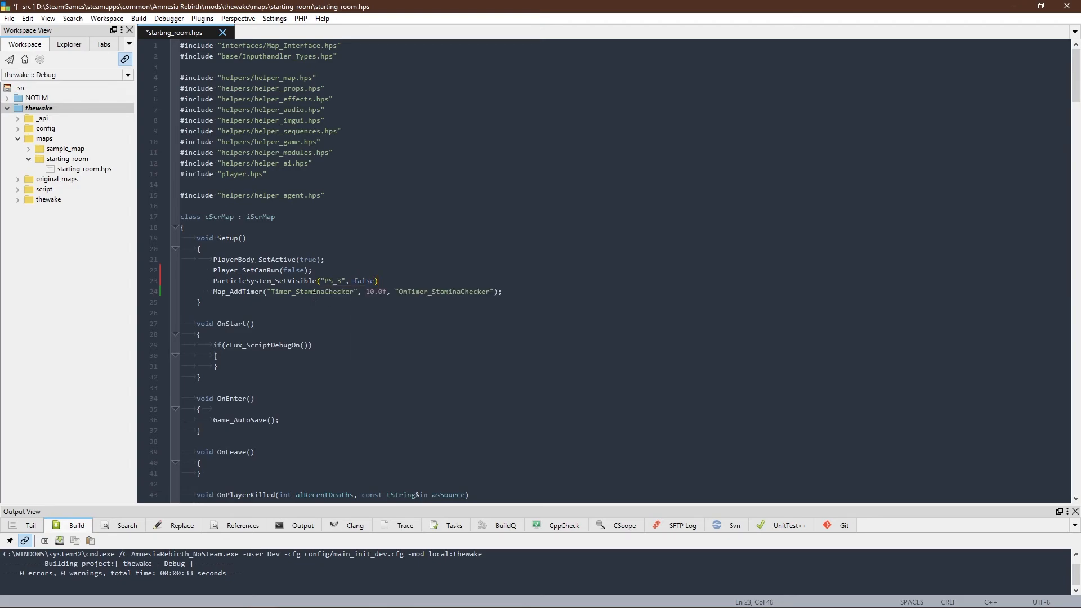
key(ctrl+s)
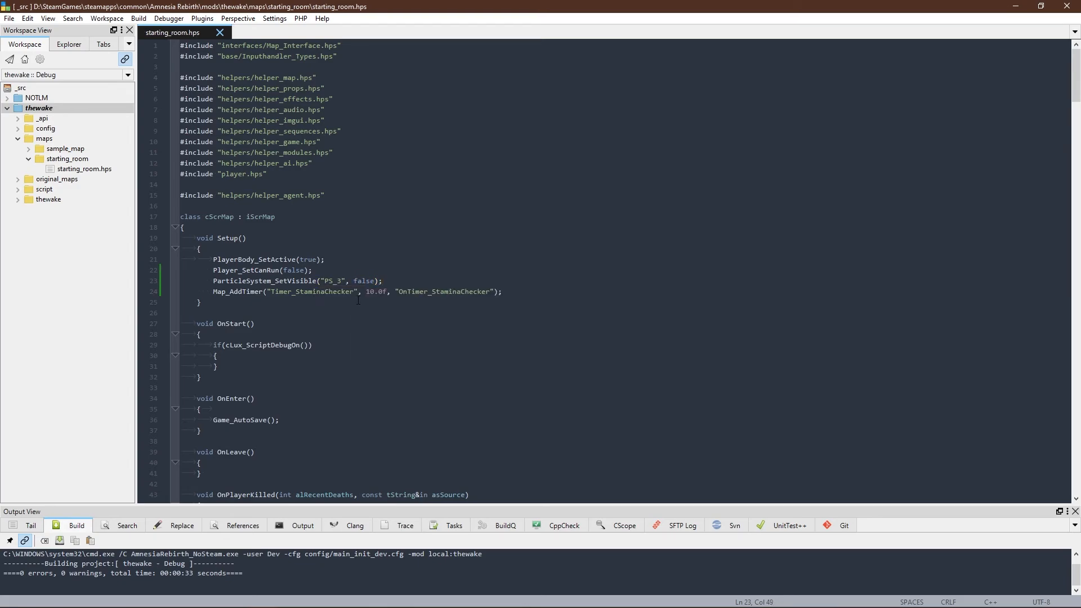
- Review the new particle visibility line and the OnCollide_Player_Trigger_1 function further down the script
drag(382, 280, 212, 281)
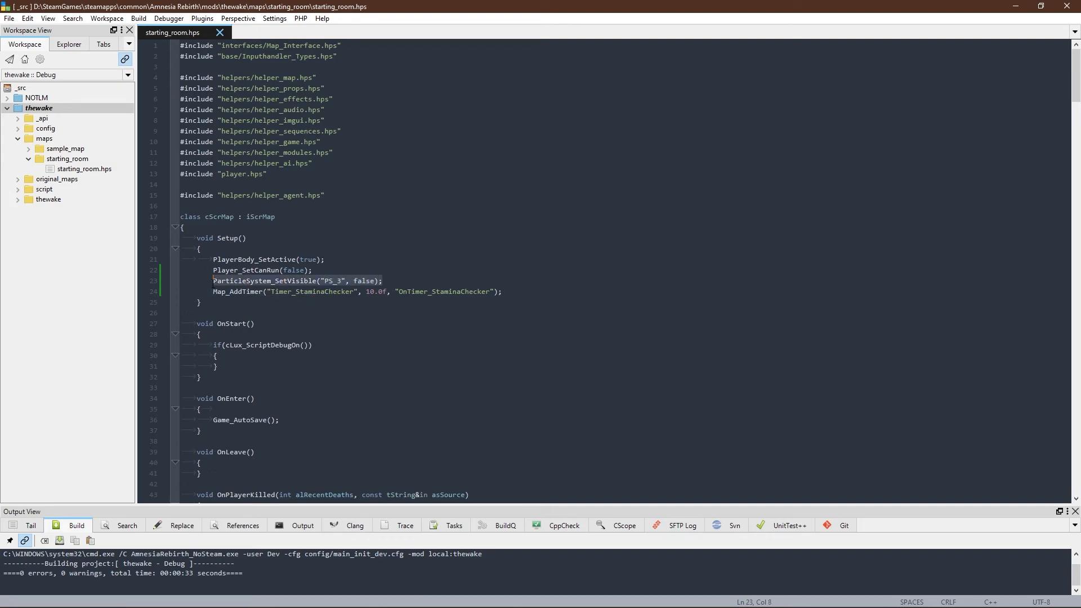
click(398, 283)
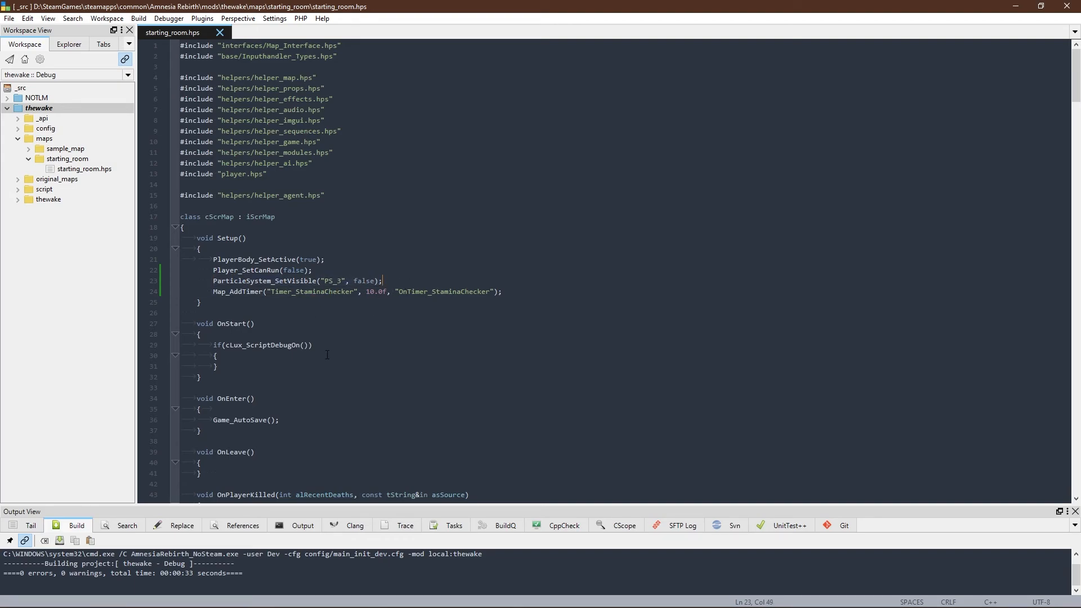
scroll(405, 305, down, 19)
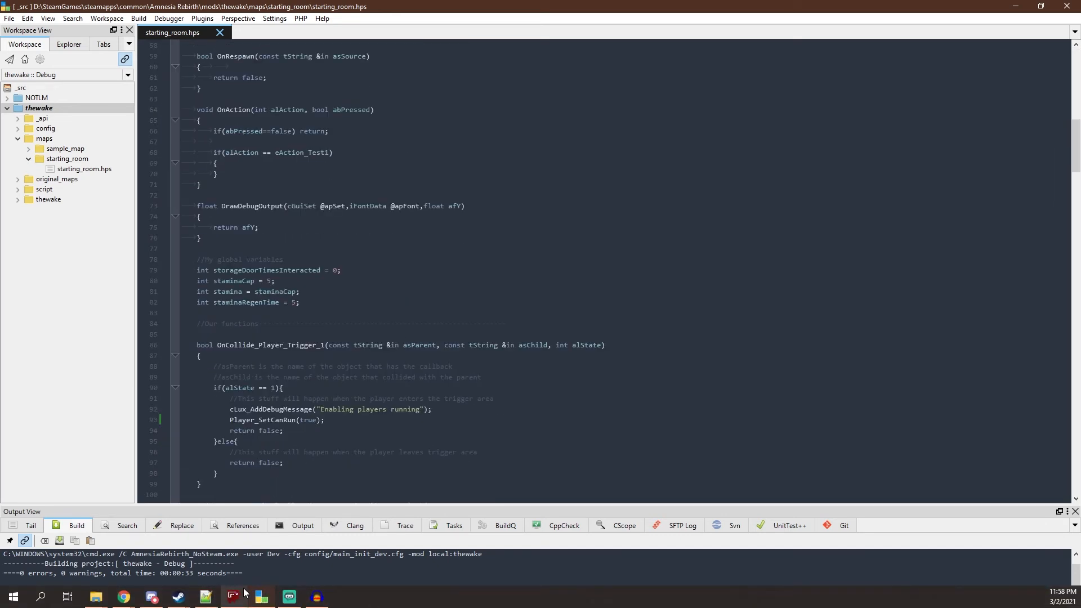
- Switch back to the HPL Level Editor and inspect the trigger_1 area along the wall opening opposite the water plane
click(232, 601)
scroll(670, 358, down, 2)
middle_drag(671, 358, 532, 295)
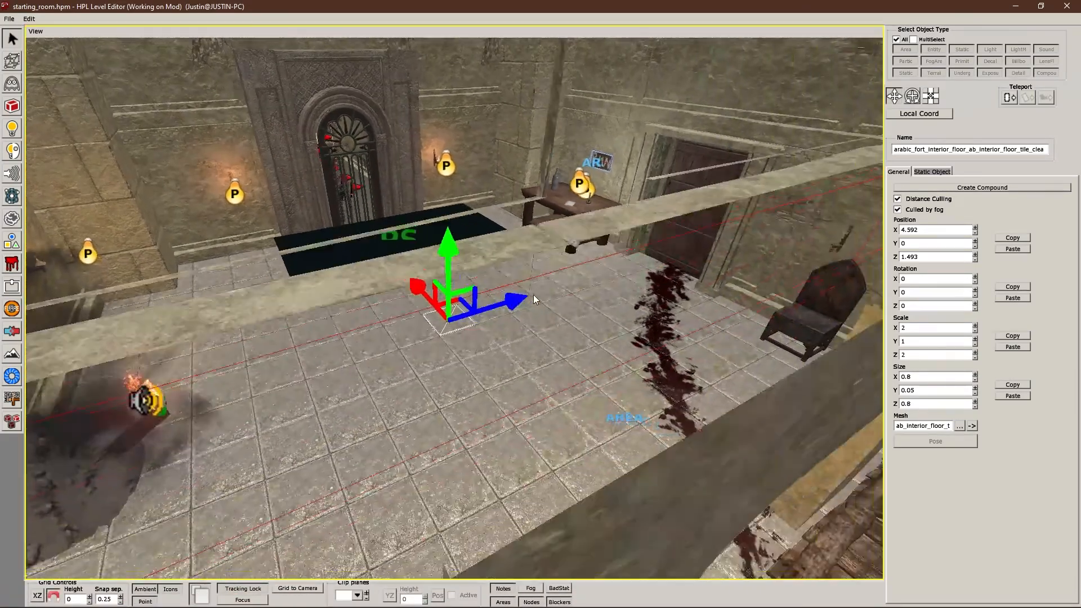
scroll(532, 295, down, 2)
middle_drag(531, 400, 569, 319)
click(569, 319)
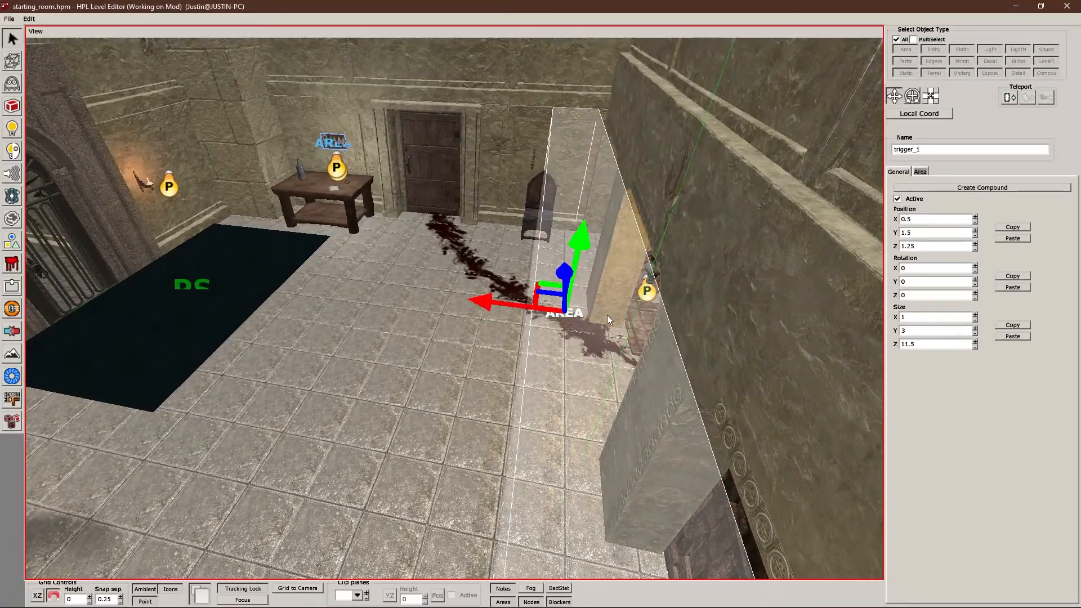
scroll(592, 363, down, 3)
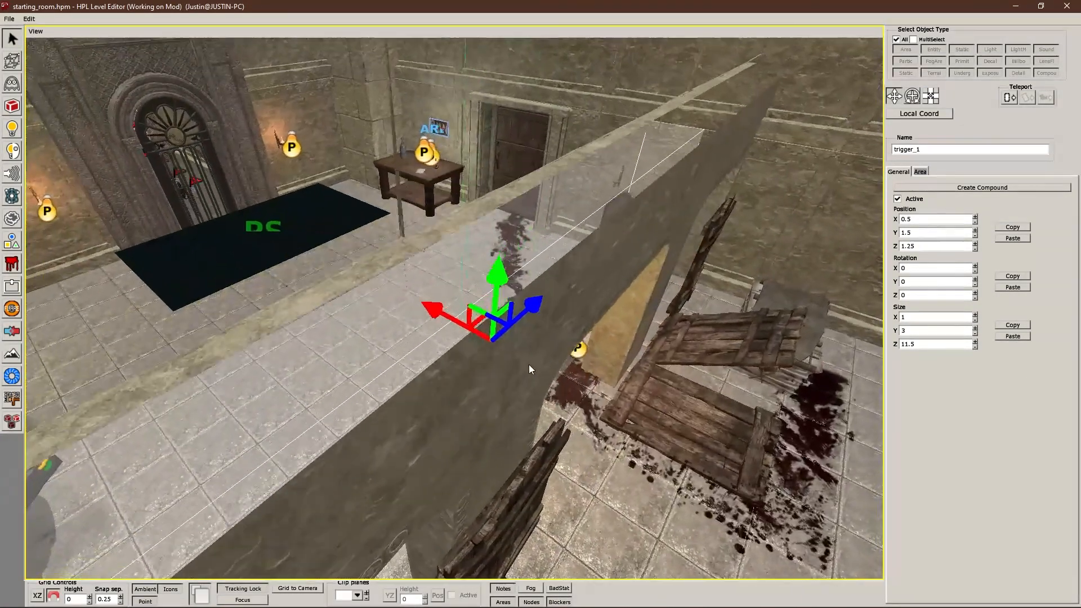
- Examine the collide callbacks of trigger_1, checking its colliding entity and callback function, and inspect the floor beside the water plane
scroll(548, 359, up, 3)
click(920, 172)
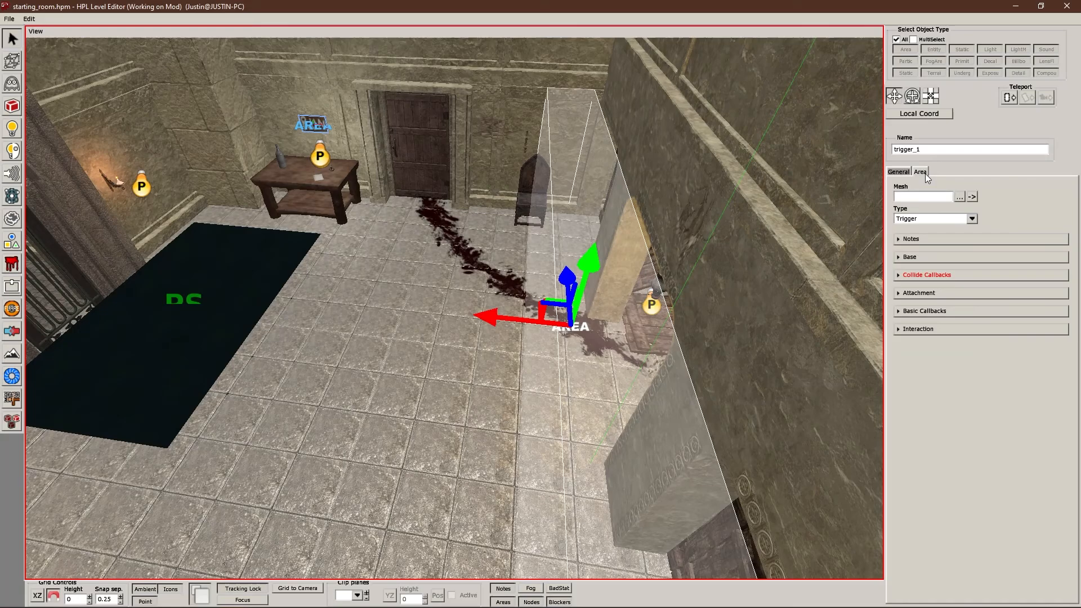
click(934, 276)
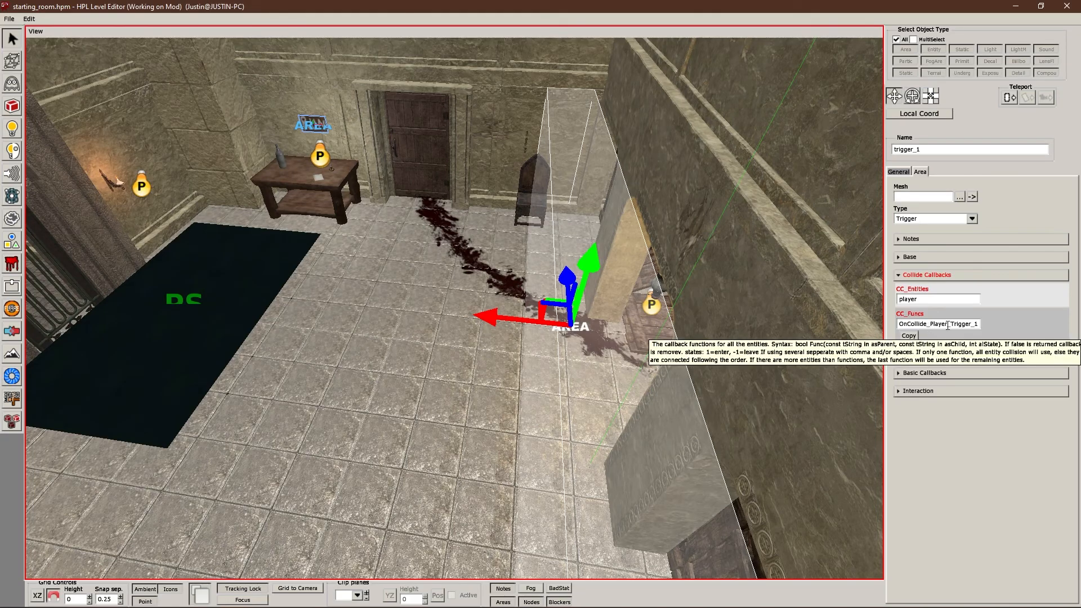
alt+drag(499, 393, 418, 395)
alt+middle_drag(417, 301, 434, 310)
click(390, 356)
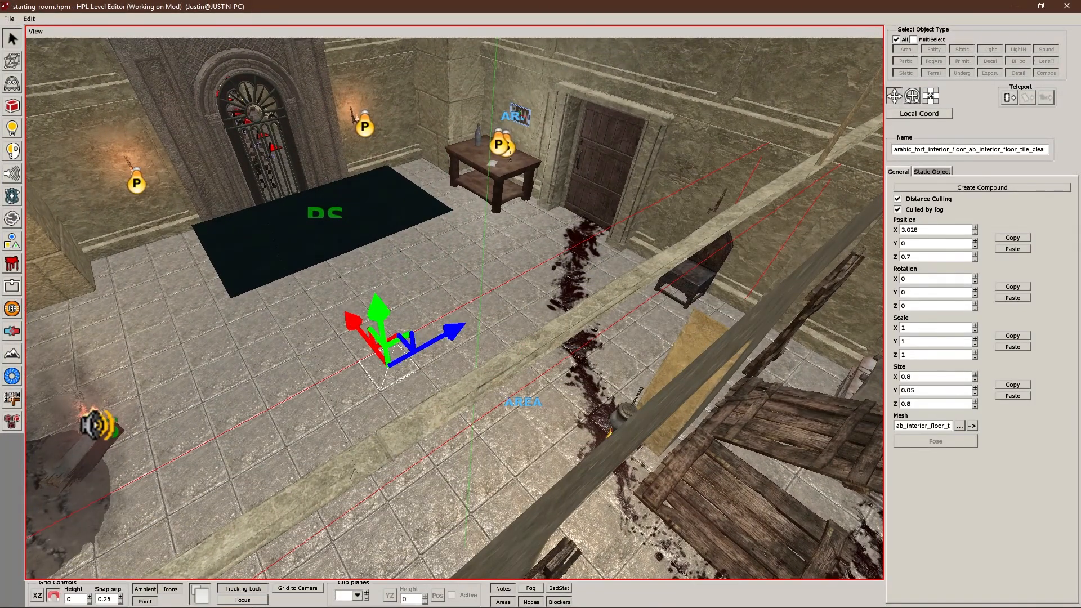
- Switch to the code editor and review the enter and leave branches of OnCollide_Player_Trigger_1 in starting_room.hps
click(259, 598)
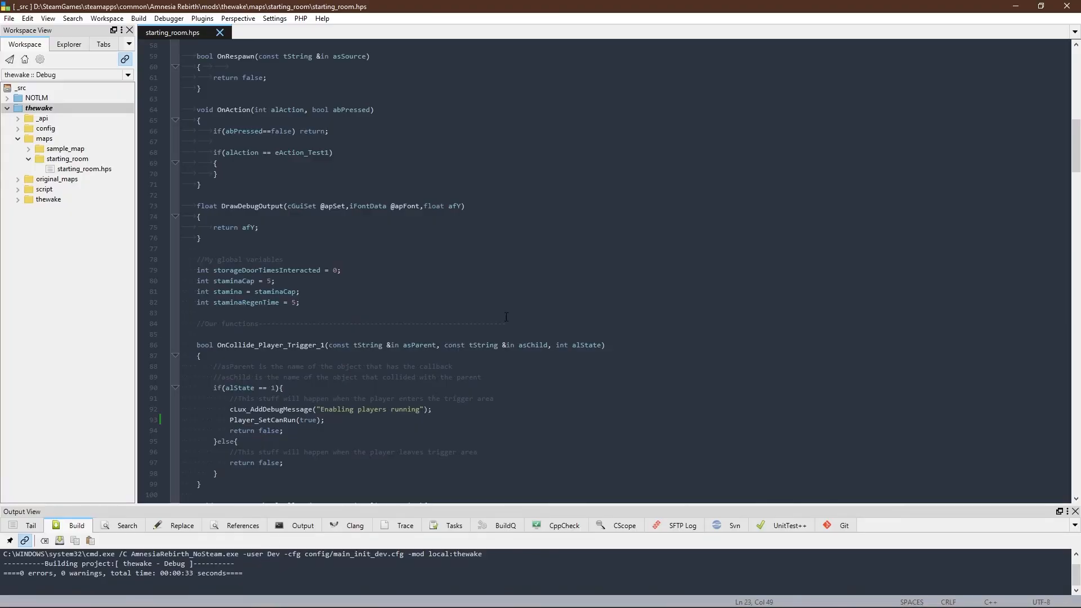
scroll(473, 251, down, 3)
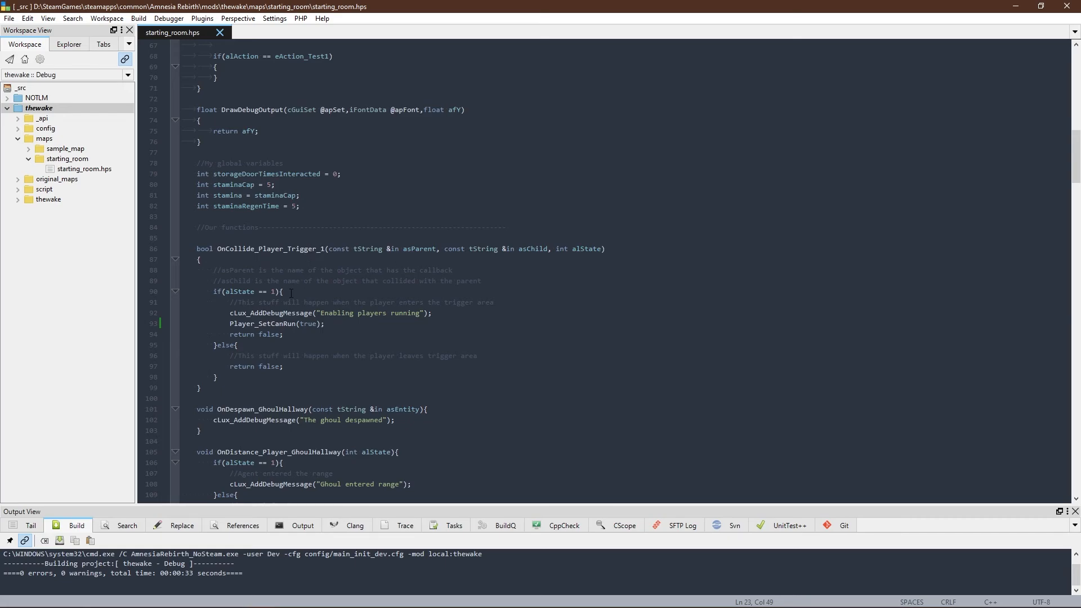
drag(284, 292, 215, 296)
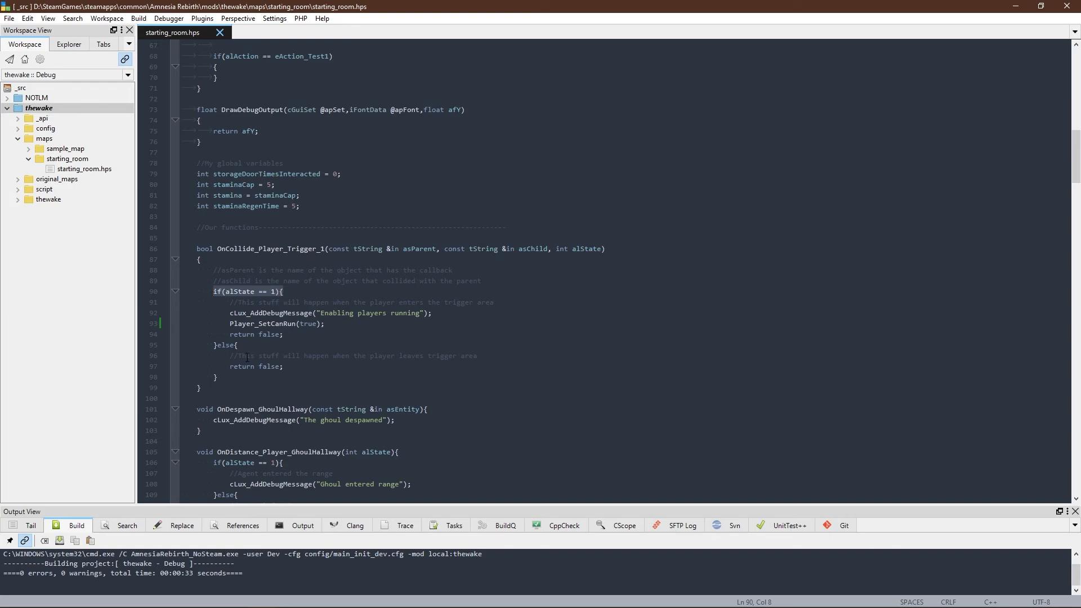
drag(242, 347, 218, 346)
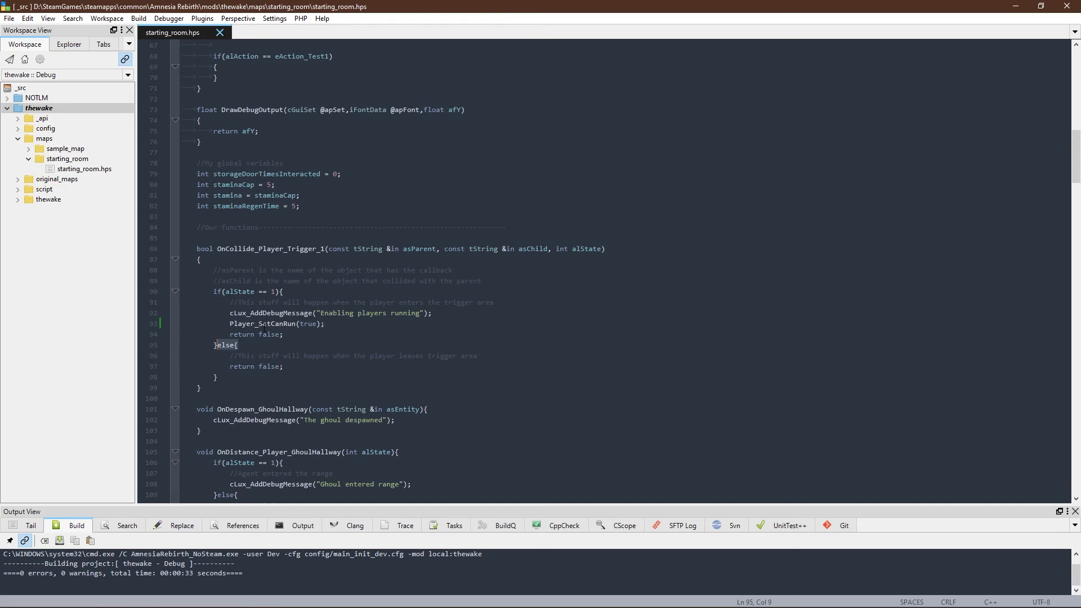
click(284, 291)
drag(284, 292, 222, 296)
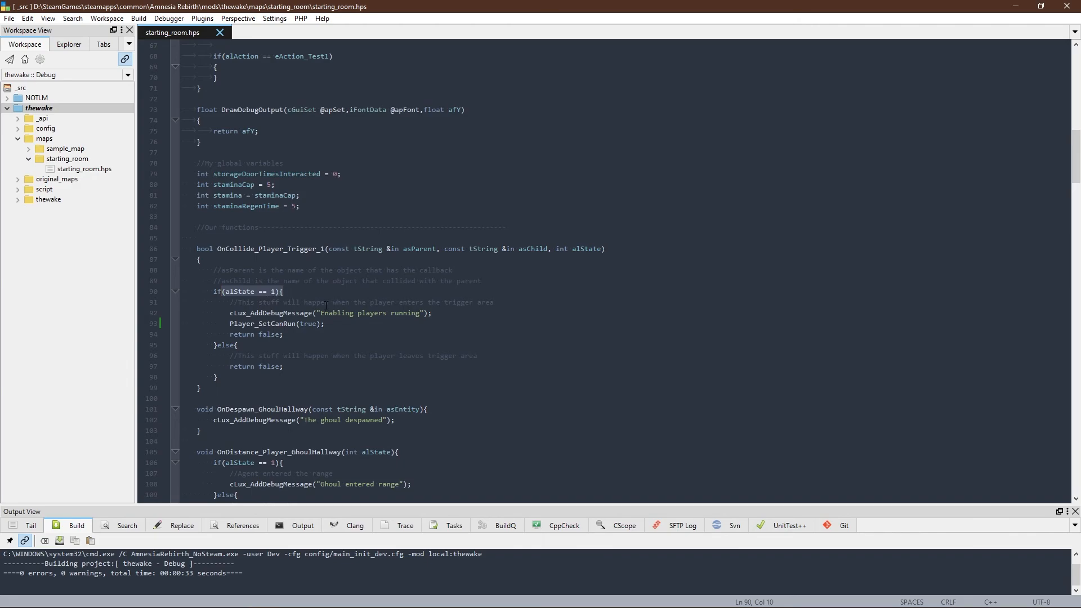
drag(299, 334, 230, 335)
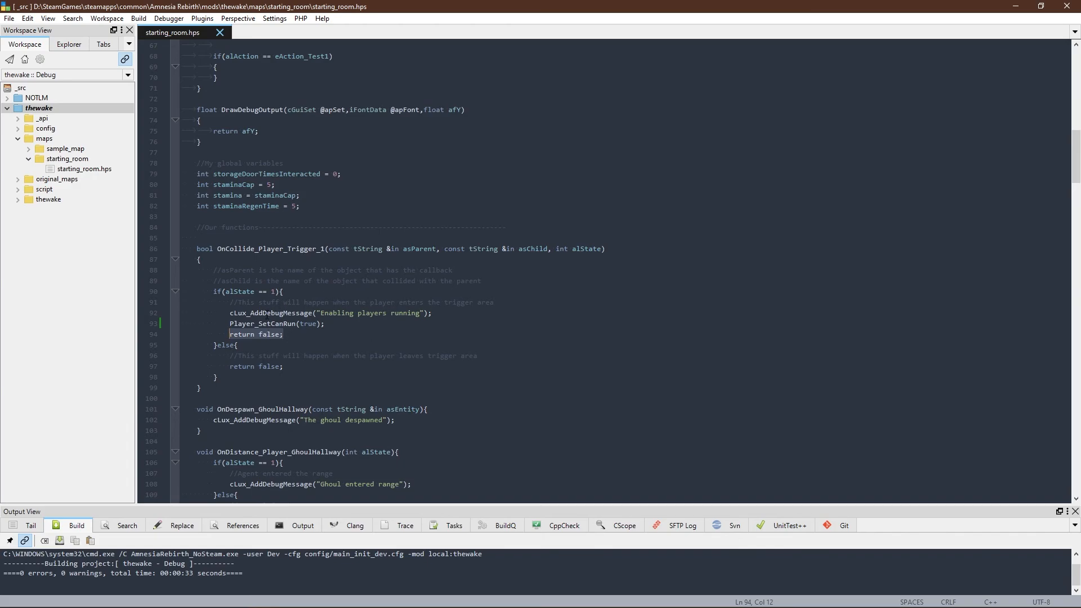
- Add Entity_SetActive("tiny_ghoul", true); below Player_SetCanRun(true); in the alState == 1 branch and save the script
click(344, 326)
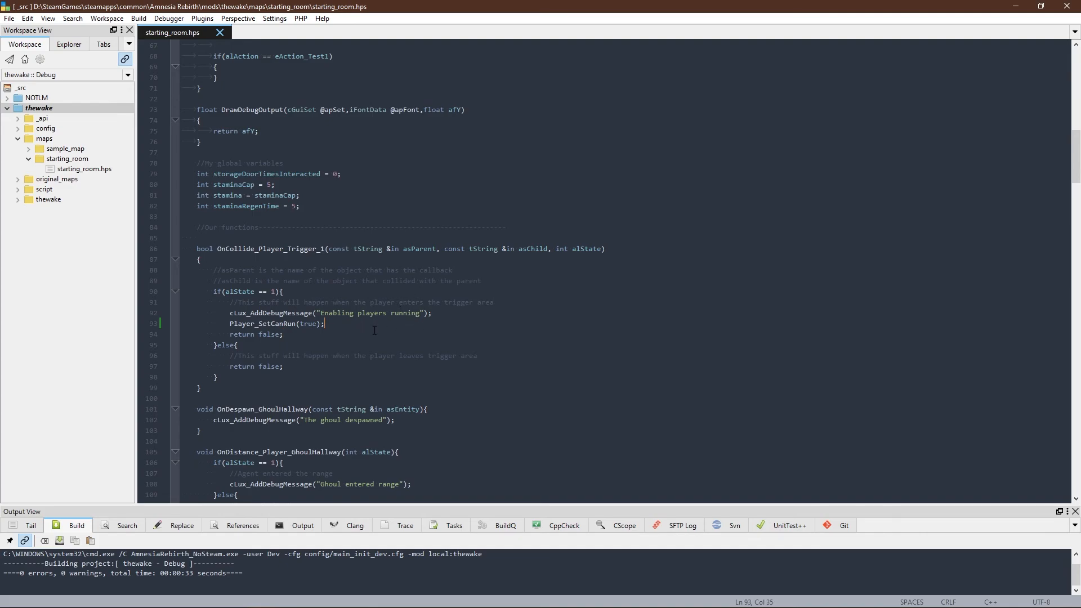
key(Return)
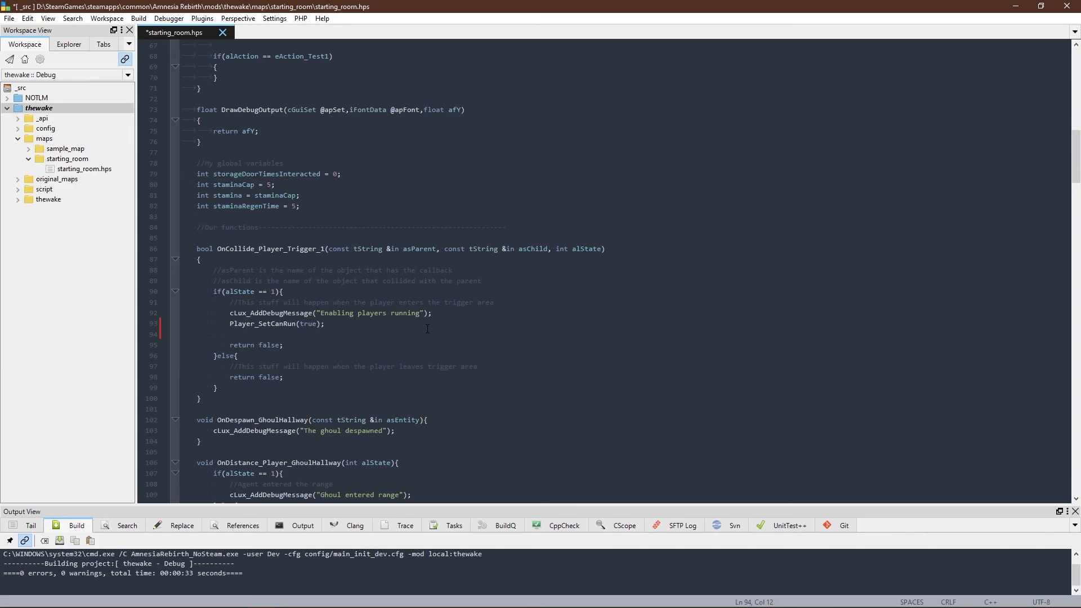
text(Entity)
key(Down)
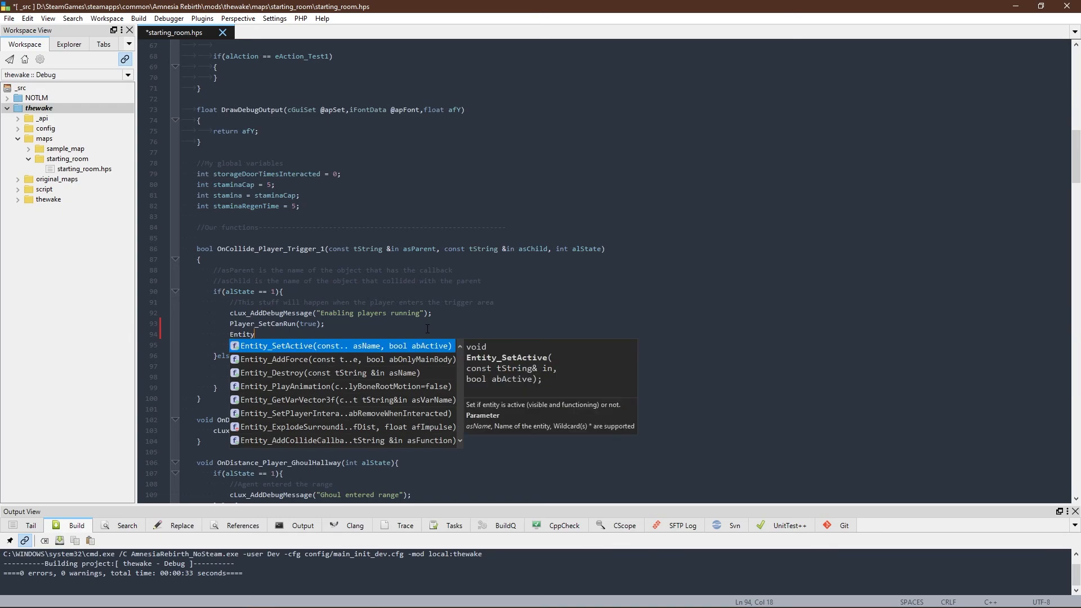
key(Return)
text("")
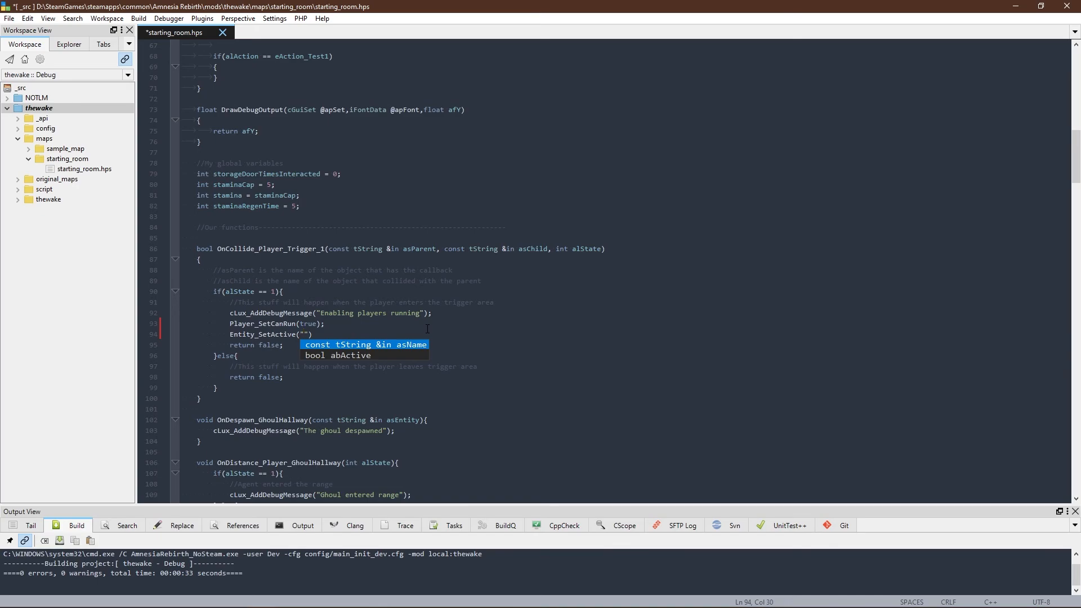
text(tiny_ghoul)
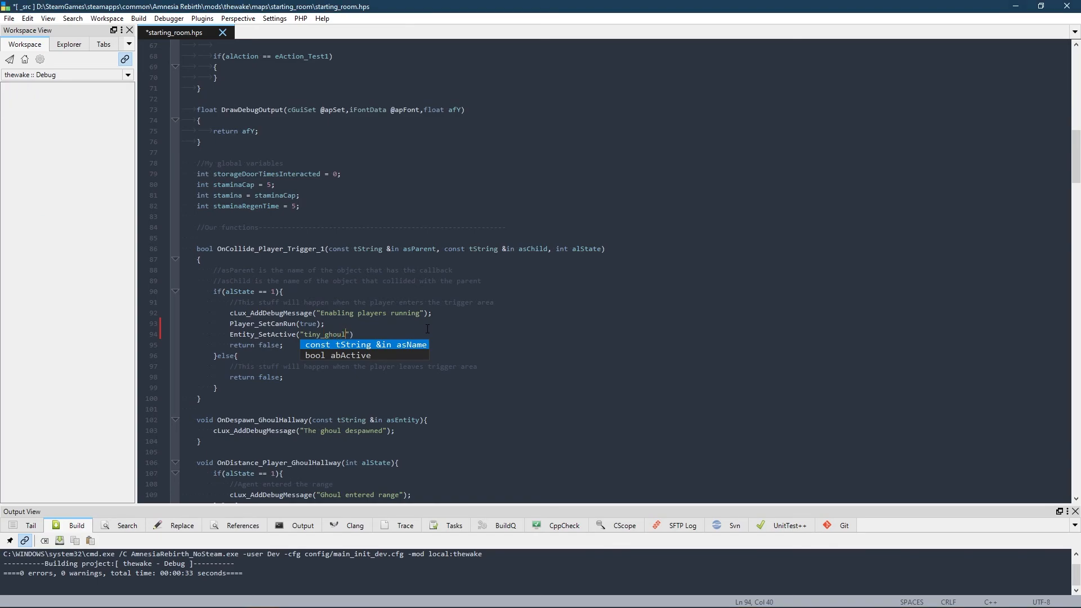
text(", true)
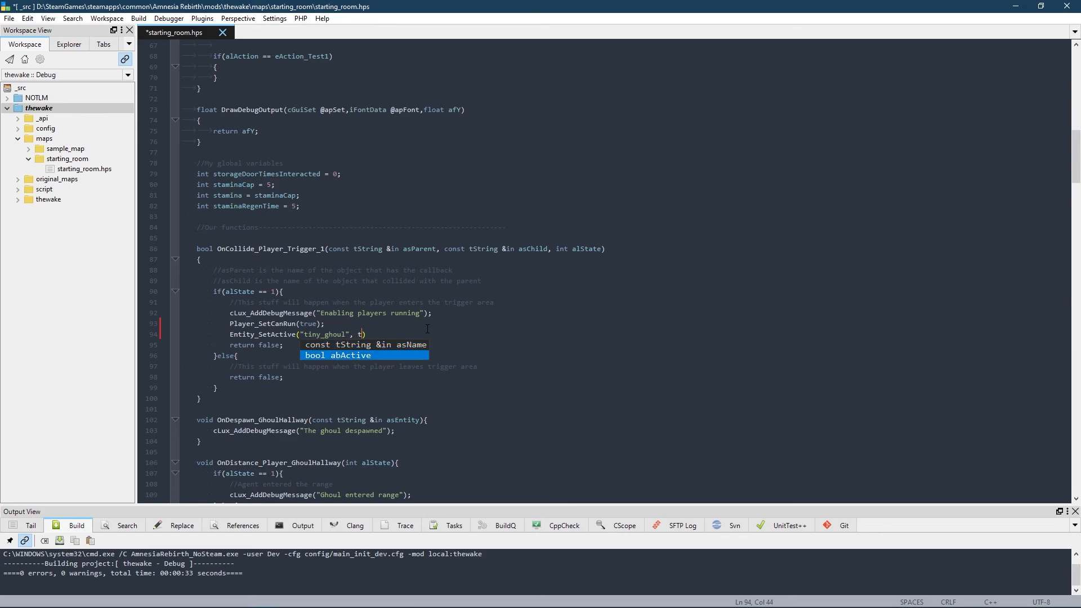
click(385, 328)
text(;)
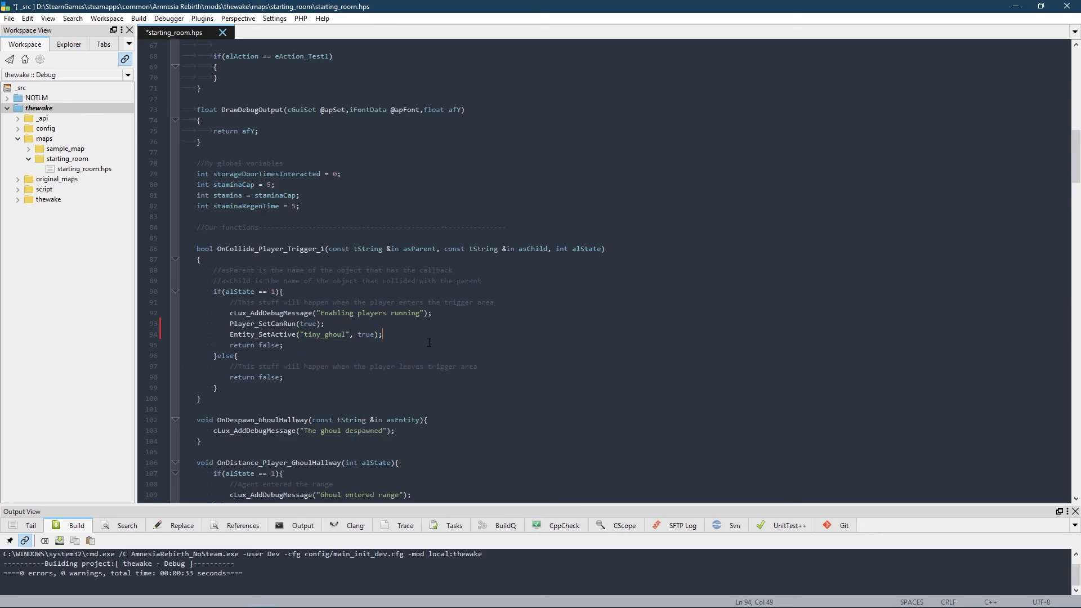
key(ctrl+s)
- Review Setup() and the trigger function, and check the small ghoul's entity name in the HPL Level Editor
scroll(439, 323, up, 20)
scroll(451, 306, up, 1)
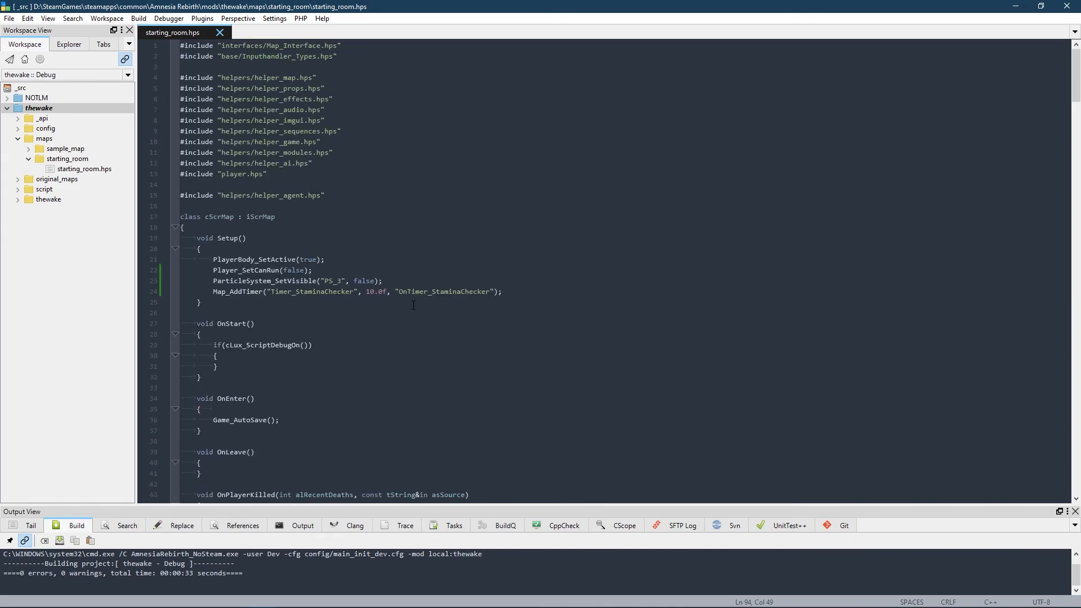
scroll(399, 281, down, 20)
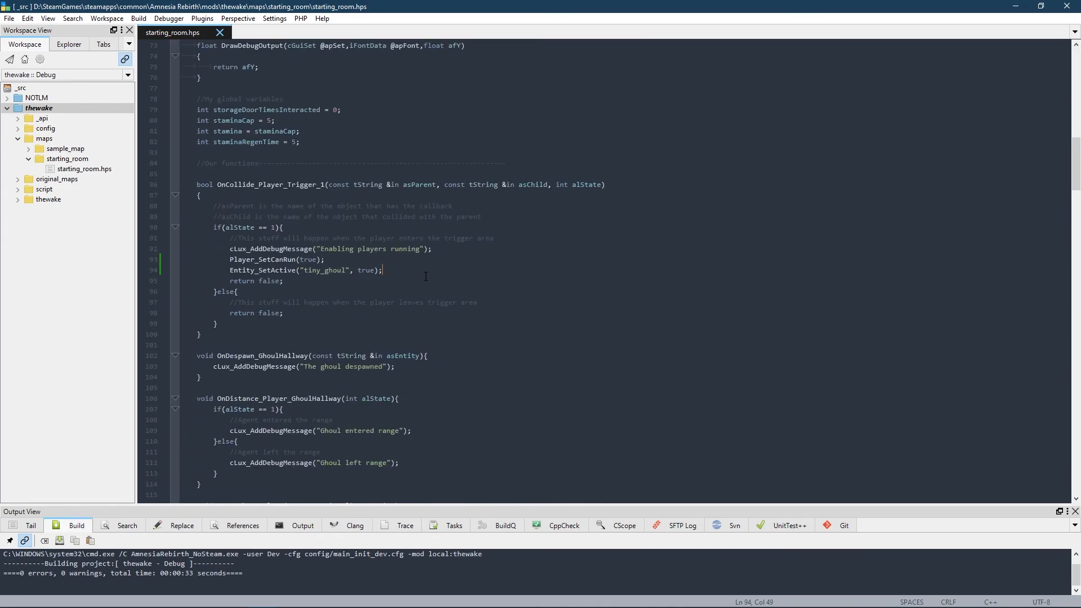
click(232, 598)
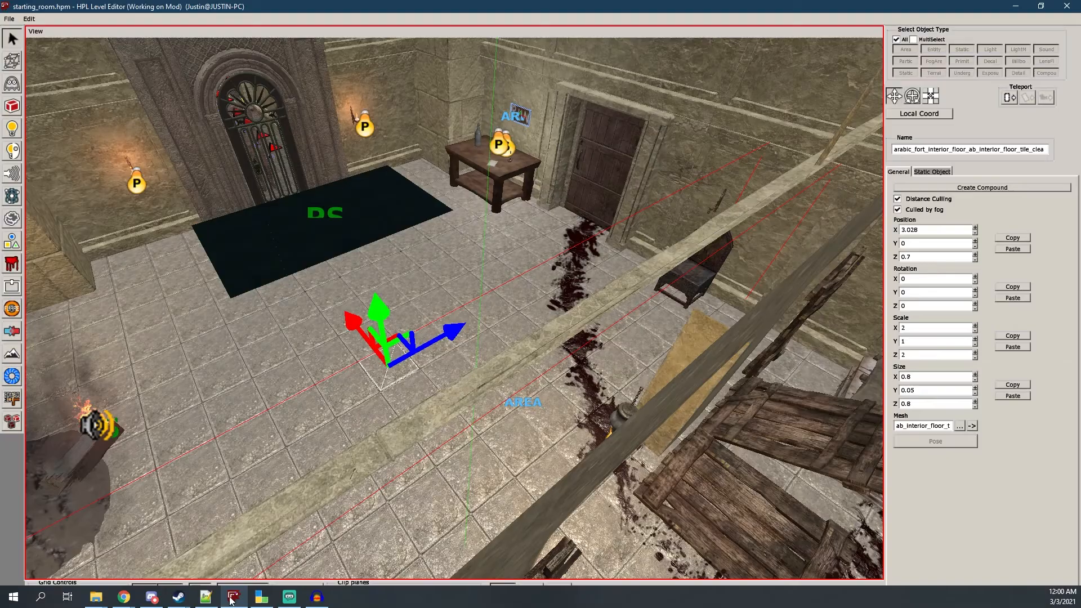
alt+drag(353, 271, 262, 217)
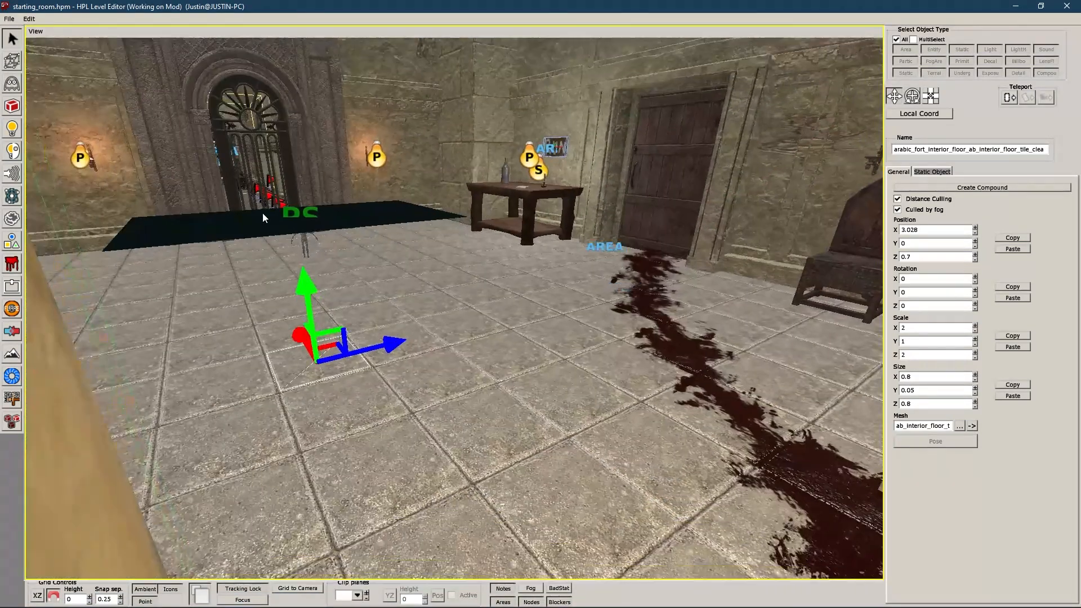
click(305, 238)
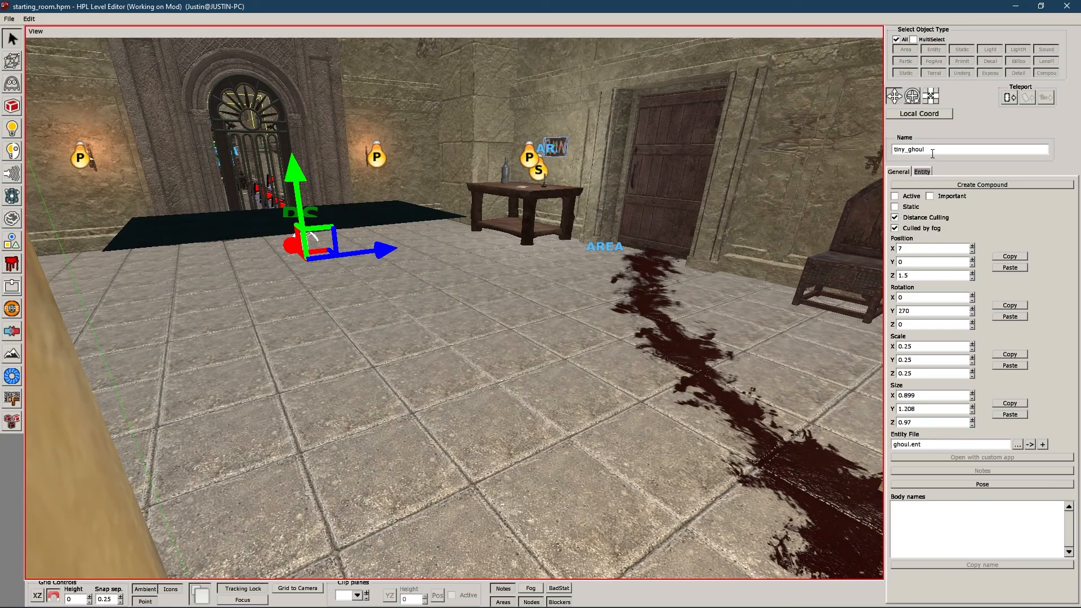
click(500, 392)
alt+drag(380, 265, 332, 323)
scroll(380, 322, down, 3)
- In the code editor, copy Setup()'s ParticleSystem_SetVisible line for PS_3 below the Entity_SetActive line and change its visibility value to true
click(261, 596)
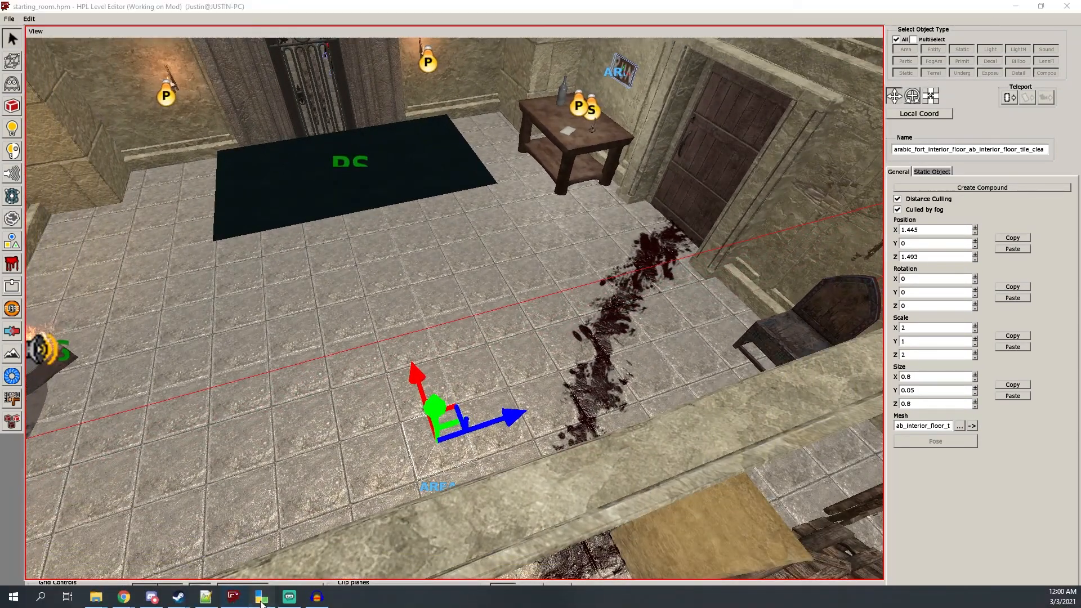
scroll(310, 332, up, 1)
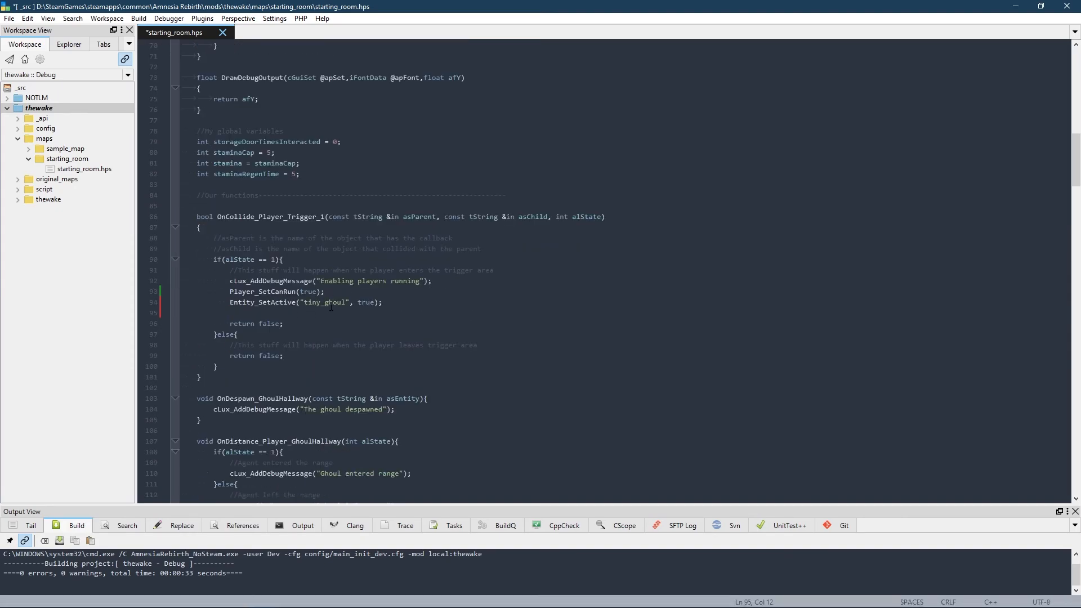
scroll(392, 304, up, 20)
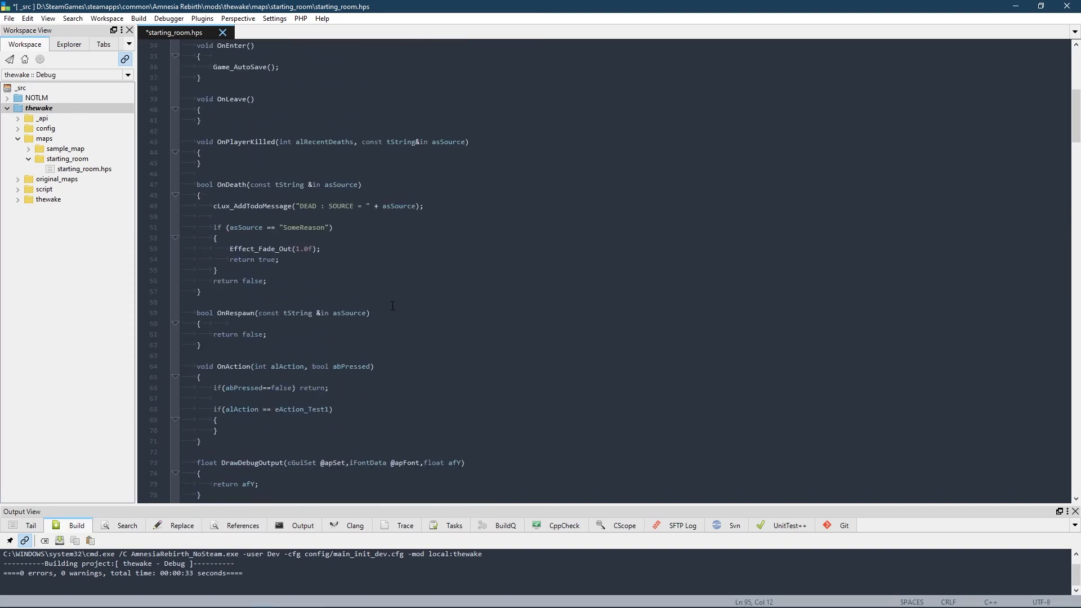
drag(383, 280, 214, 282)
key(ctrl+c)
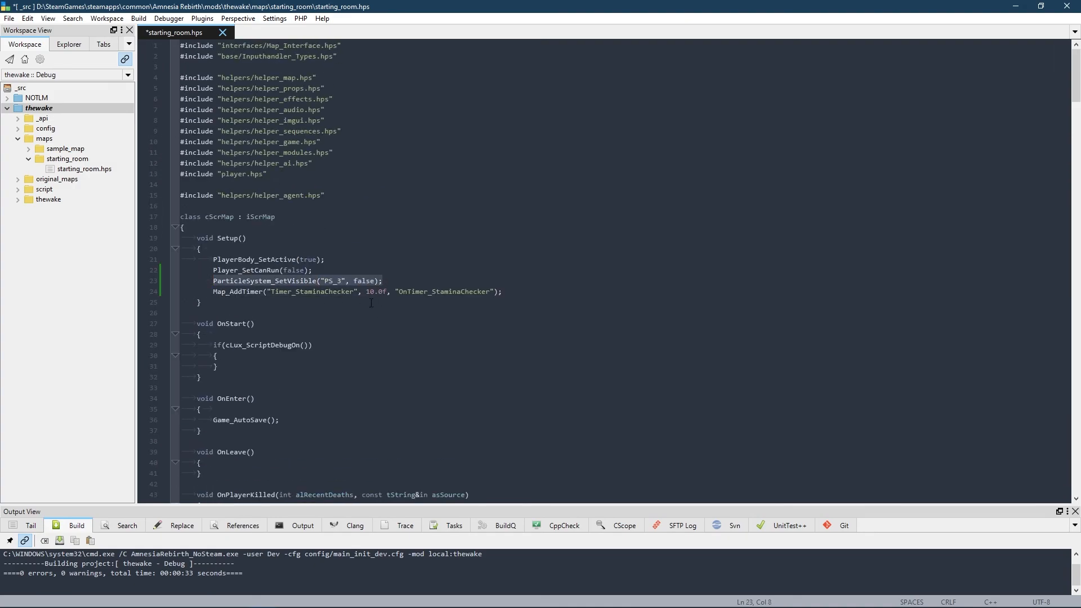
scroll(371, 303, down, 20)
click(273, 344)
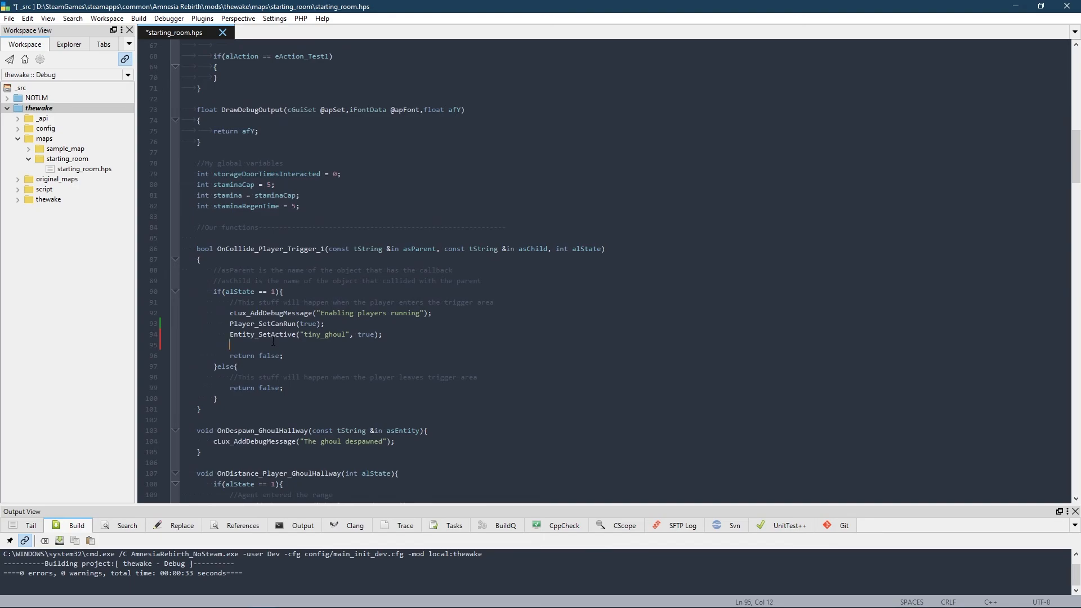
key(ctrl+v)
double_click(383, 344)
text(true)
click(384, 341)
- Add ParticleSystem_AttachToEntity("PS_3", "tiny_ghoul"); below the particle visibility line in the trigger function
key(Return)
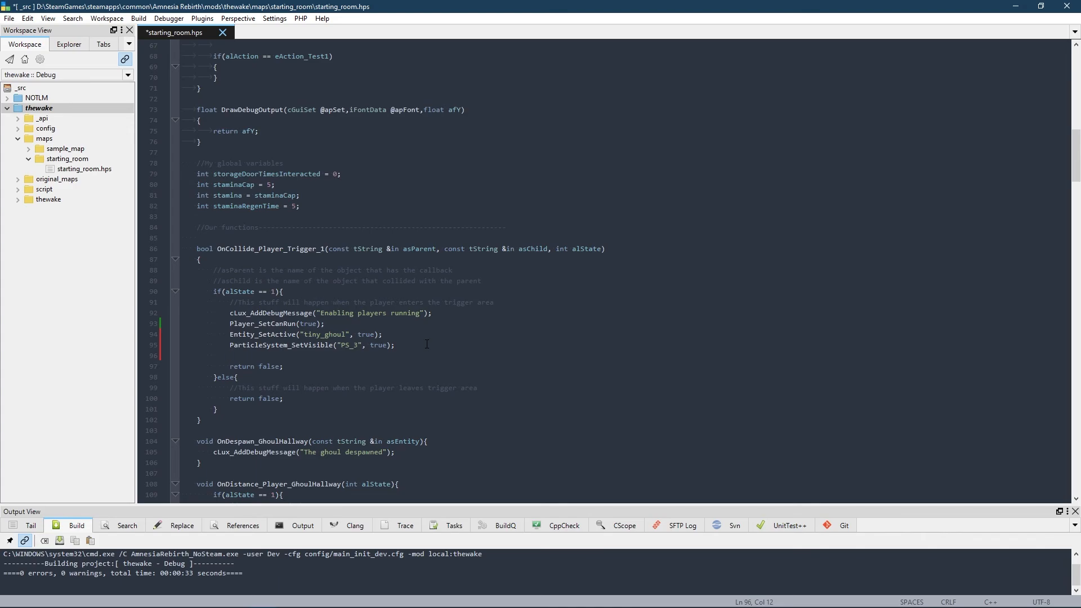
text(art)
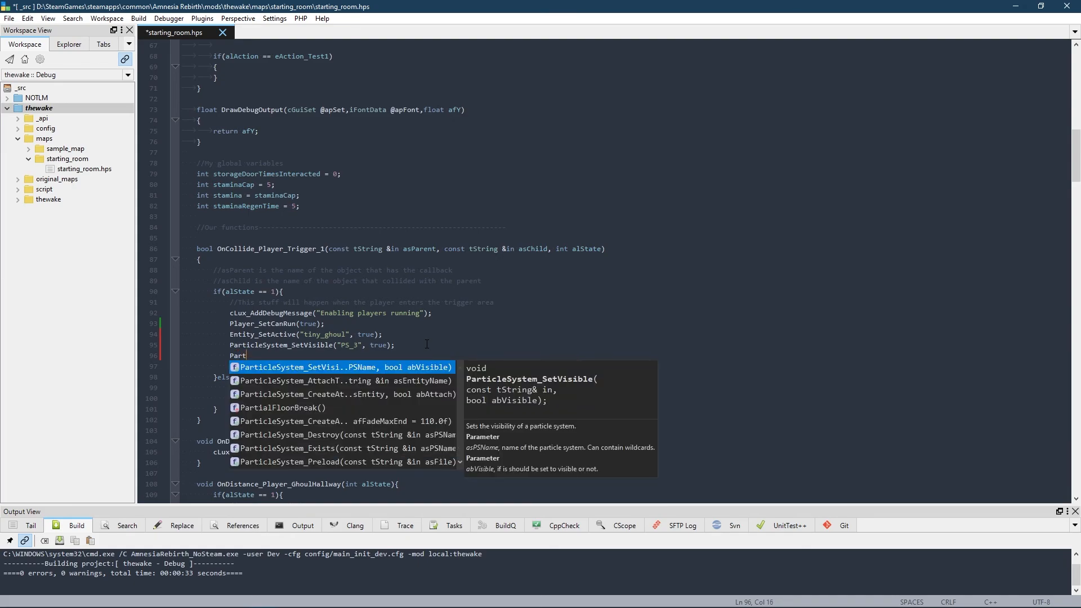
text(icleS)
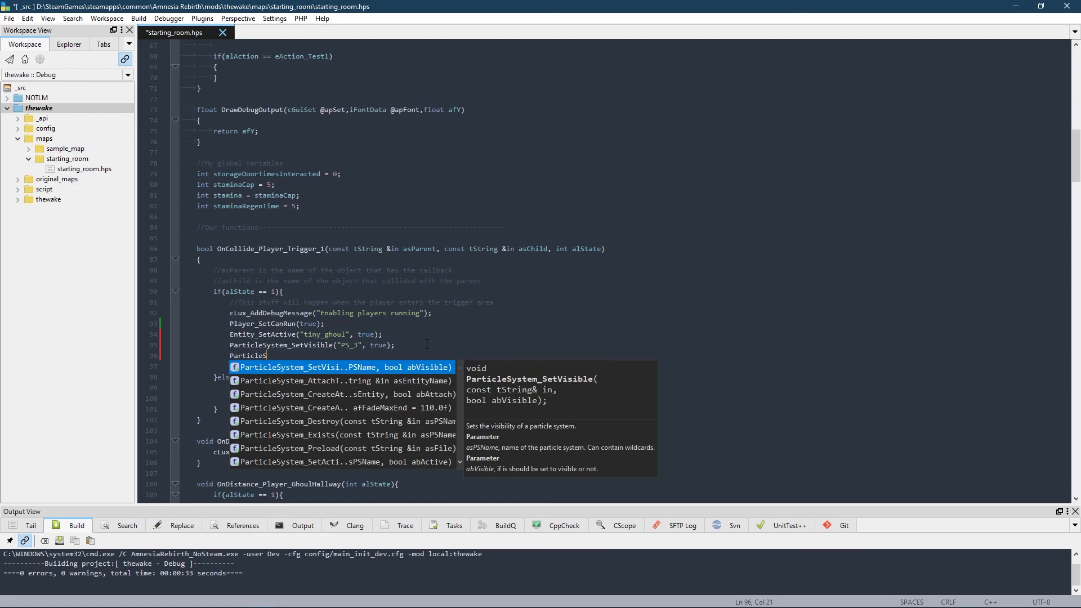
key(Down)
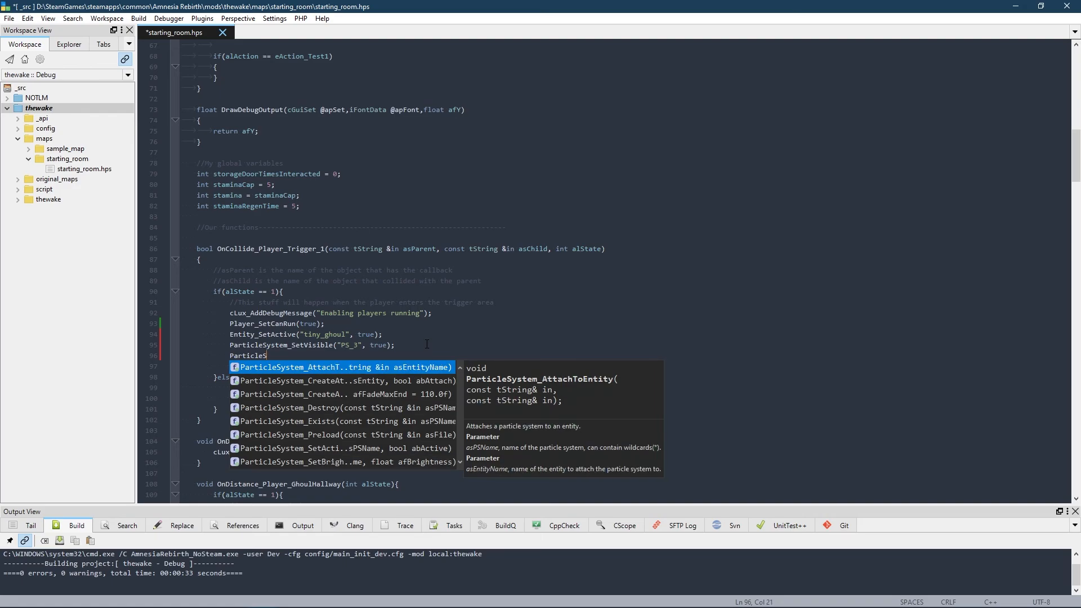
key(Return)
text("")
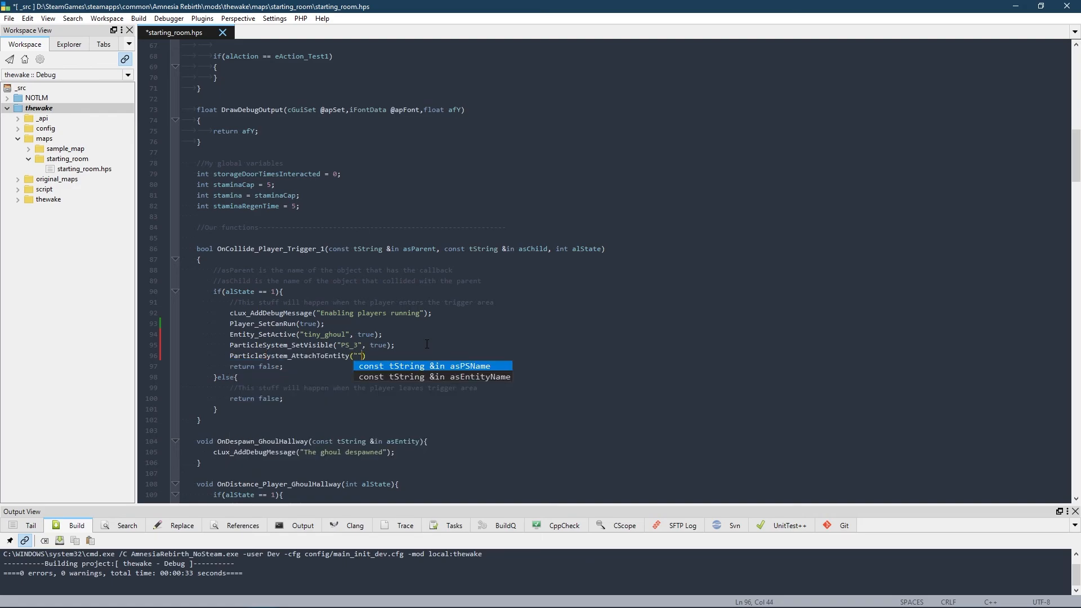
text(Ps)
key(BackSpace)
text(S_1)
key(BackSpace)
text(3)
text(, )
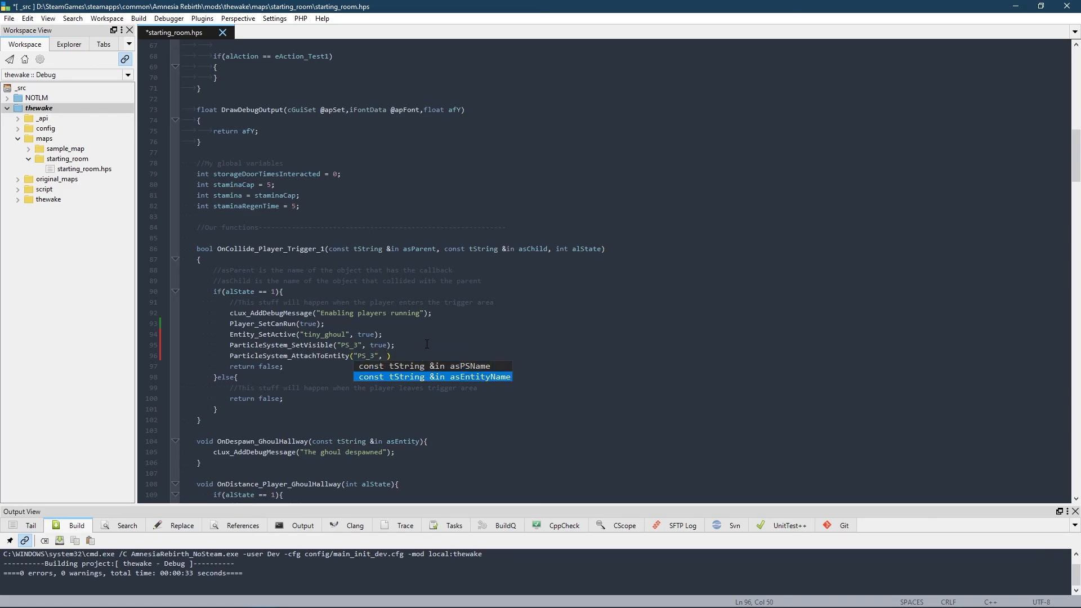
text(""tiny_ghoul"))
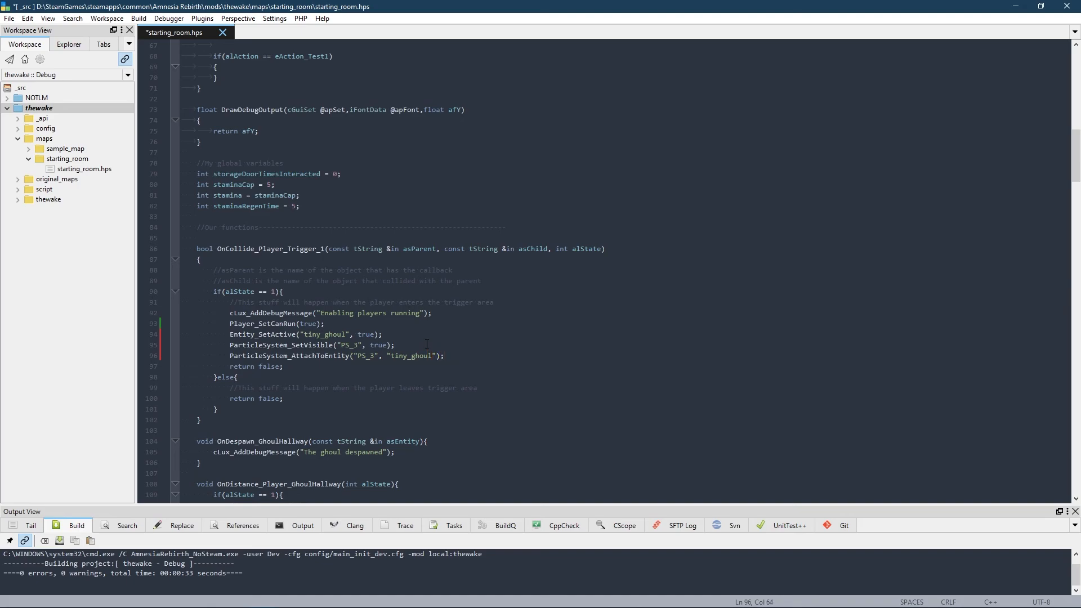
- Add Ghoul_SetAllowPlayerThrow("tiny_ghoul", false); below the ParticleSystem_AttachToEntity line in the trigger function and save the script
key(Return)
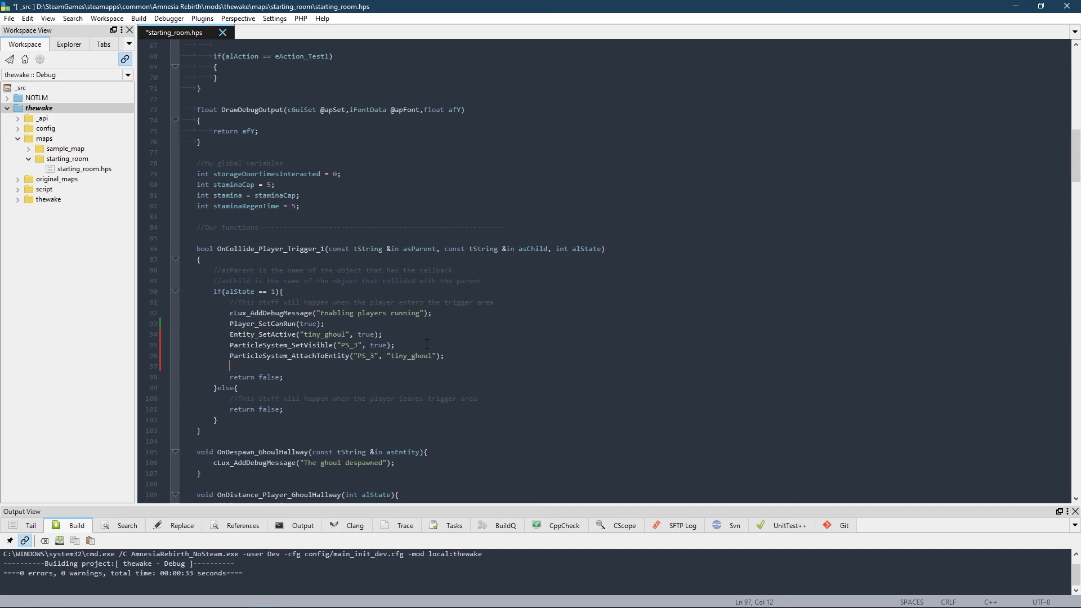
text(Ghoul_Se)
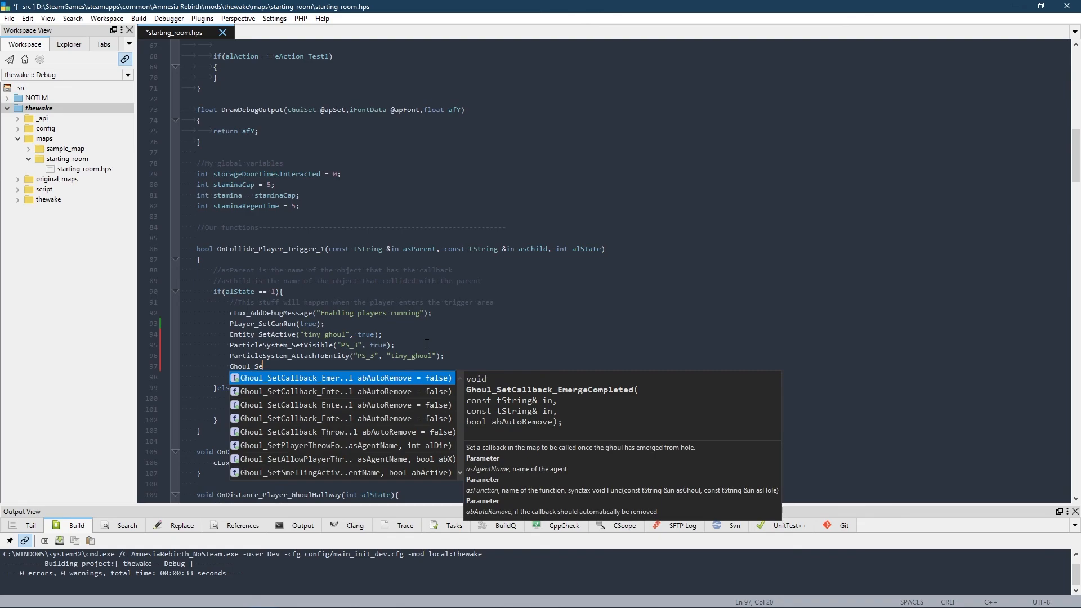
text(tAll)
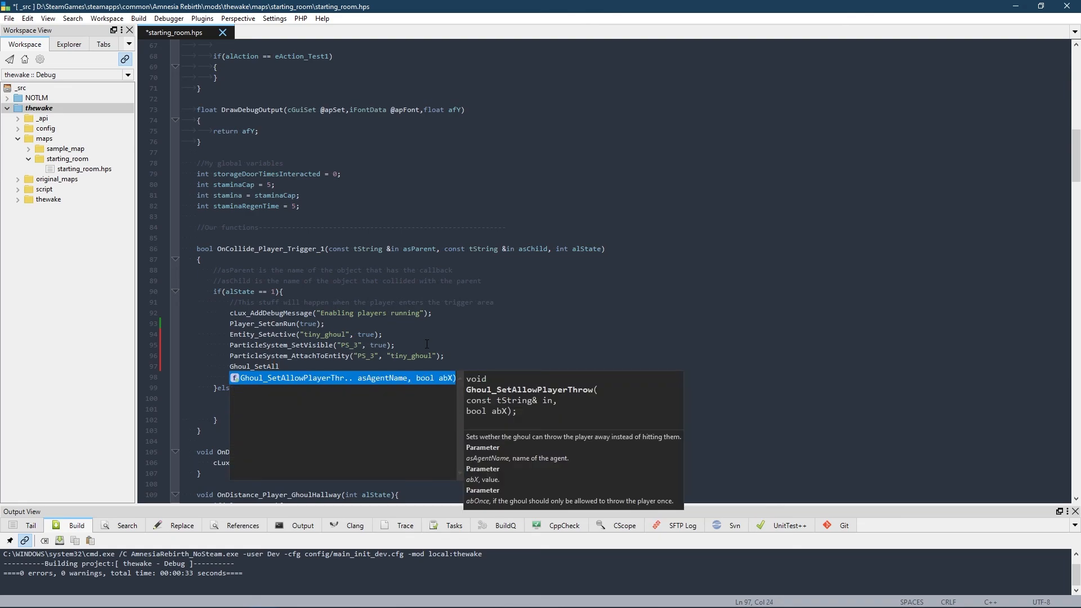
key(Return)
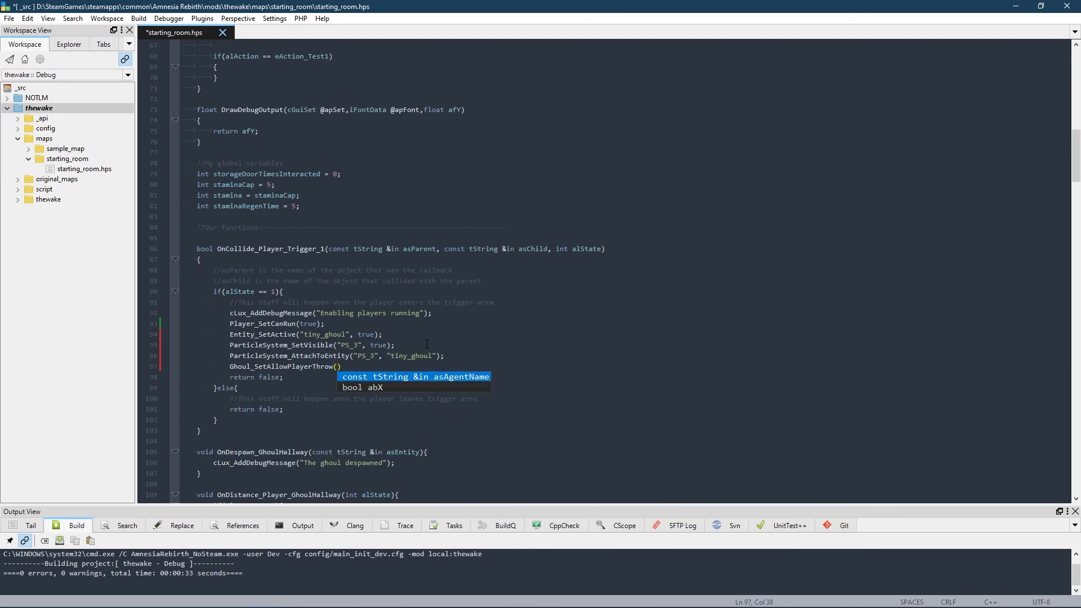
text("")
text(tiny)
text(_ghoul)
text(, false))
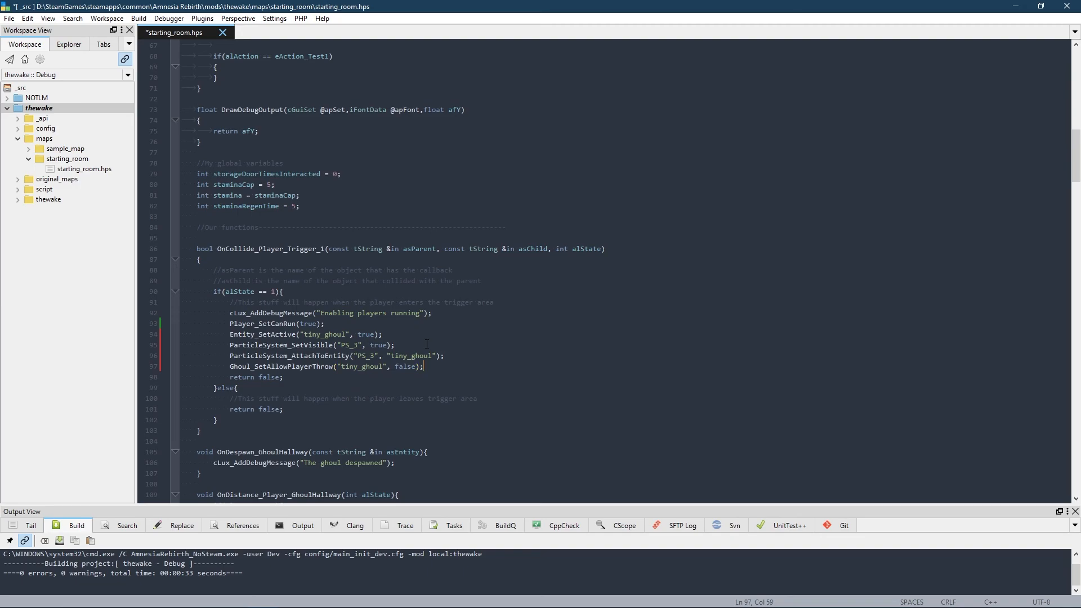
key(ctrl+s)
click(443, 383)
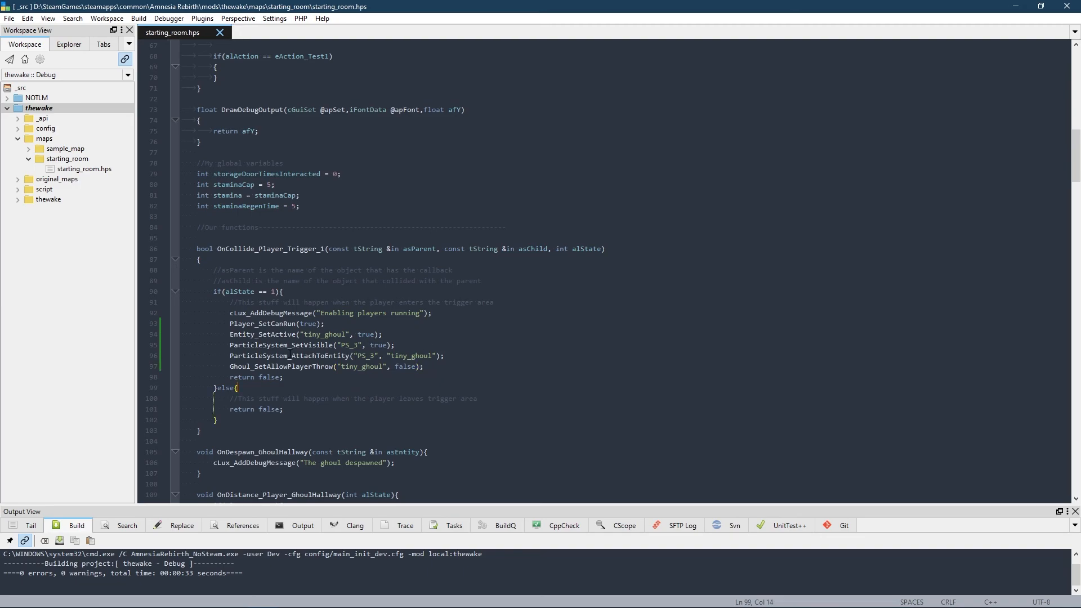
click(381, 374)
- Review the PS_3 visibility line in Setup() and the ghoul activation, particle and player-throw lines in OnCollide_Player_Trigger_1
scroll(366, 360, up, 18)
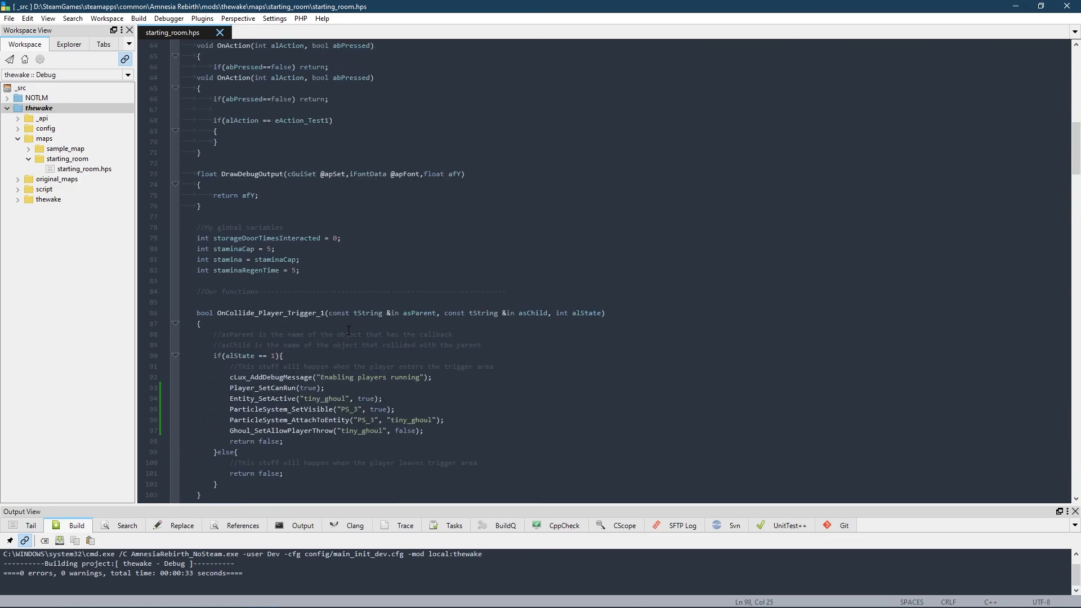
scroll(349, 347, up, 4)
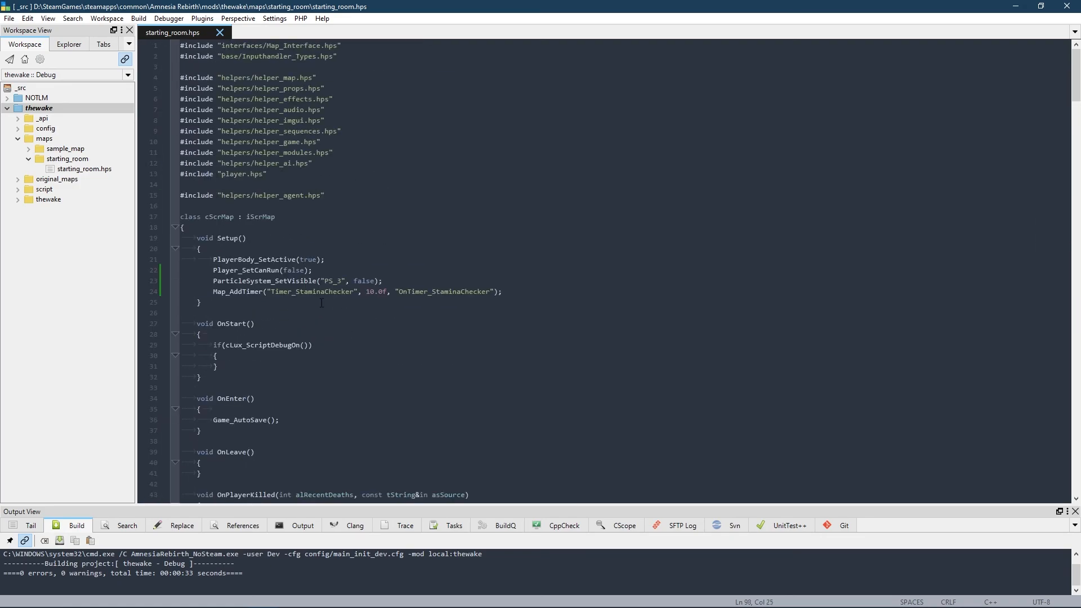
drag(383, 280, 214, 281)
scroll(314, 295, down, 20)
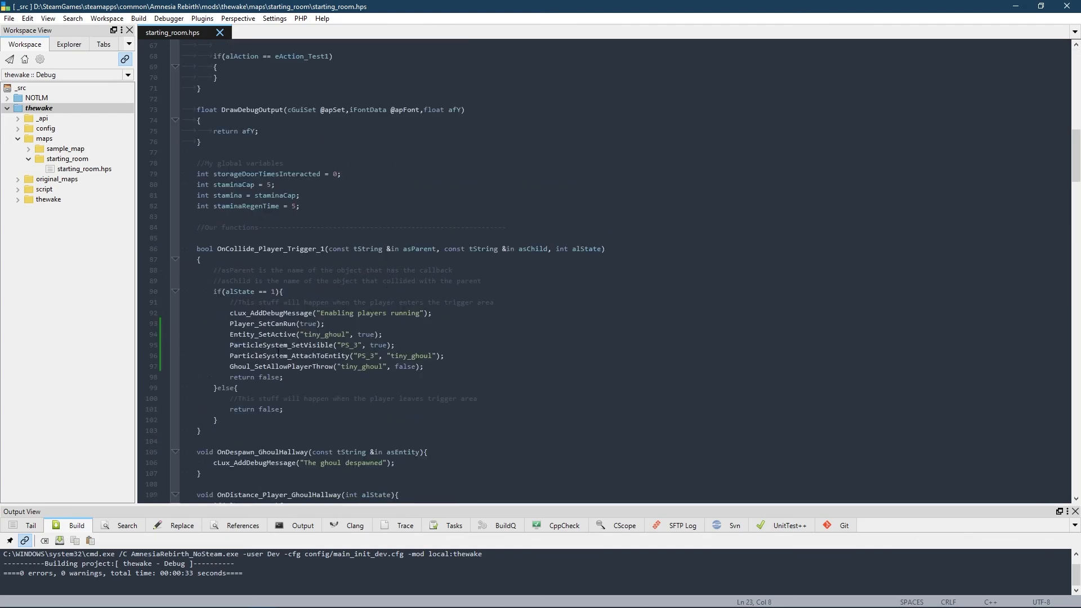
drag(394, 336, 230, 334)
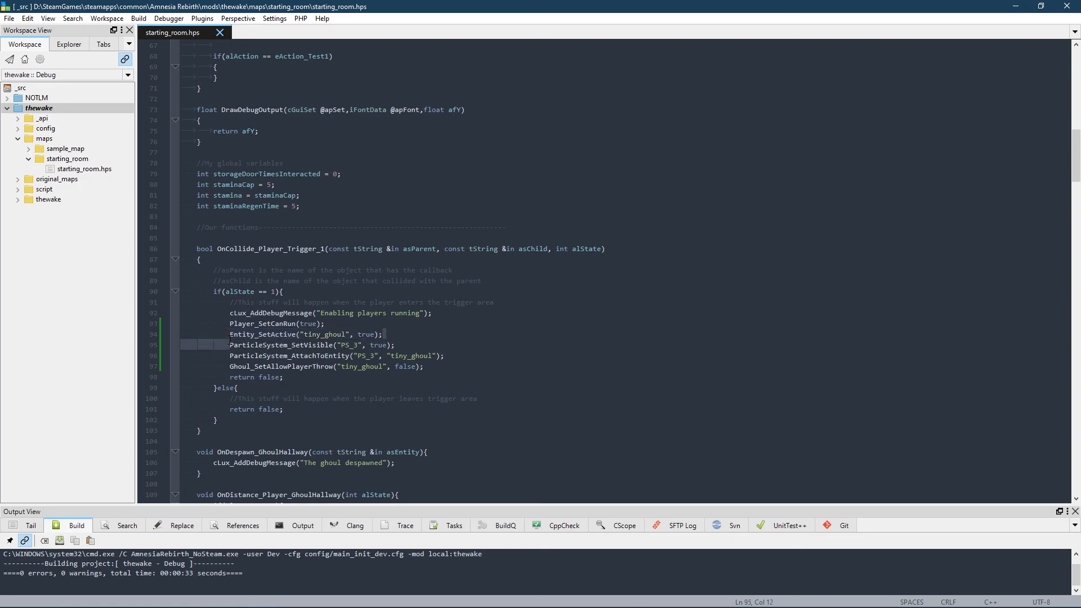
drag(397, 345, 235, 348)
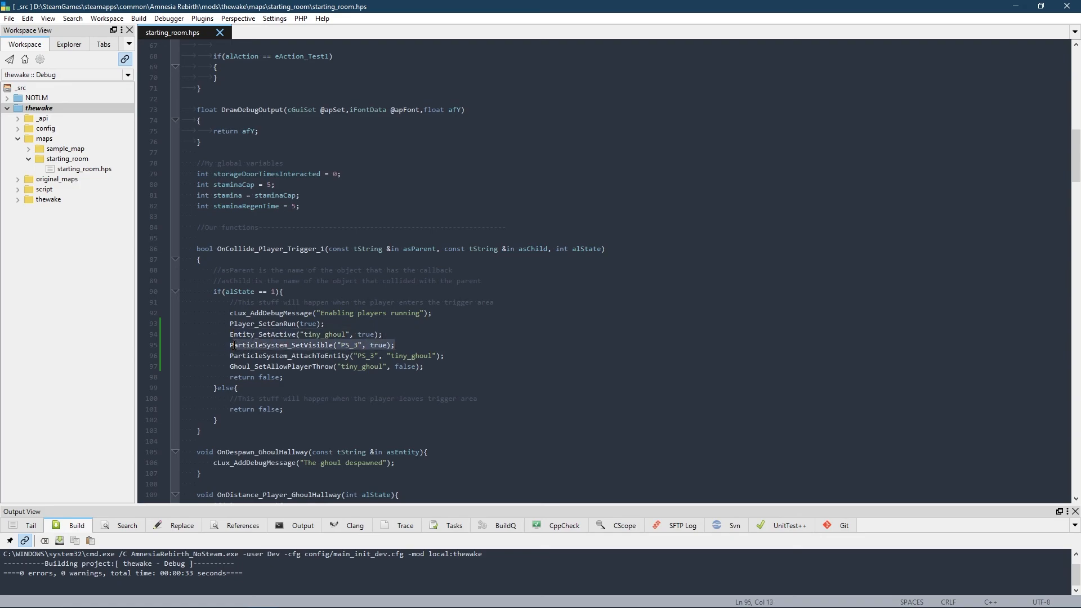
drag(458, 361, 230, 356)
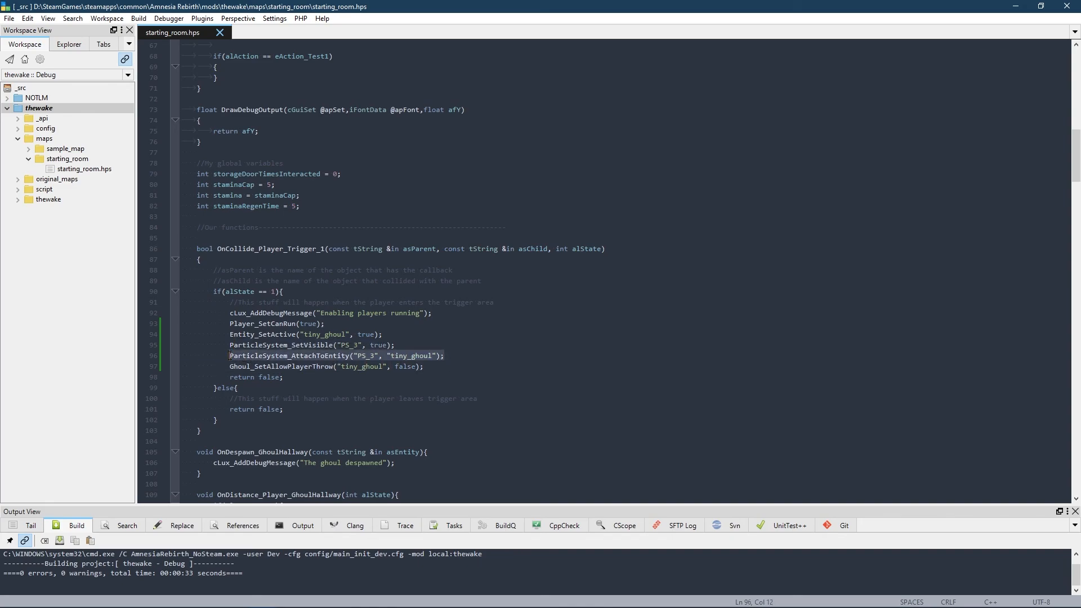
click(410, 374)
drag(426, 366, 233, 360)
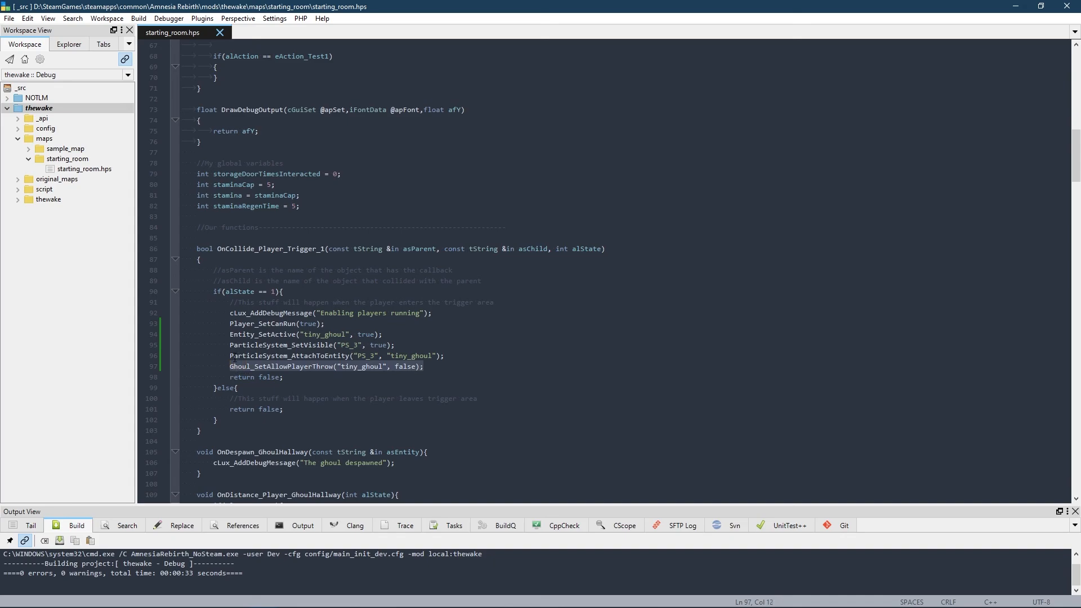
click(290, 389)
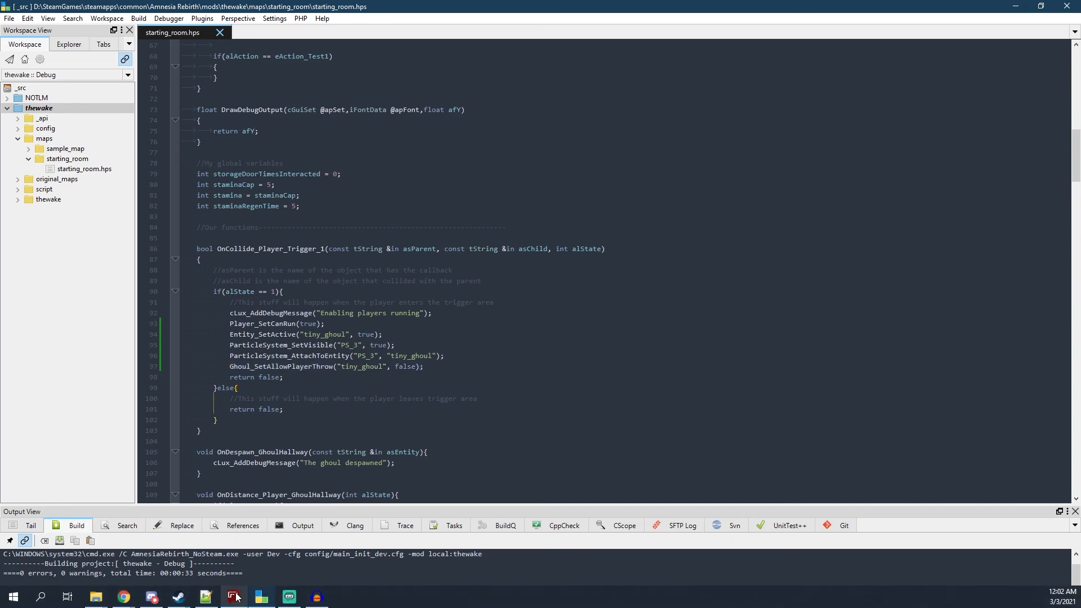
- Switch to the HPL Level Editor and inspect the water plane, its particle system and the tiny ghoul beneath it from several angles
click(233, 596)
scroll(354, 253, up, 5)
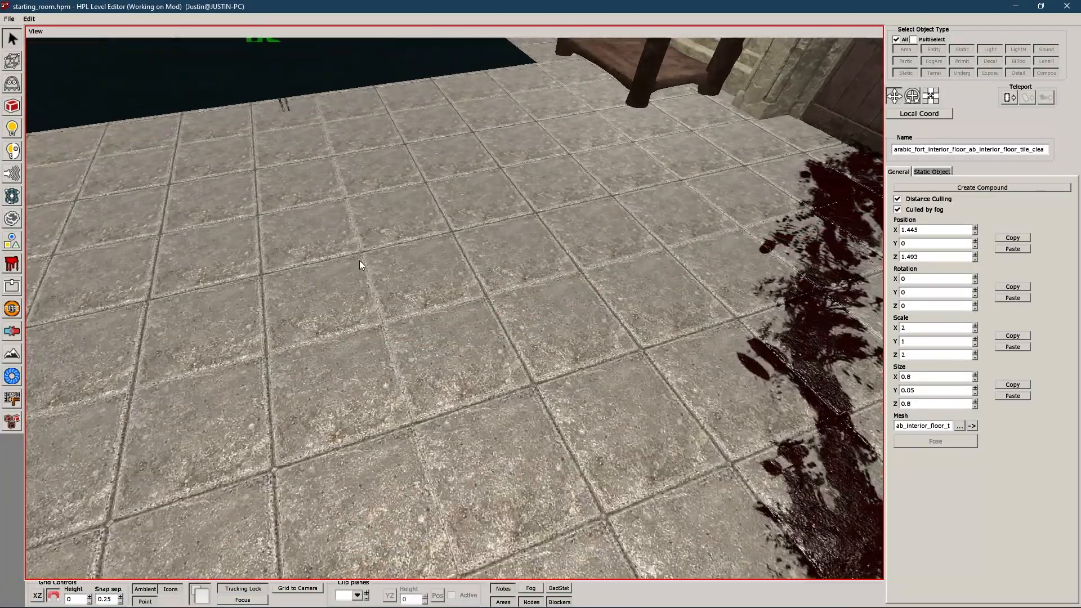
alt+drag(359, 260, 337, 195)
alt+drag(402, 180, 617, 262)
alt+drag(555, 281, 690, 309)
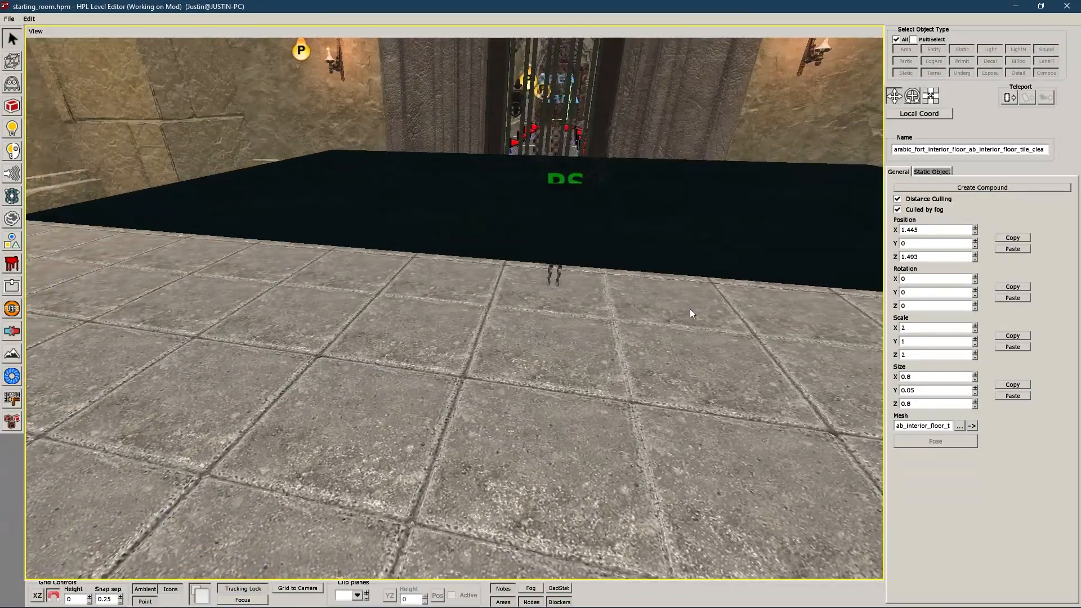
alt+drag(545, 275, 502, 184)
alt+drag(483, 140, 613, 298)
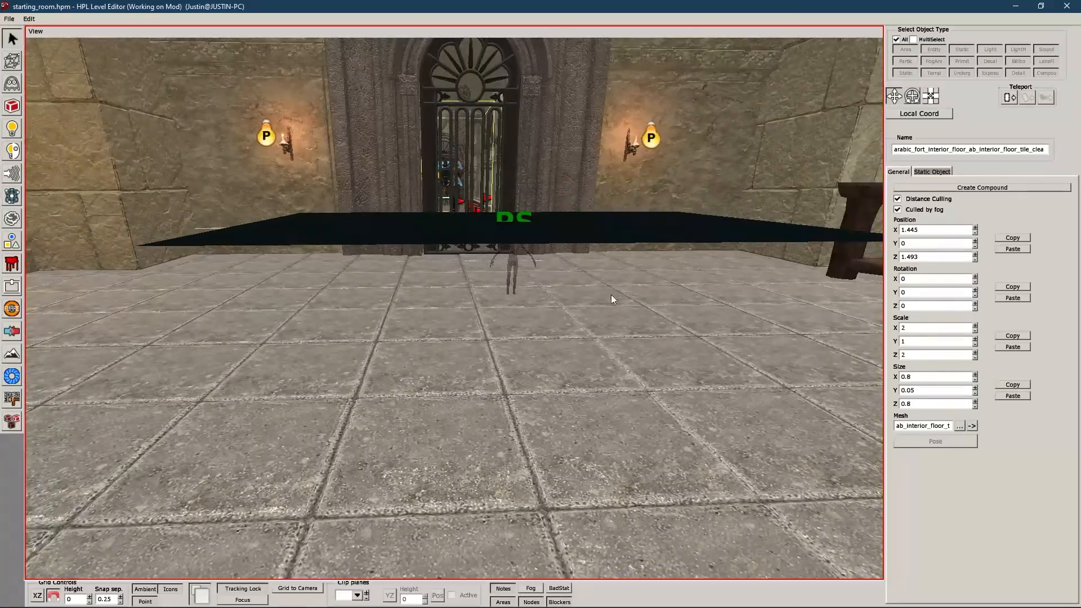
alt+drag(508, 341, 504, 210)
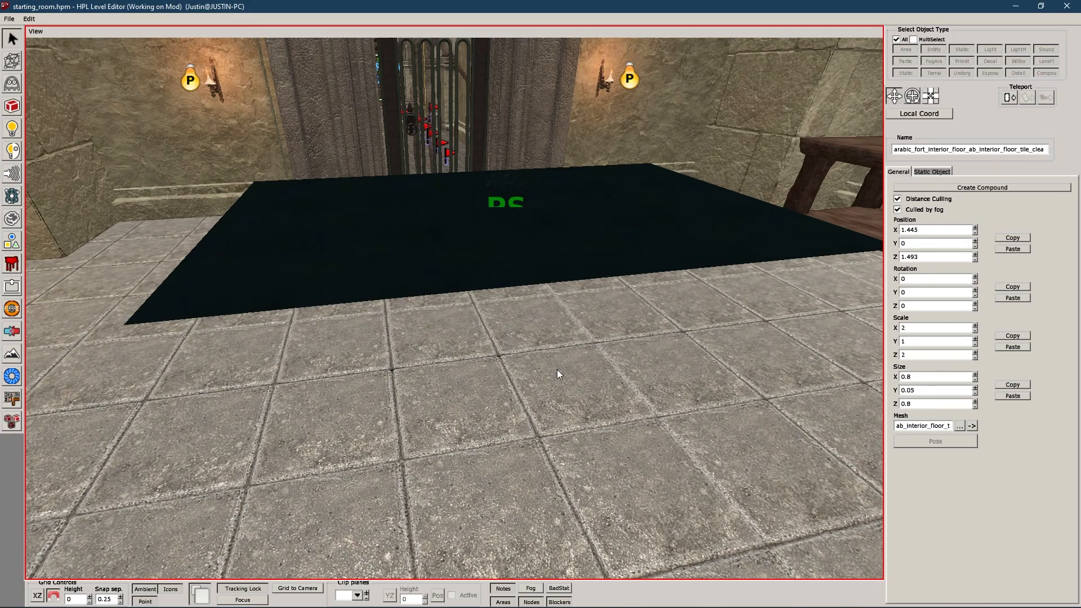
alt+right_drag(556, 369, 556, 404)
alt+drag(556, 404, 518, 415)
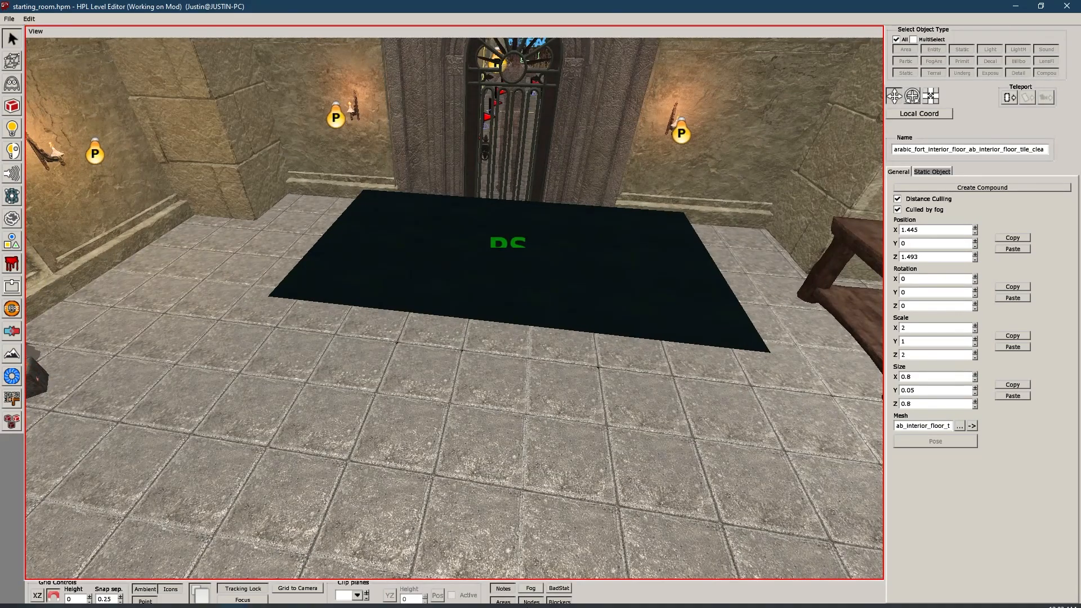
- Run the mod in Amnesia Rebirth and walk through the doorway into the trigger area in front of the water
click(256, 598)
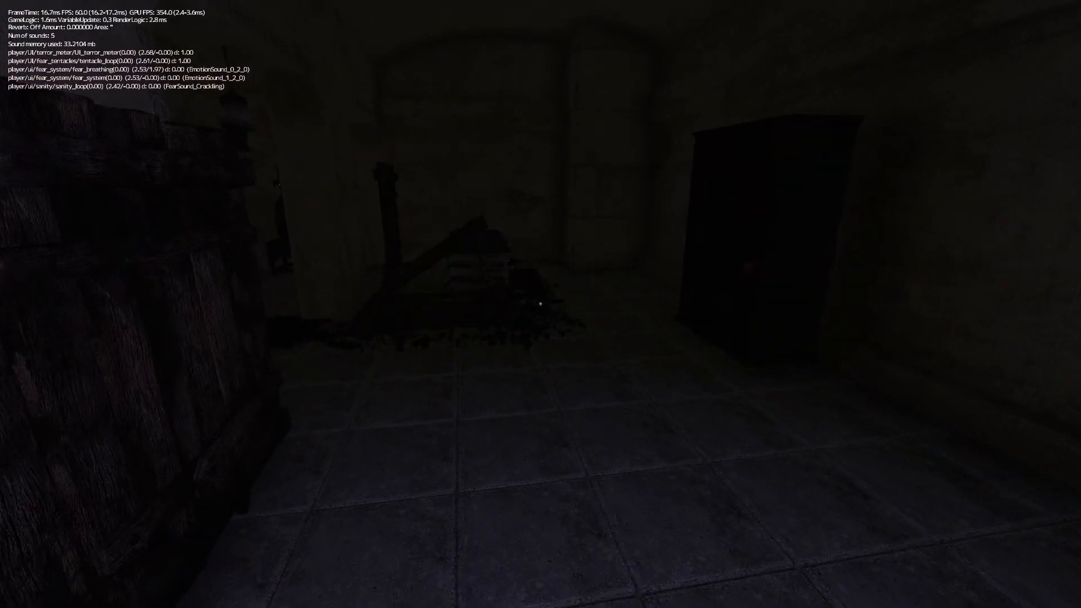
key(w)
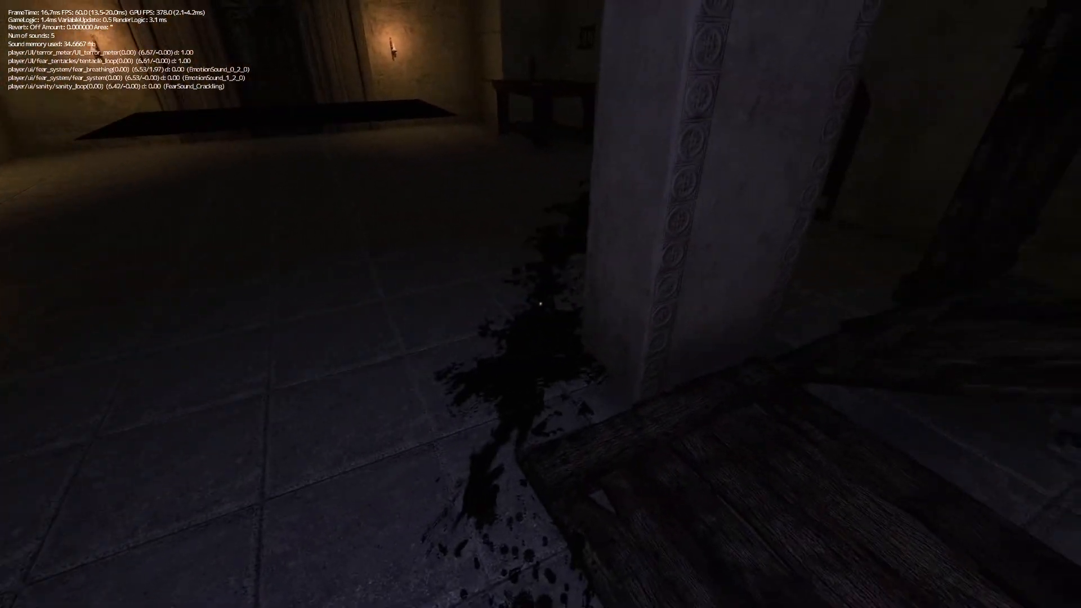
key(s)
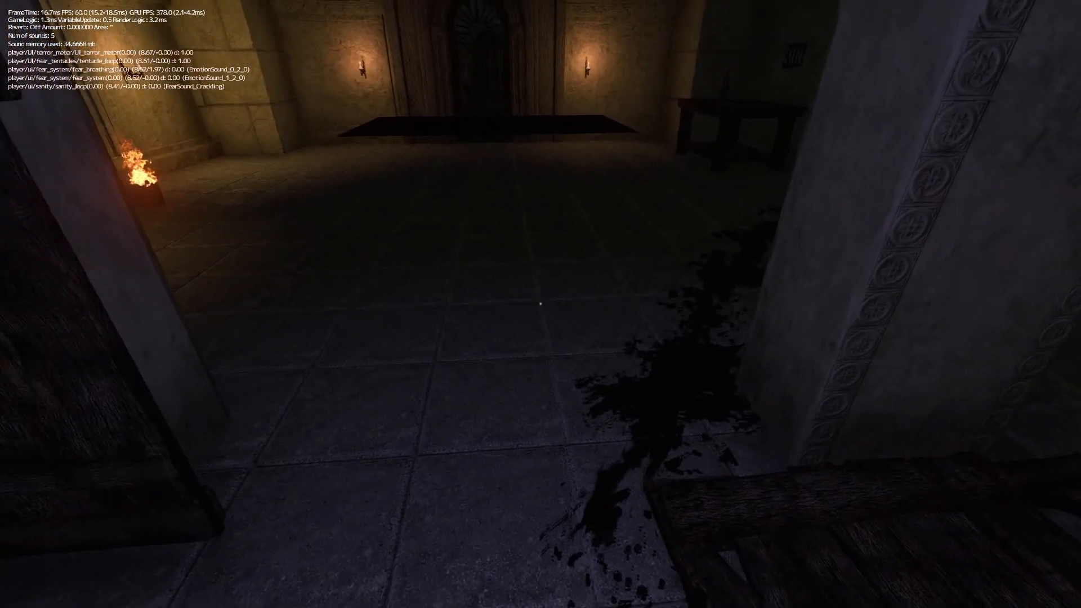
key(s)
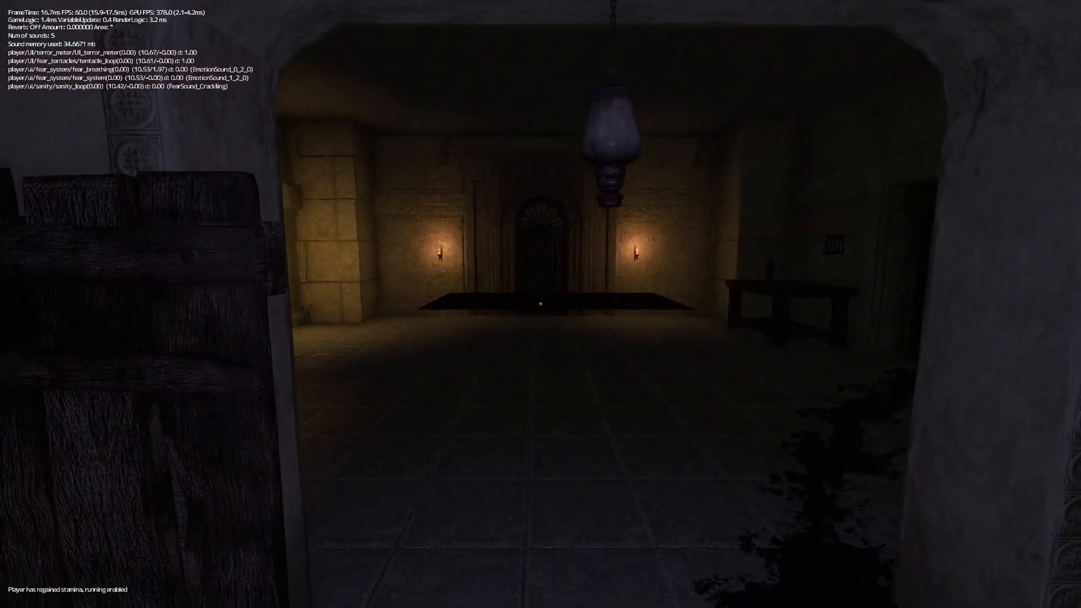
key(s)
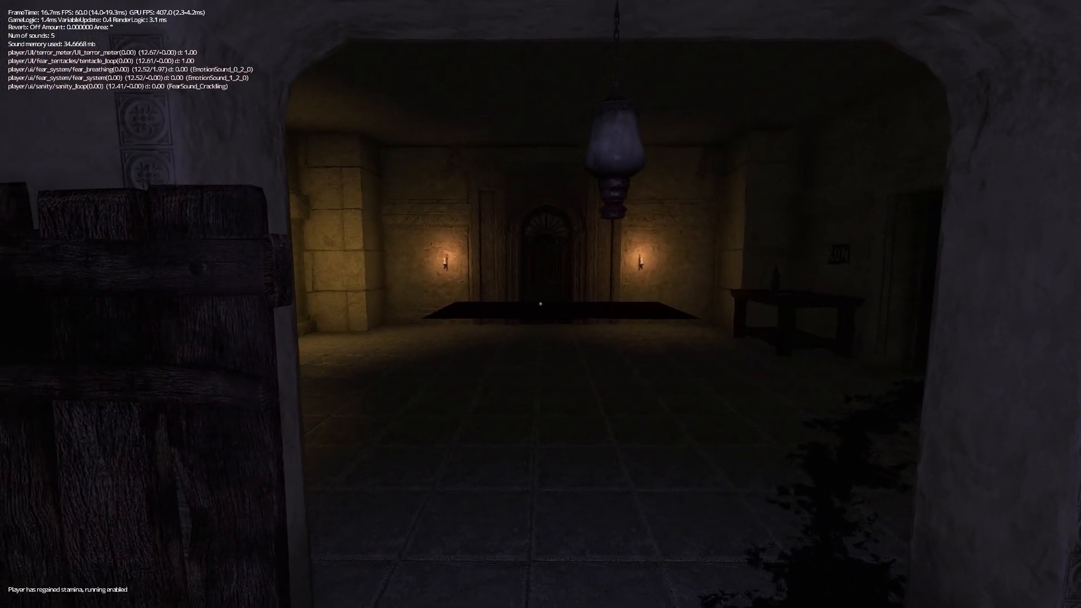
key(s)
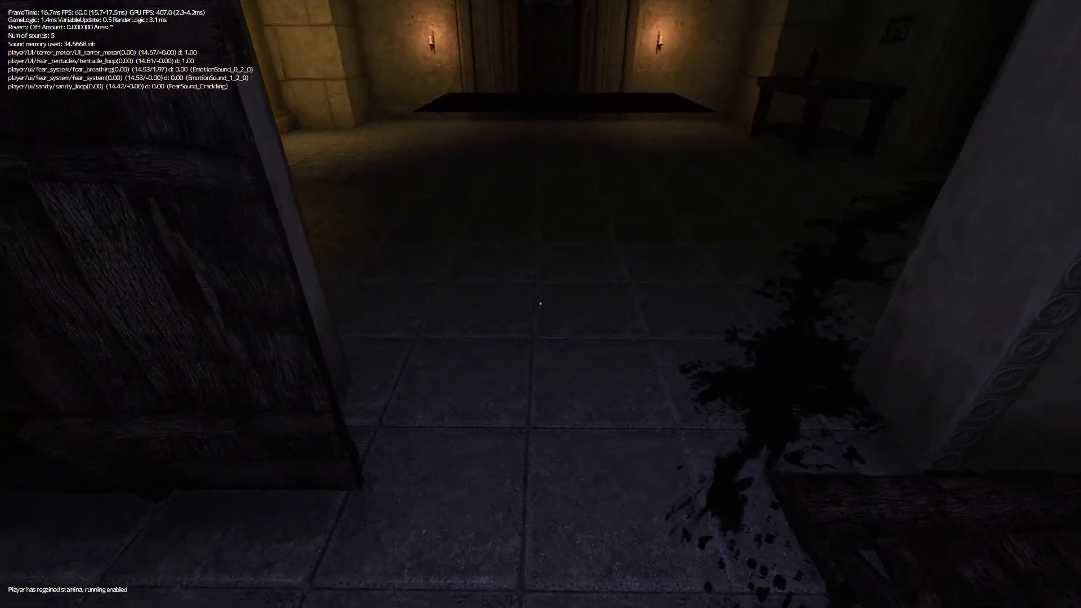
key(s)
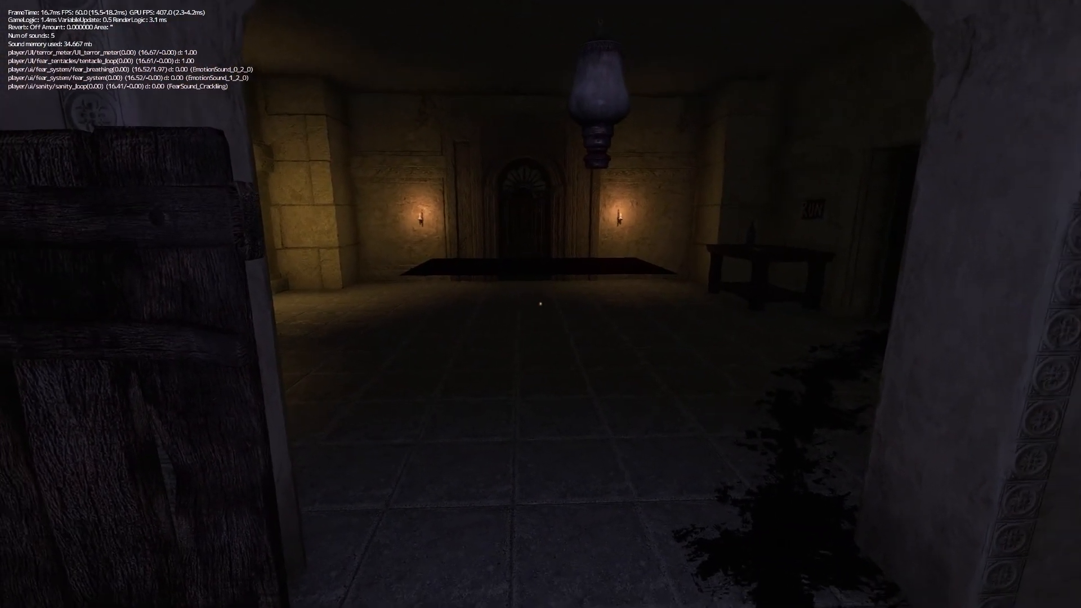
key(s)
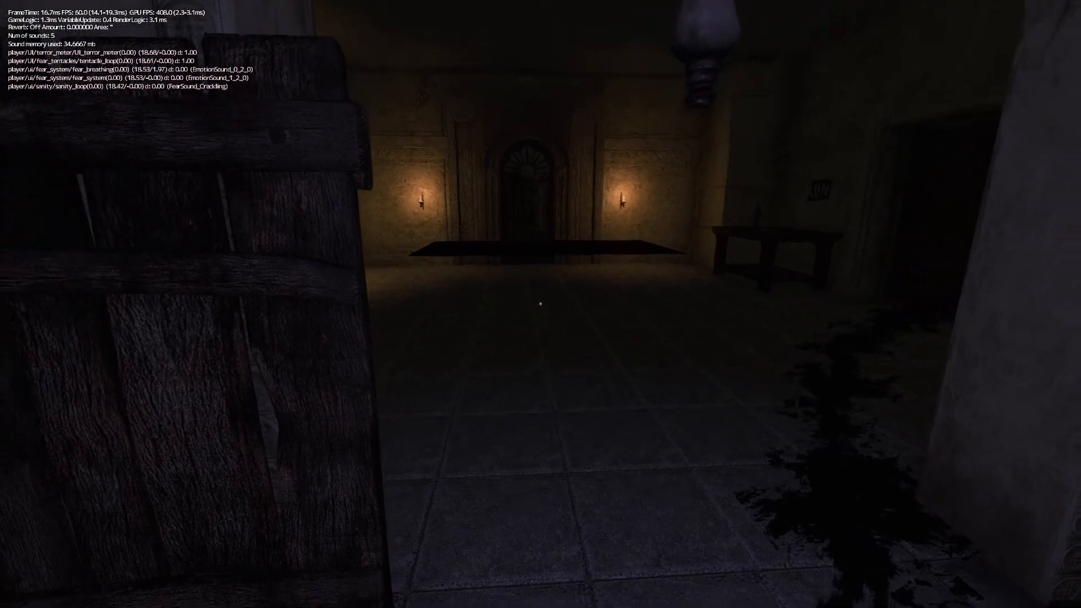
key(s)
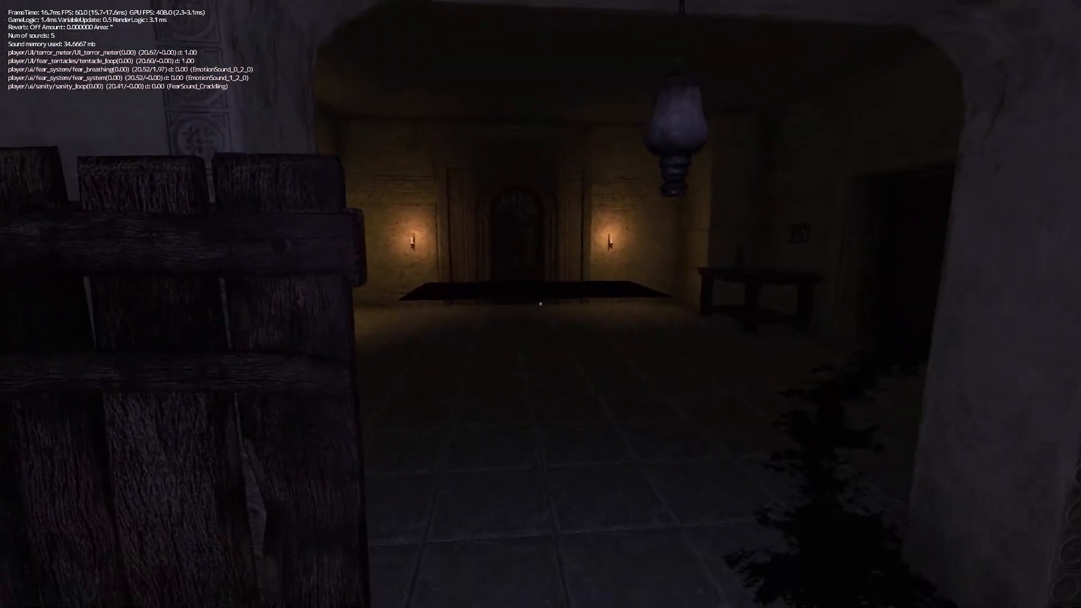
key(s)
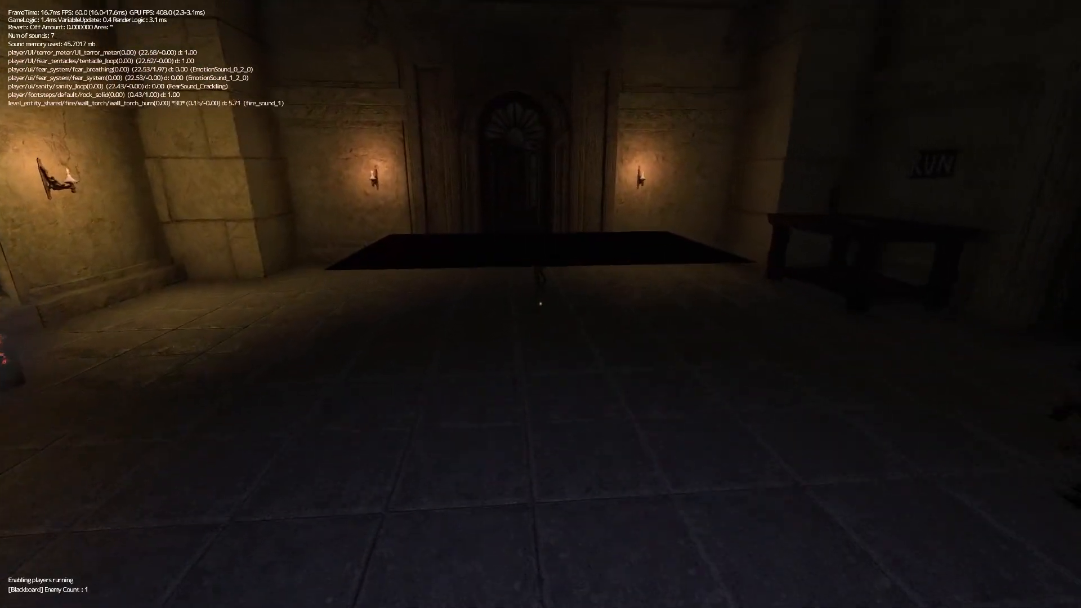
- Move around and across the water to test the tiny ghoul's chase and attached splash particle, and pause the game
key(w)
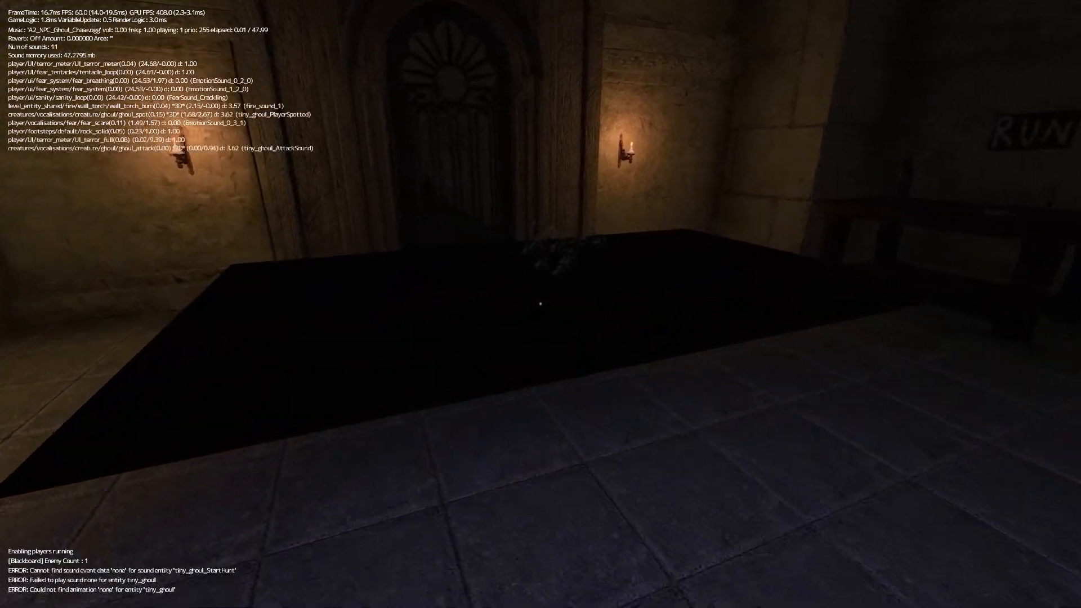
key(a)
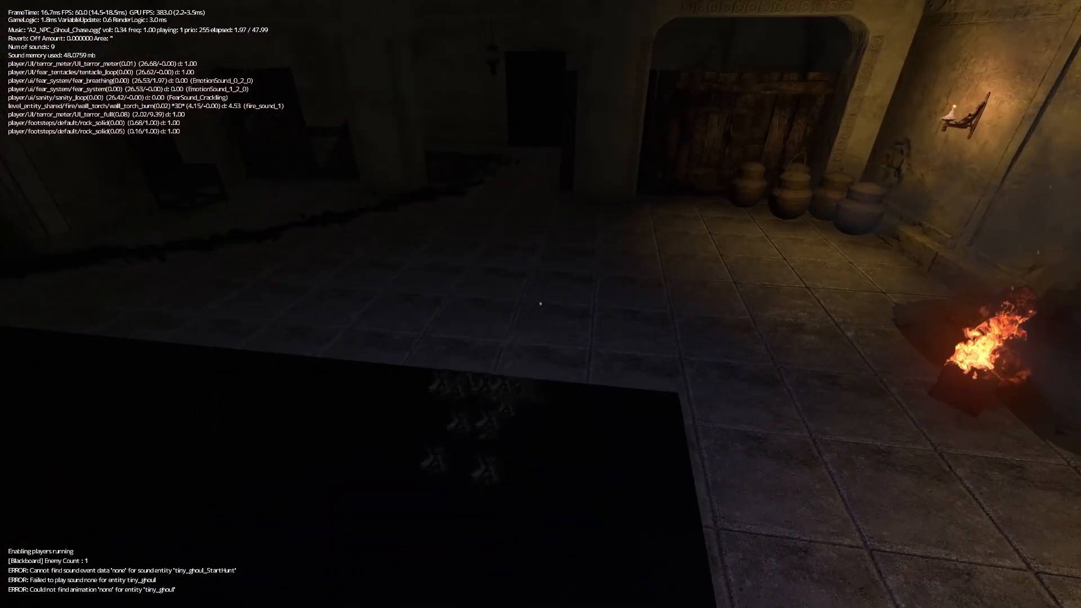
key(s)
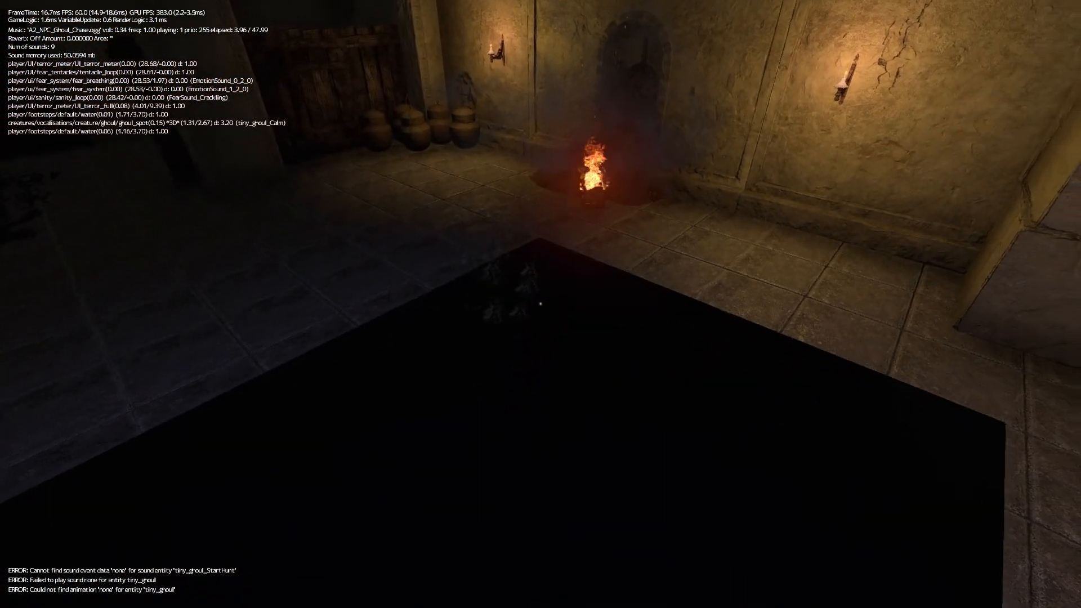
key(s)
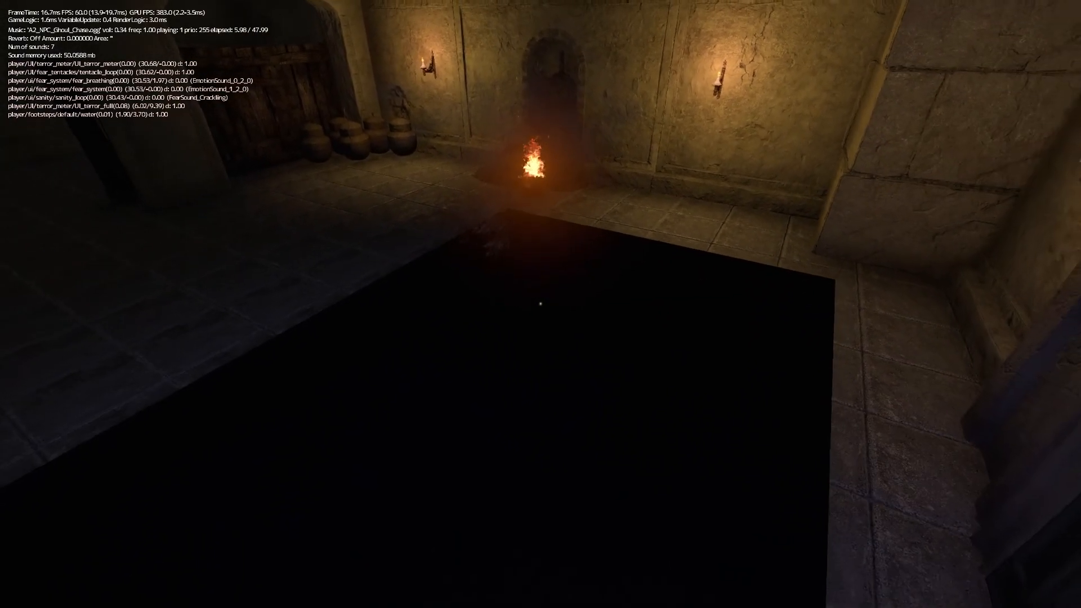
key(s)
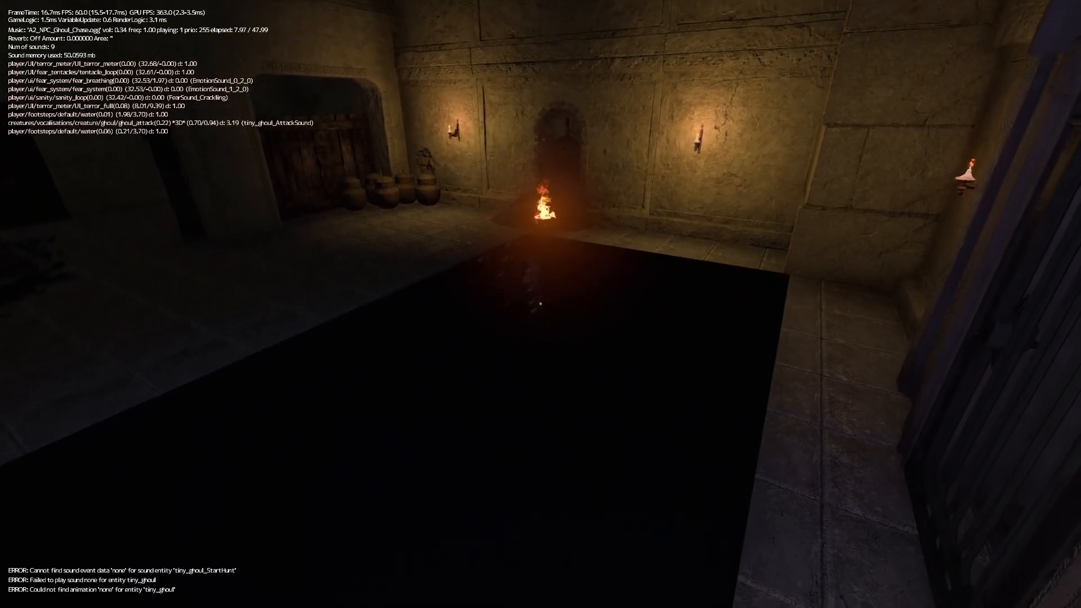
key(s)
key(a)
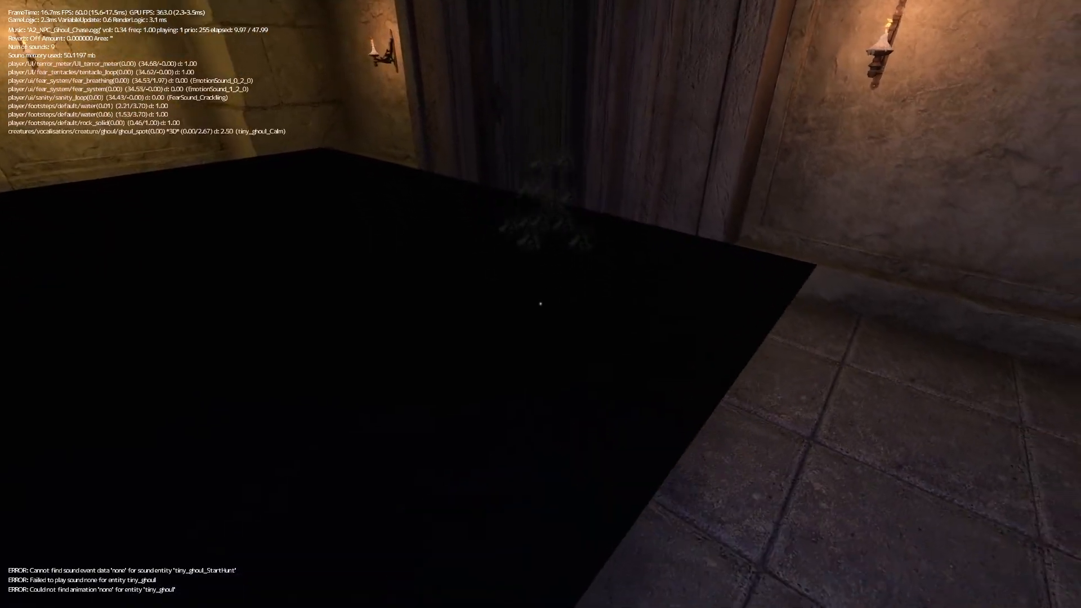
key(s)
key(a)
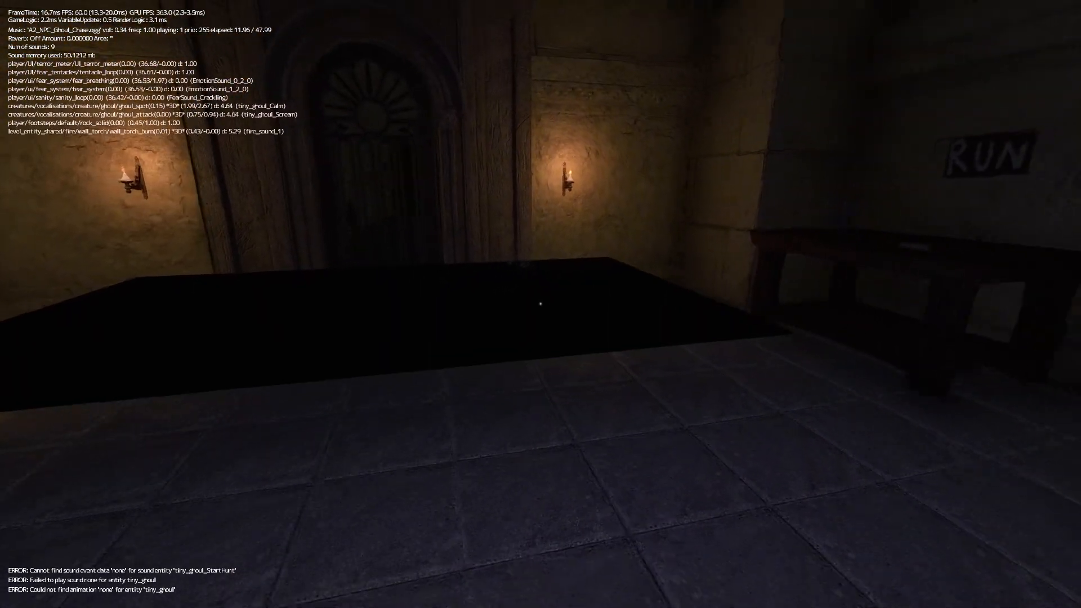
key(Escape)
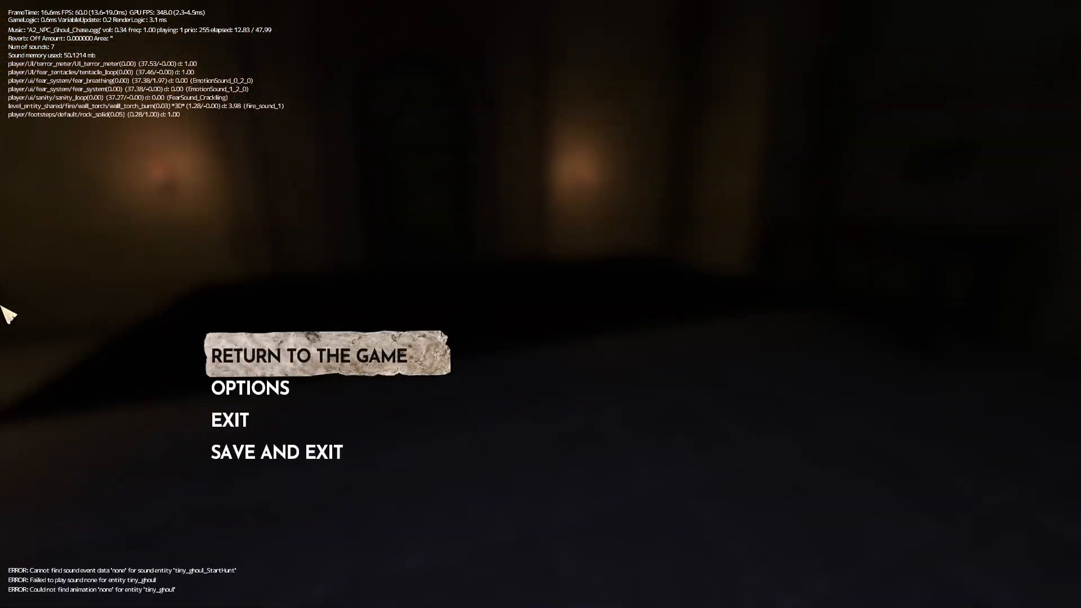